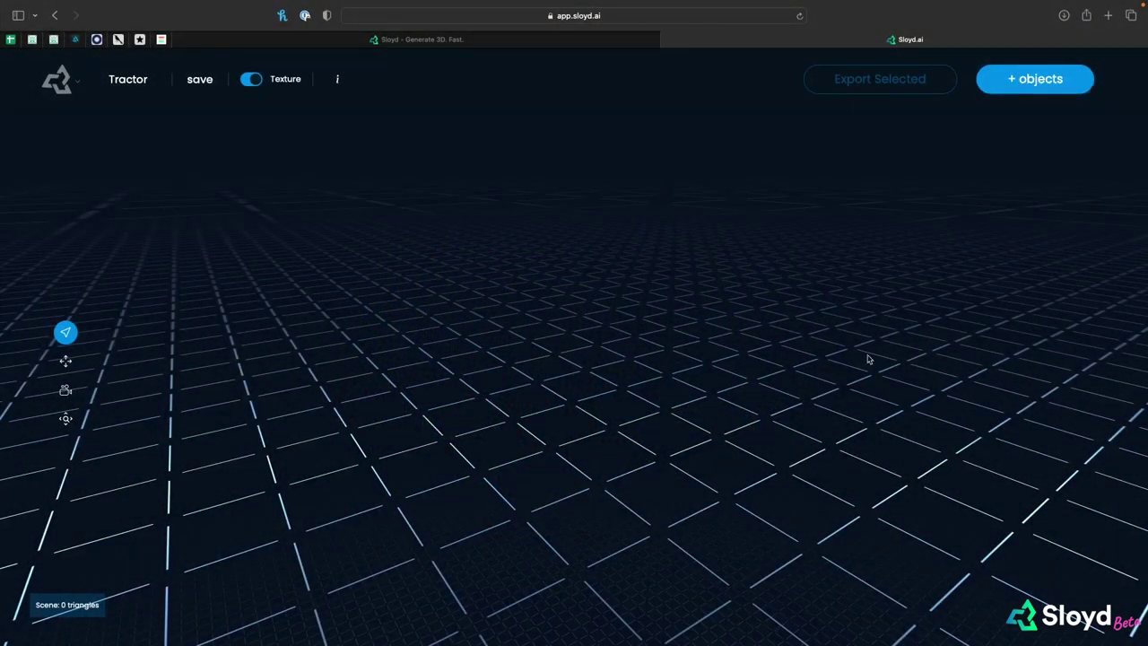
Generate a 3D object from the text prompt "an old tractor with big wheels"
left_click(1031, 83)
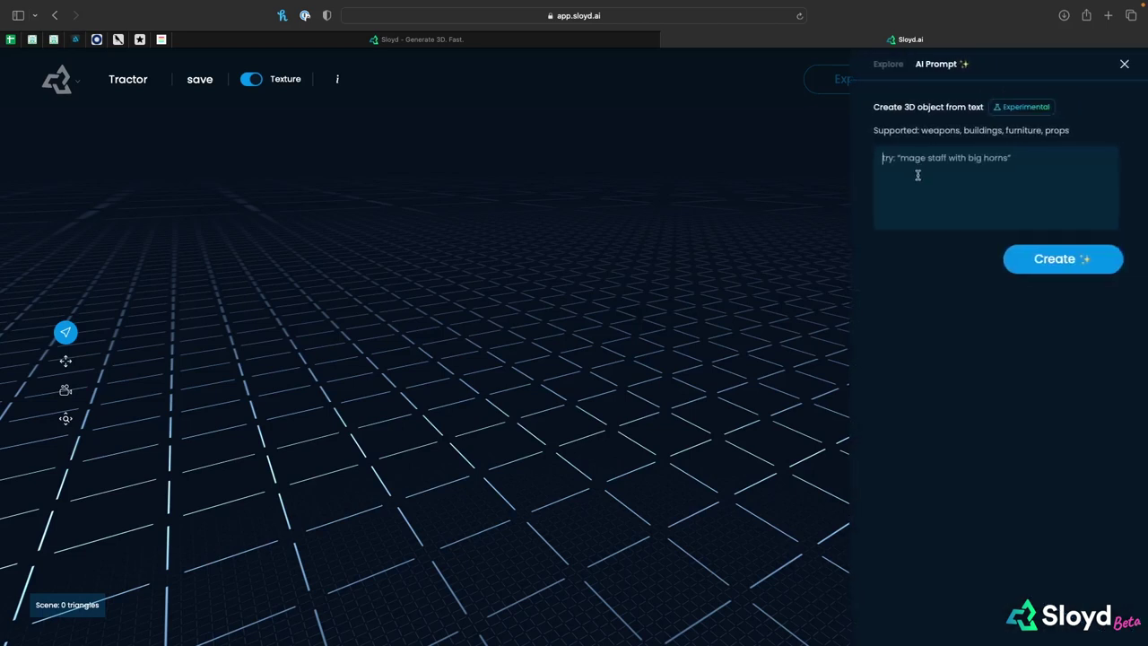
type("an old tractor with big wheels")
left_click(1052, 260)
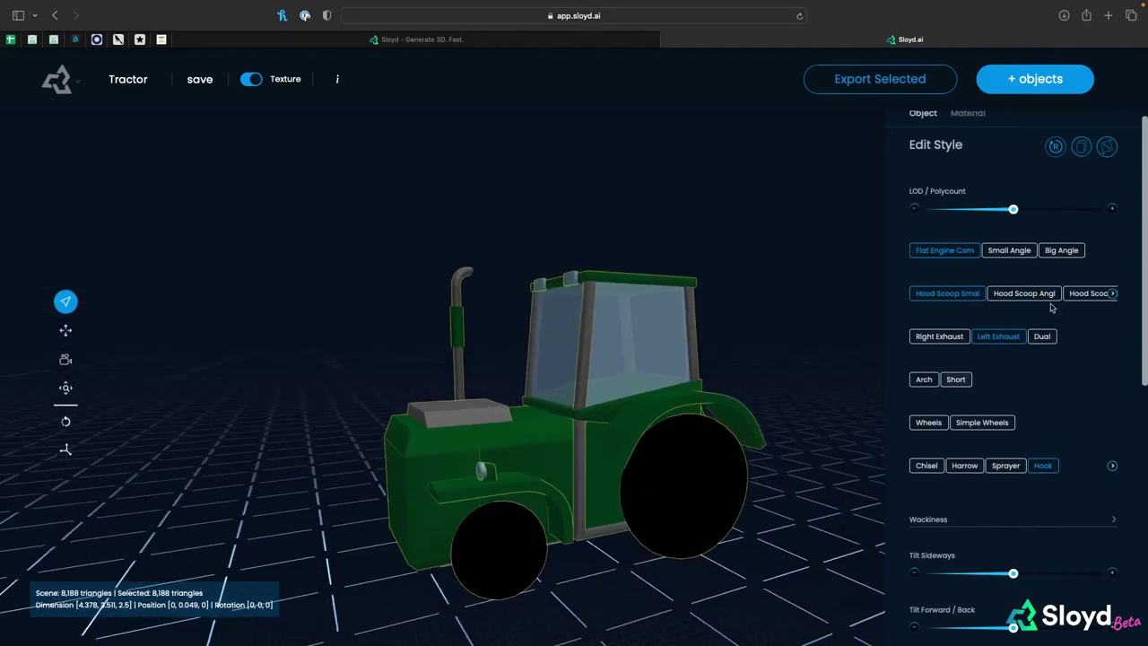
Give the tractor the Small Angle engine compartment, the third hood scoop style and the Right Exhaust
left_click(1012, 251)
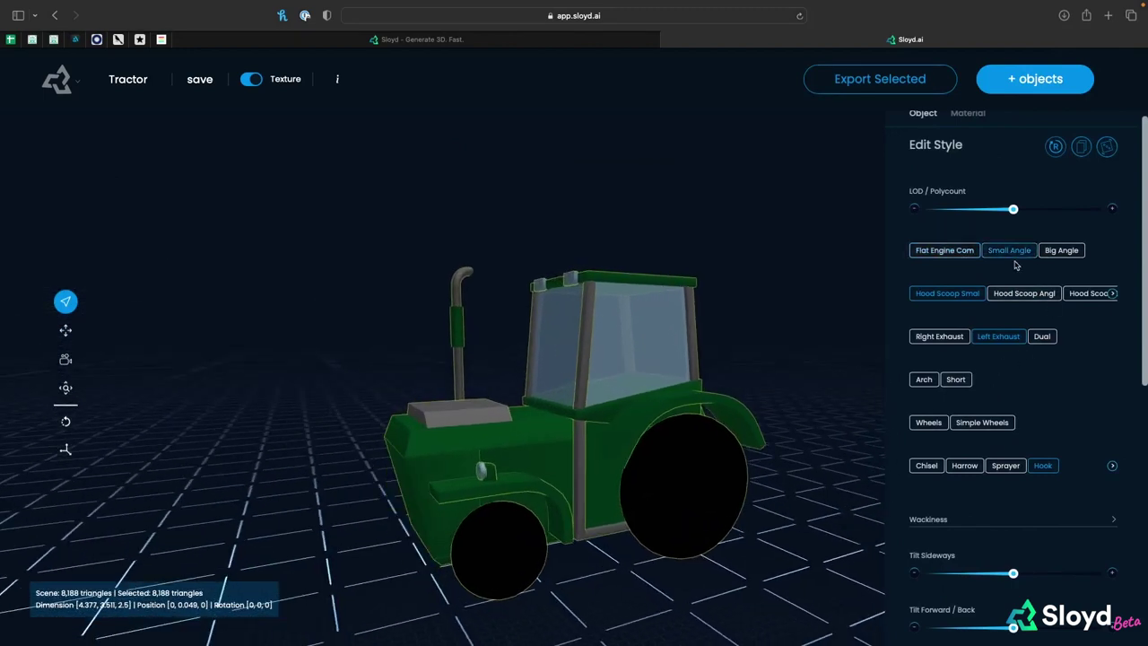
left_click(1081, 295)
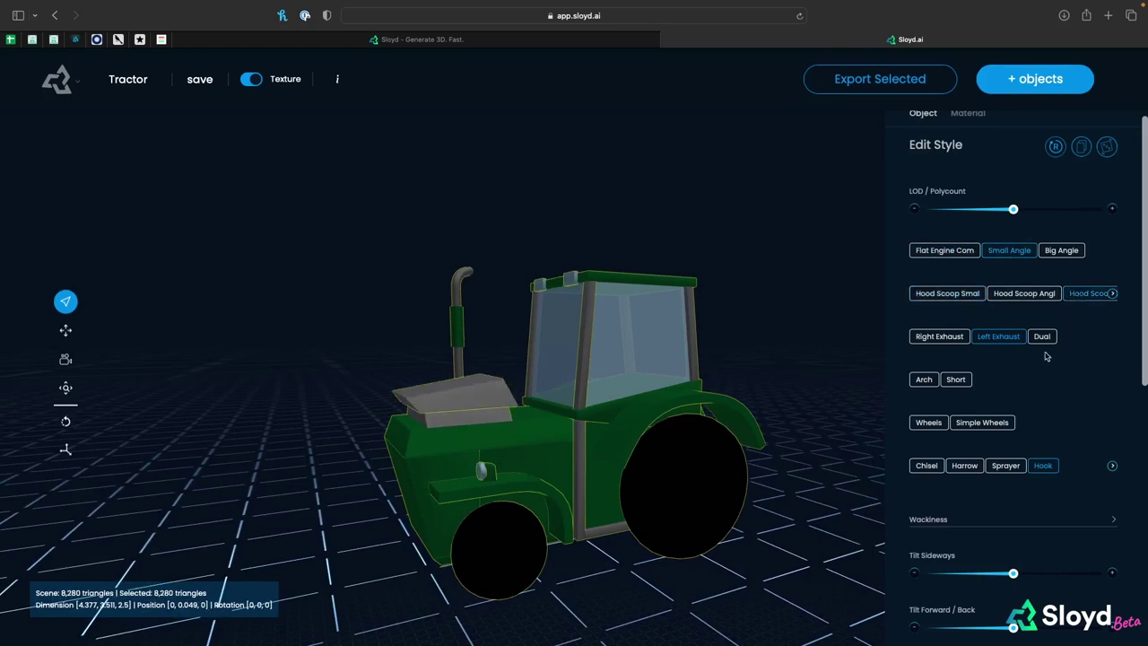
left_click(940, 337)
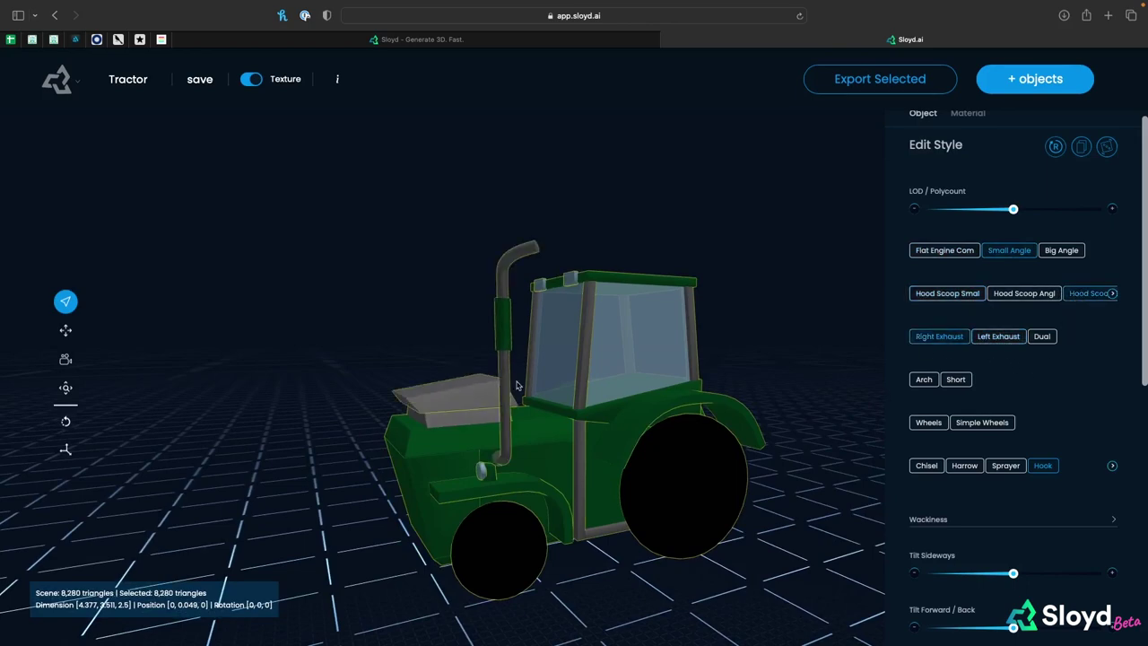
Choose the Short variant instead of Arch and replace the plain black discs with the detailed Wheels style
mouse_move(336, 319)
left_mouse_down()
mouse_move(491, 336)
mouse_move(348, 318)
left_mouse_up()
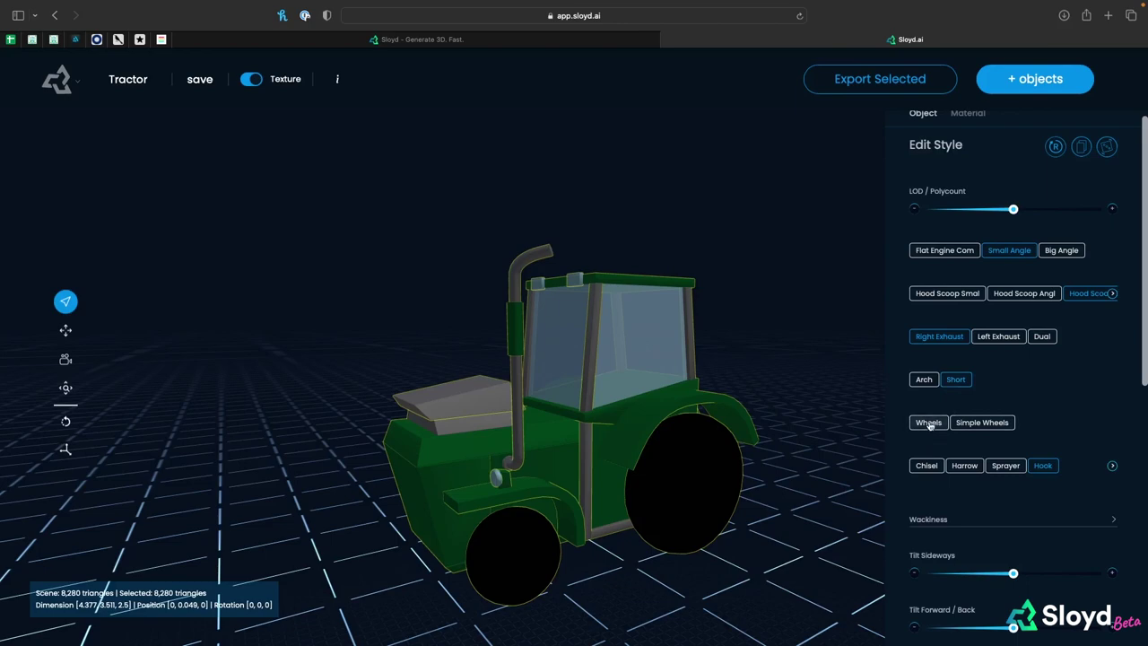
left_click(930, 426)
left_click_drag(771, 468, 693, 466)
Raise the tractor's Tilt Sideways slightly and lower its Taper Top Forward / Back a little
scroll(924, 471, "down", 5)
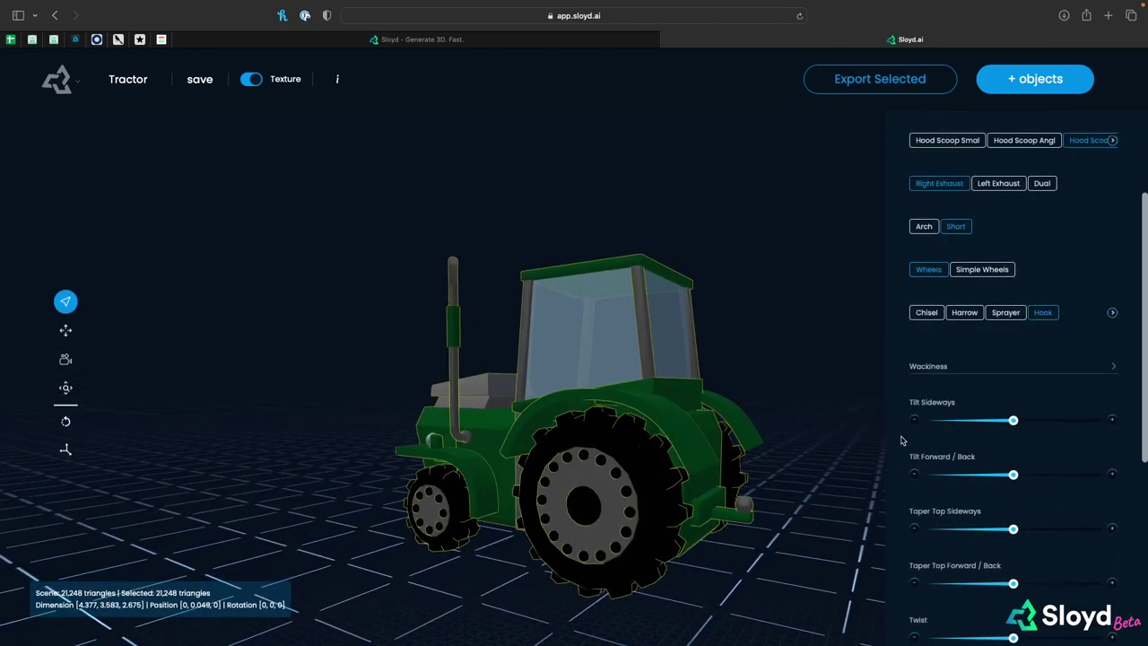
scroll(902, 439, "down", 1)
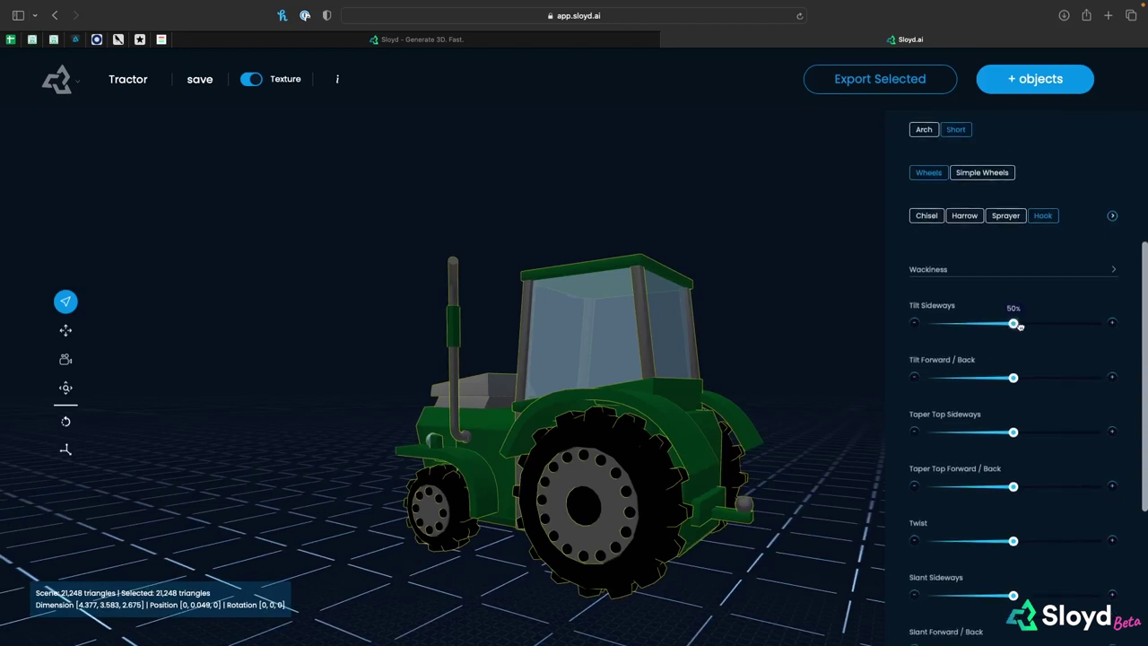
left_click_drag(1024, 330, 1023, 327)
left_click_drag(748, 339, 910, 332)
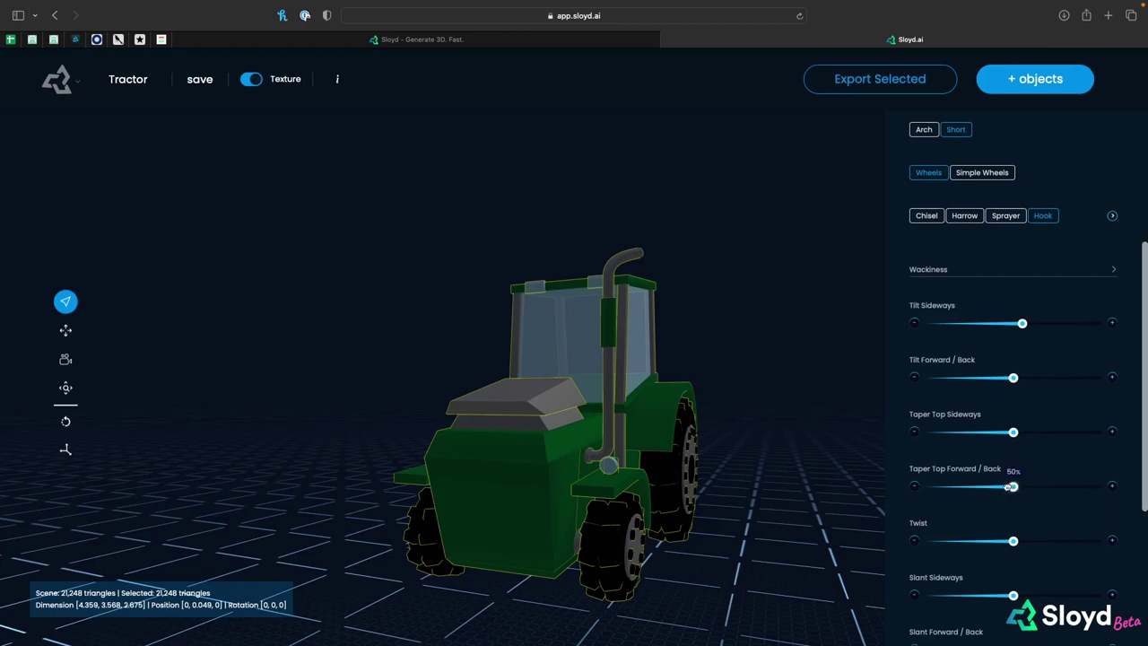
left_click_drag(1010, 486, 999, 487)
key("Left")
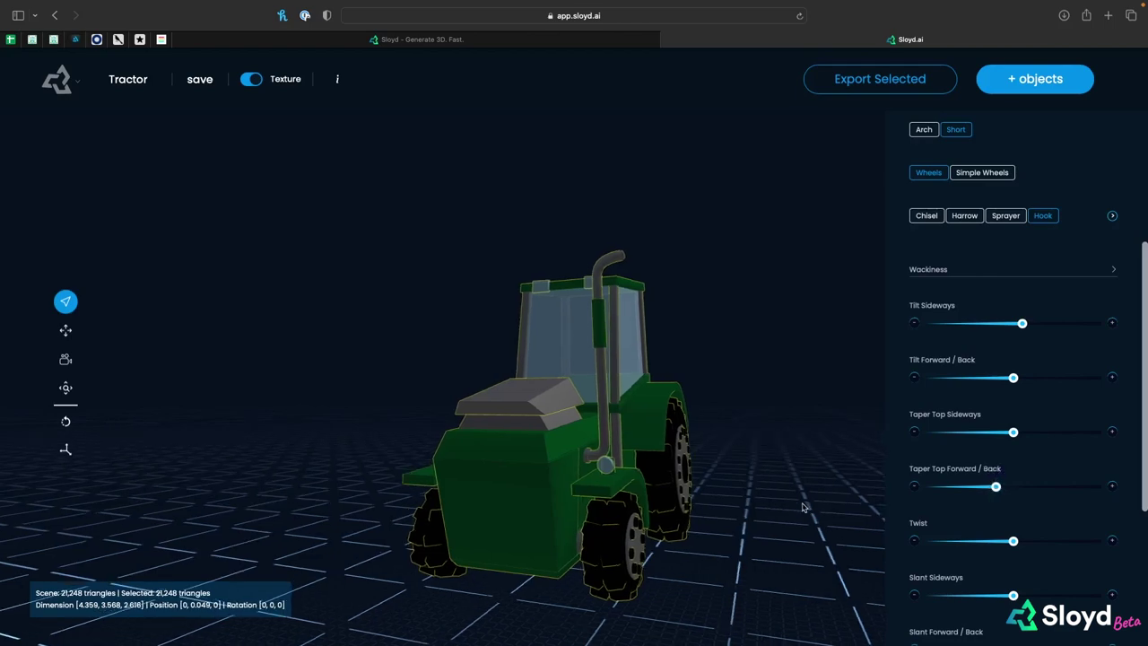
mouse_move(803, 505)
left_mouse_down()
mouse_move(885, 498)
mouse_move(645, 512)
mouse_move(789, 507)
left_mouse_up()
Try the Curved Hood detail on the tractor, switch it off again, and remove the cab
scroll(908, 479, "down", 6)
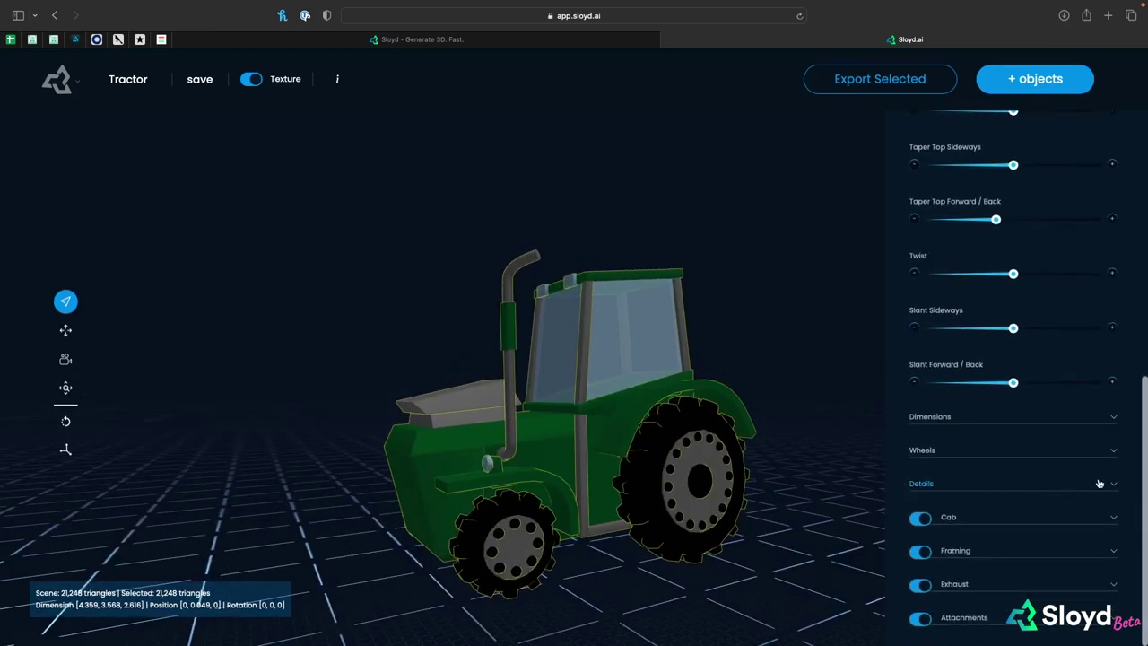
left_click(1099, 484)
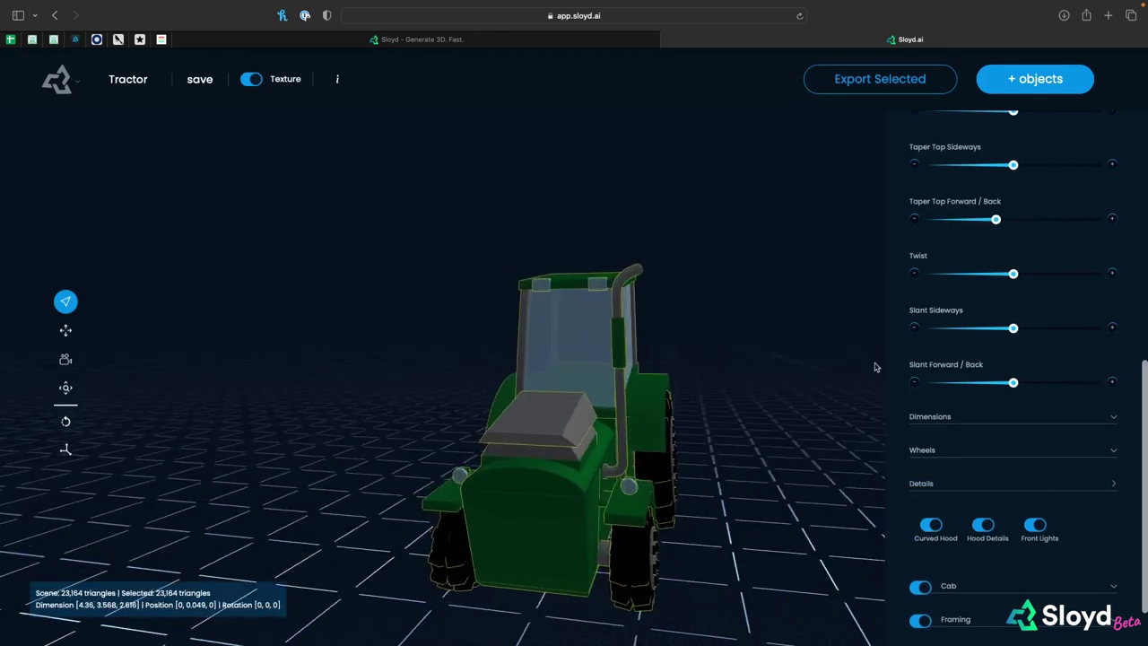
left_click_drag(862, 370, 824, 377)
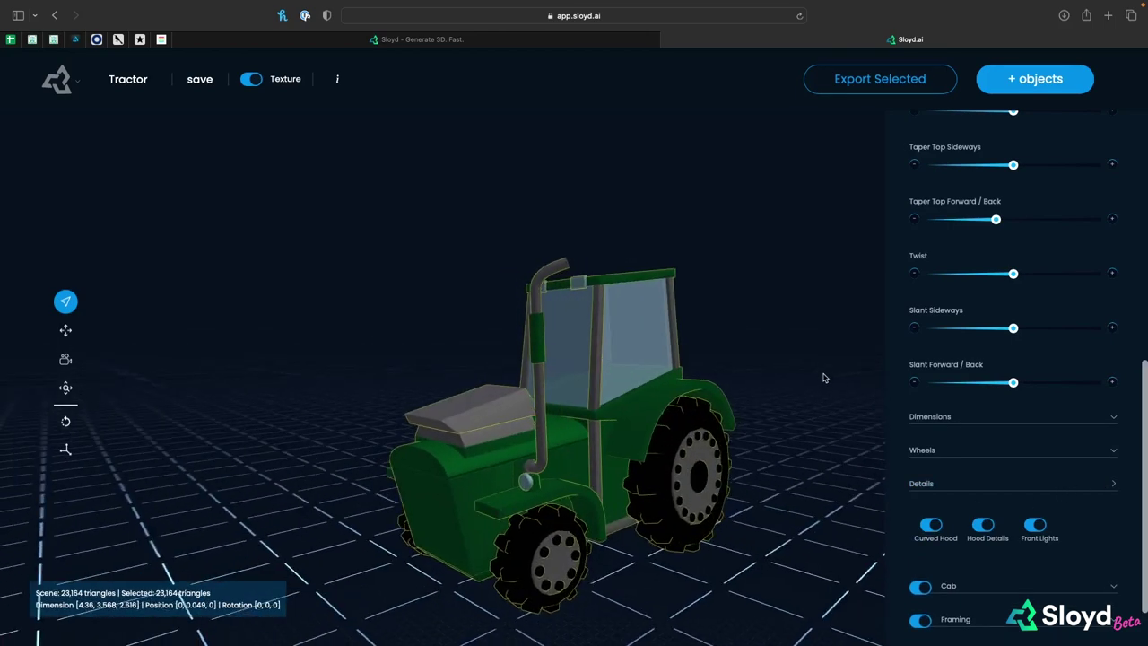
left_click(931, 524)
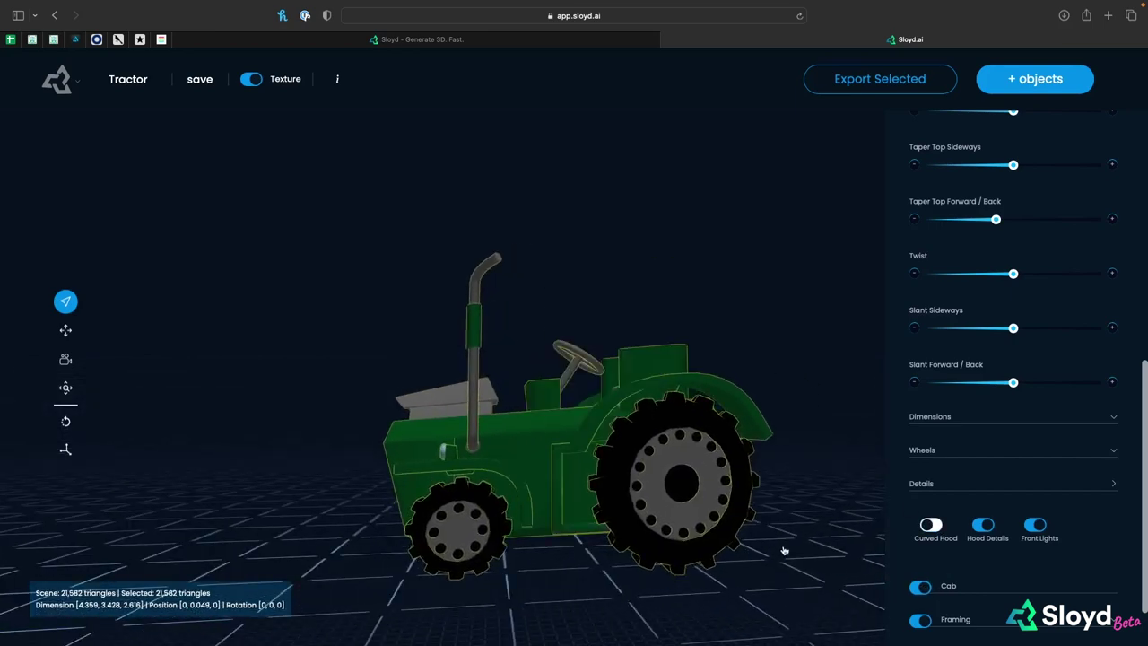
left_click_drag(639, 278, 715, 294)
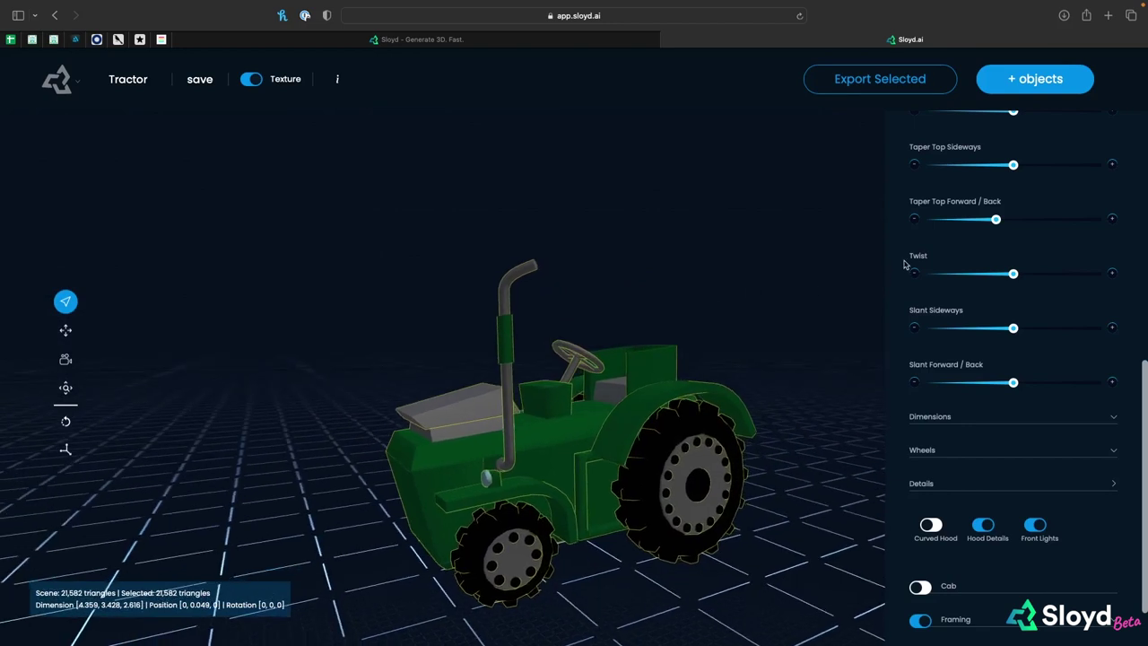
Apply the Sci-fi Monochromatic palette to the tractor and export the selected model
scroll(904, 265, "up", 10)
left_click(975, 127)
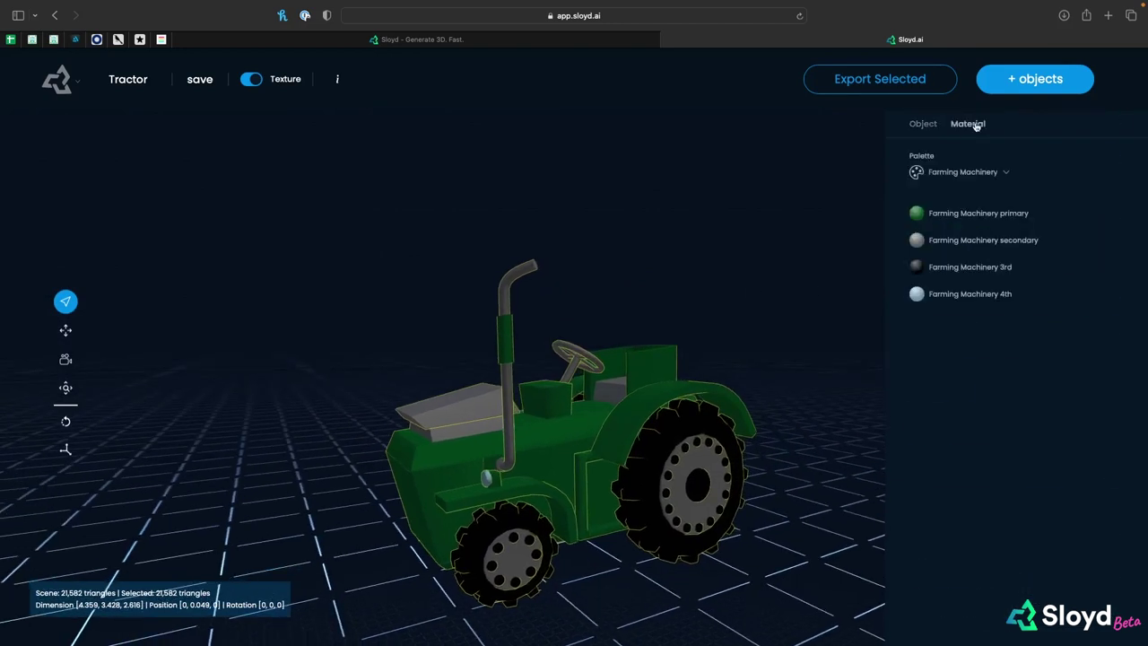
left_click(967, 172)
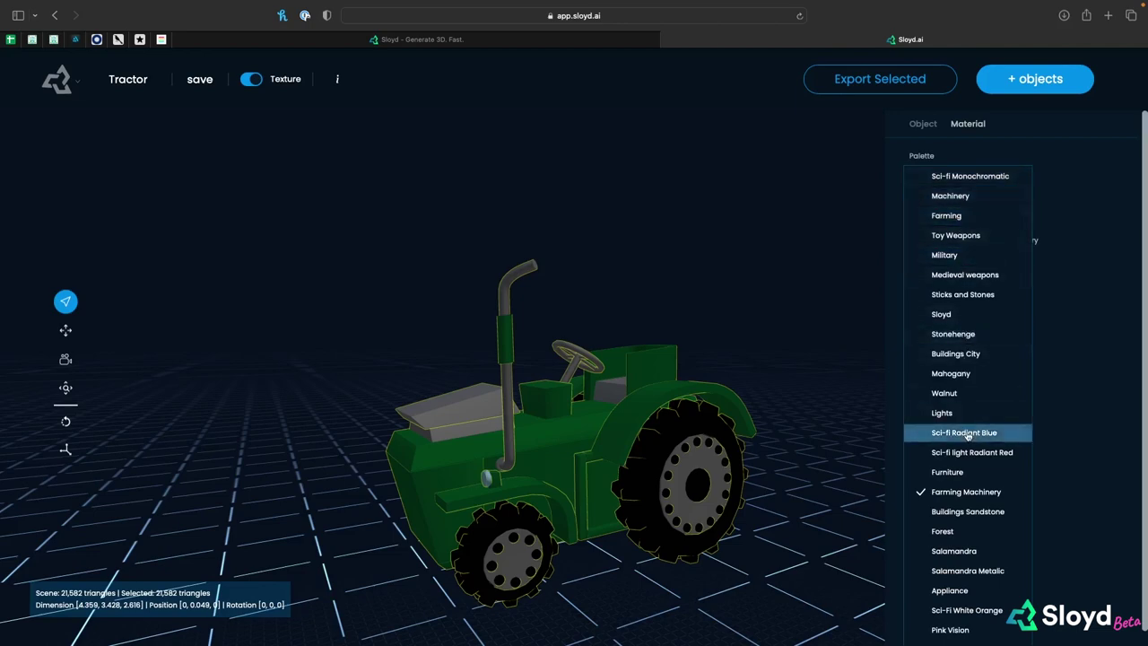
left_click(955, 177)
mouse_move(744, 254)
left_mouse_down()
mouse_move(828, 259)
mouse_move(735, 261)
left_mouse_up()
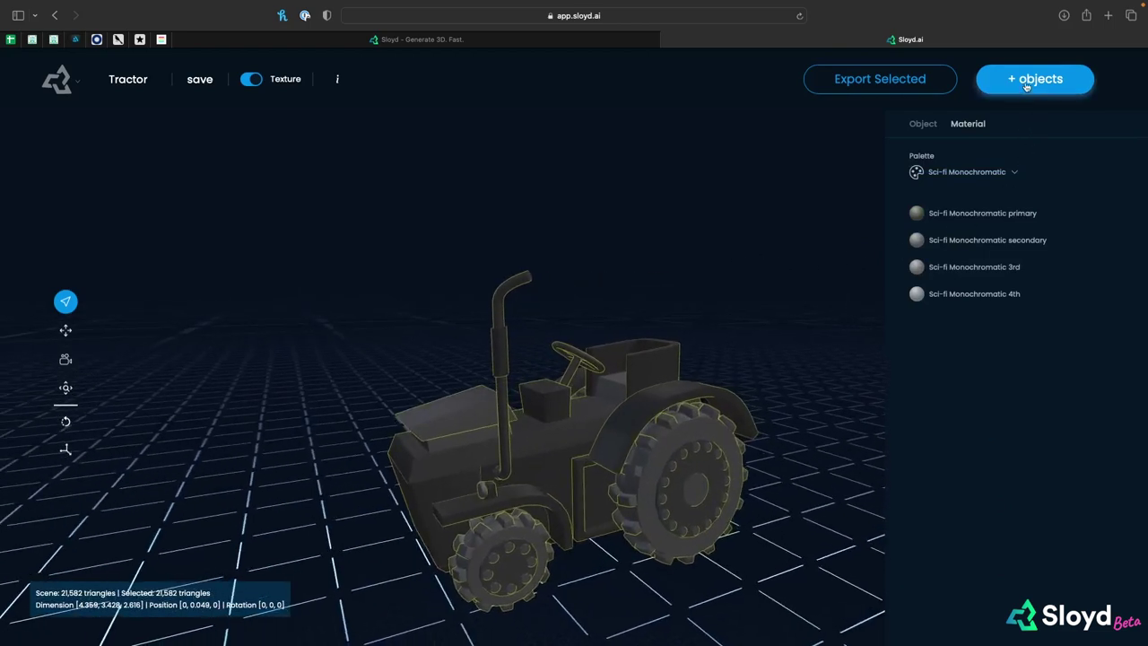
left_click(906, 79)
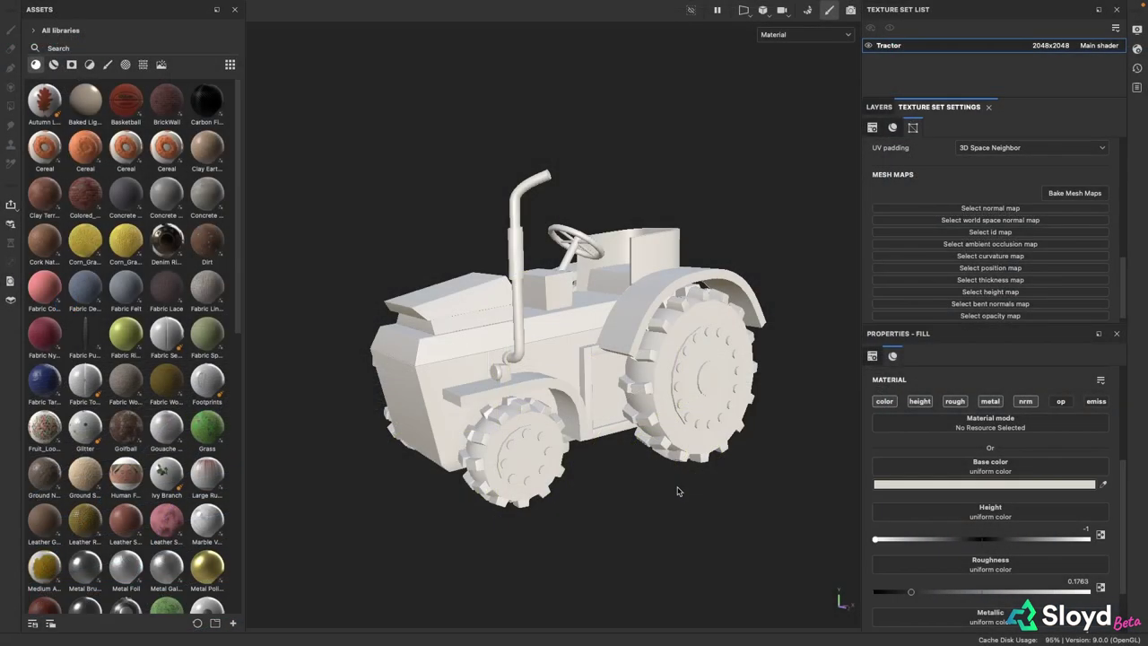
In Substance 3D Painter, bake the tractor's mesh maps at 1024 using the low poly mesh as high poly, and return to painting mode
left_click_drag(595, 393, 590, 435, "alt")
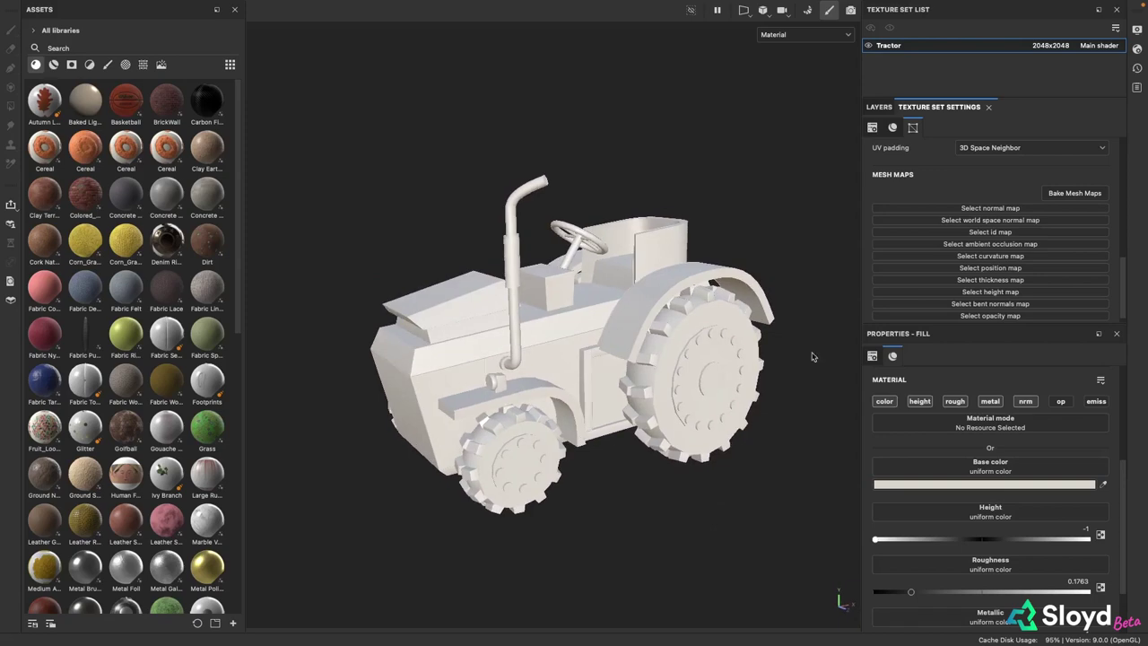
left_click(1074, 193)
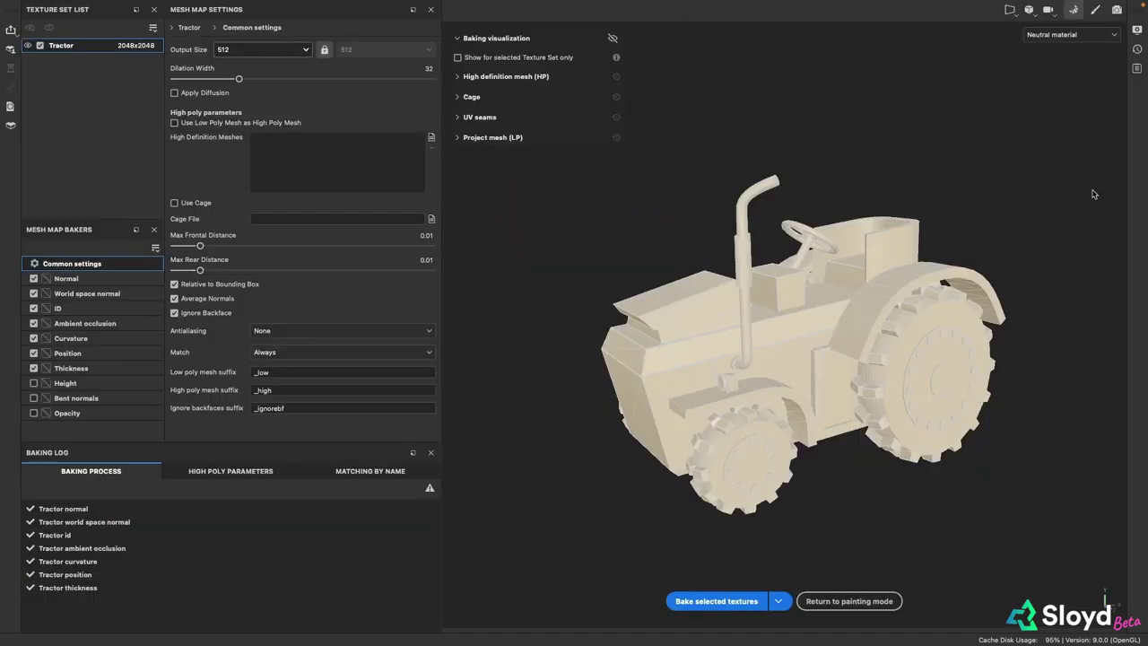
left_click(281, 52)
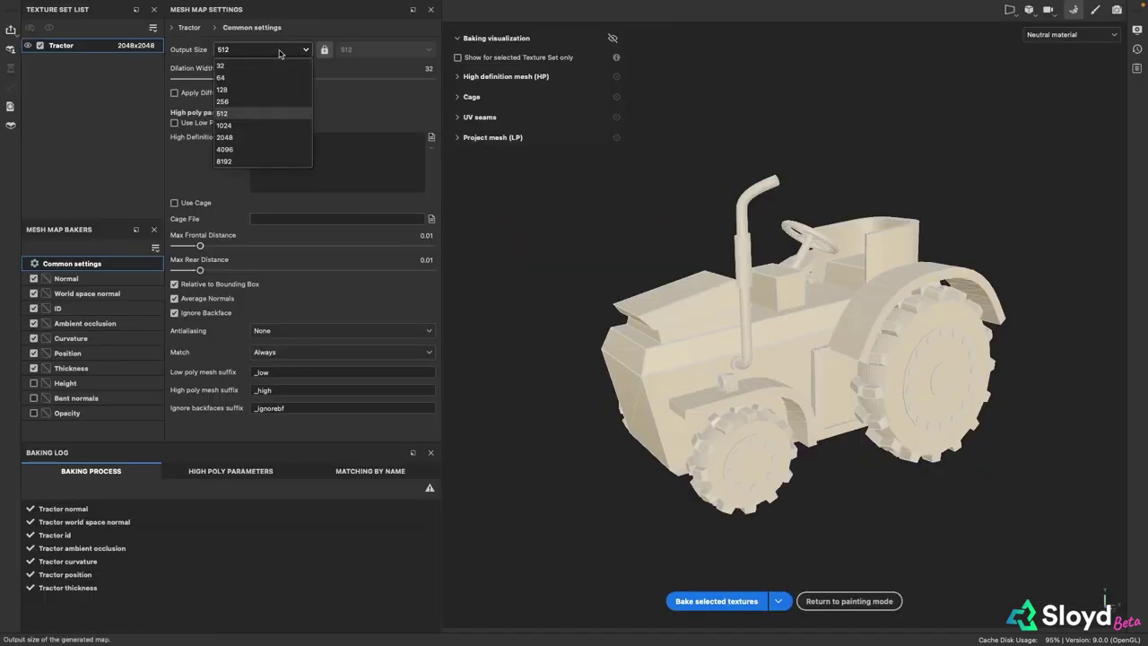
left_click(226, 125)
left_click(174, 123)
left_click(733, 601)
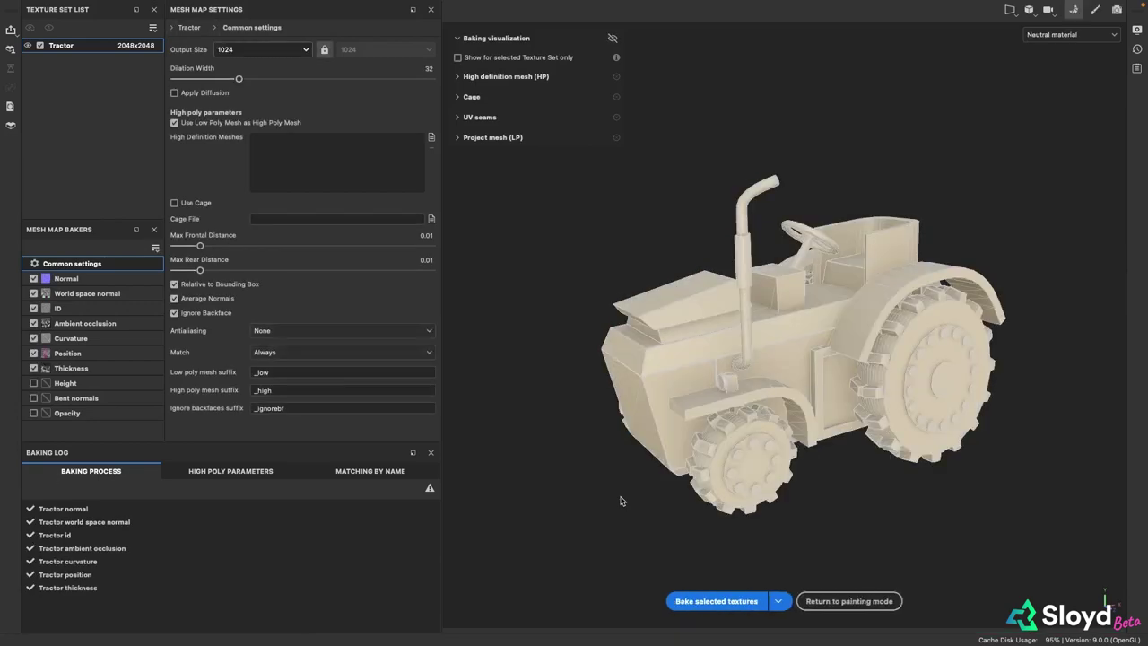
left_click(842, 602)
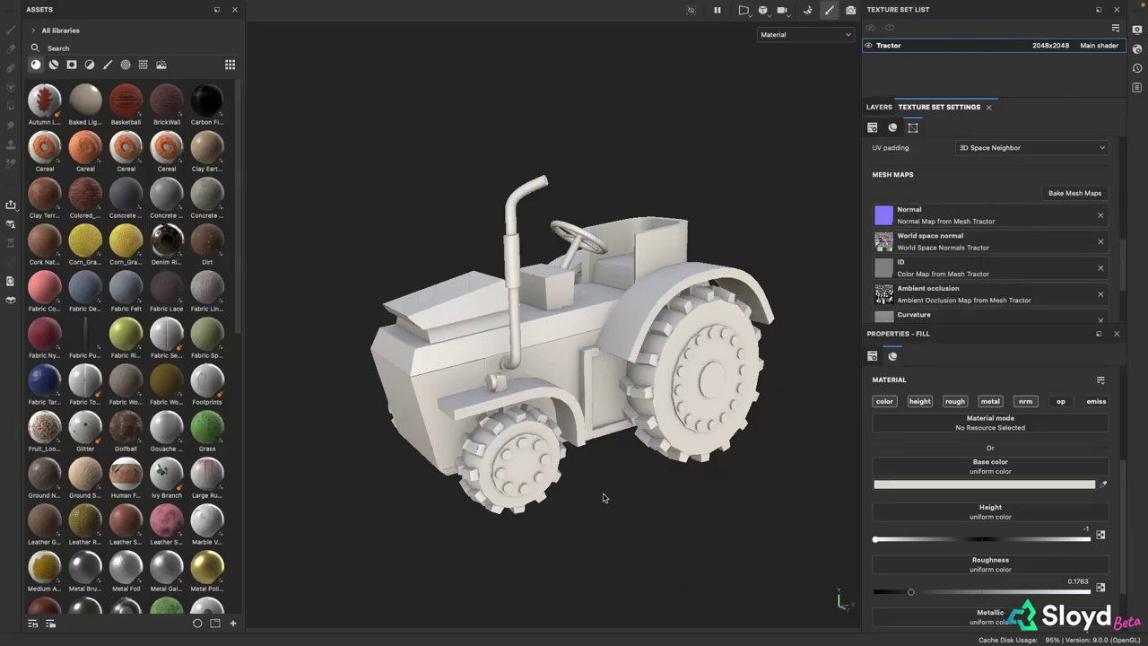
Inspect the baked tractor from several angles and look through its existing layer stack
left_click_drag(592, 495, 578, 392, "alt")
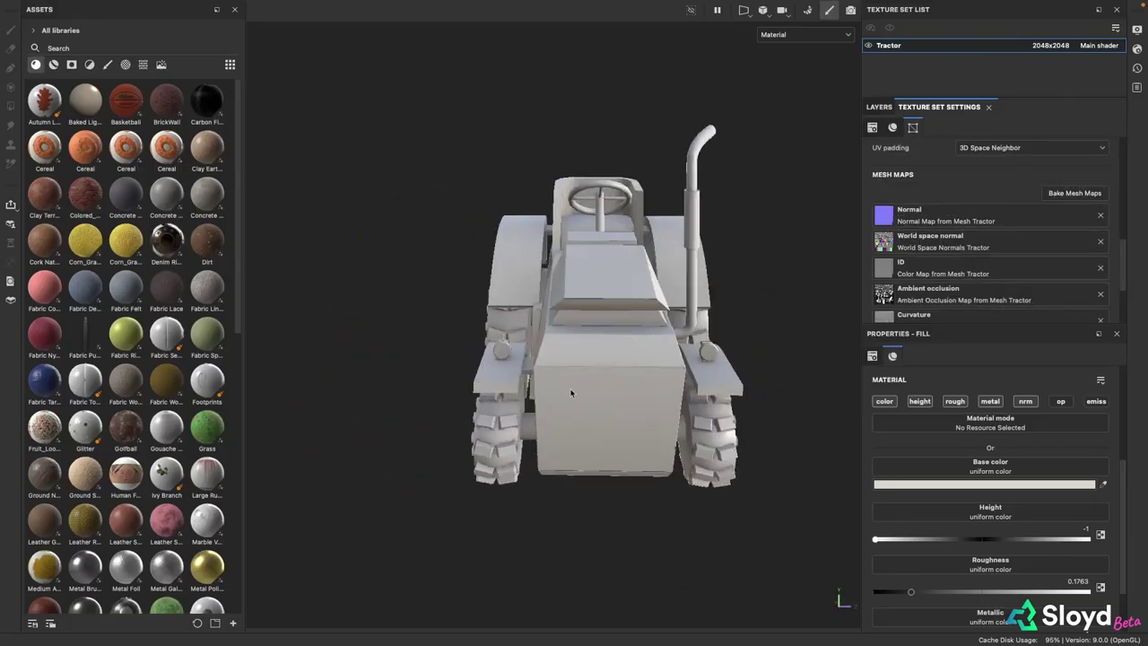
scroll(583, 392, "up", 3)
scroll(613, 404, "down", 3)
left_click_drag(827, 476, 641, 451, "alt")
middle_click_drag(641, 451, 500, 388, "alt")
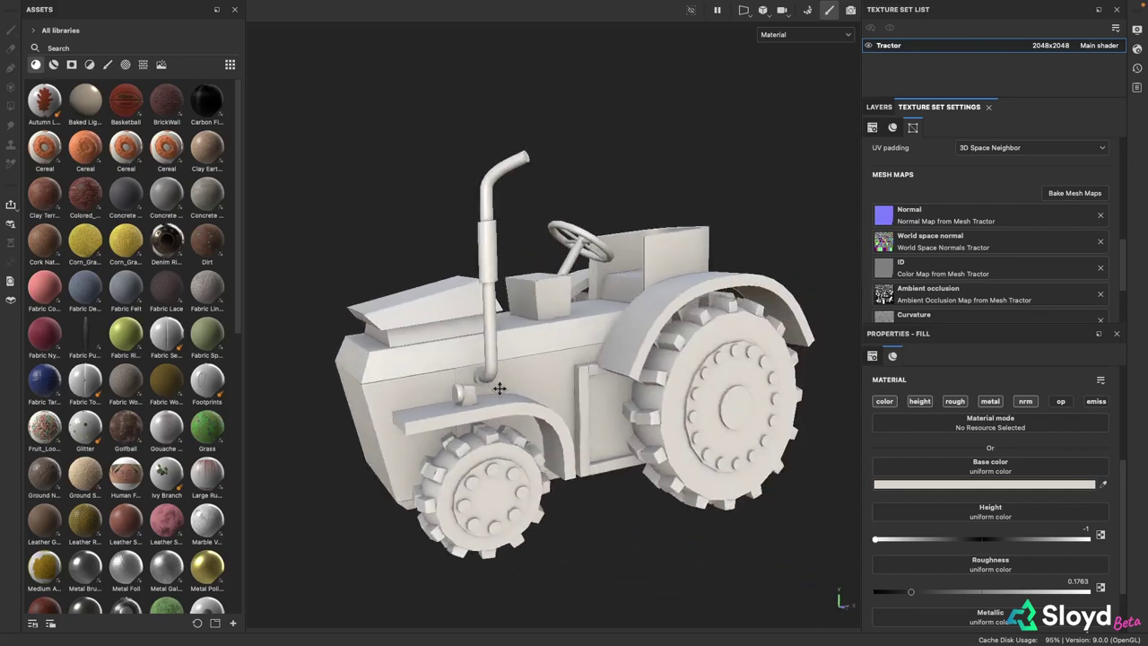
left_click(879, 107)
scroll(951, 253, "down", 1)
scroll(951, 252, "up", 1)
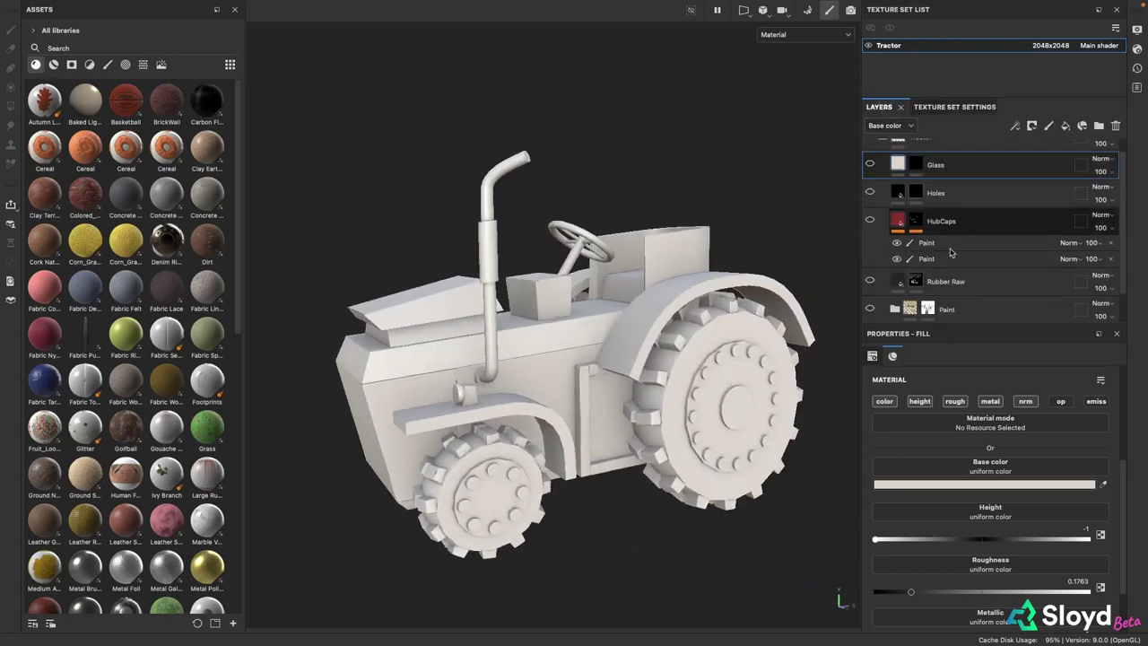
Search the smart materials for "steel", apply Steel Scratched to the tractor, and move it below the Paint folder
left_click(82, 44)
type("steel")
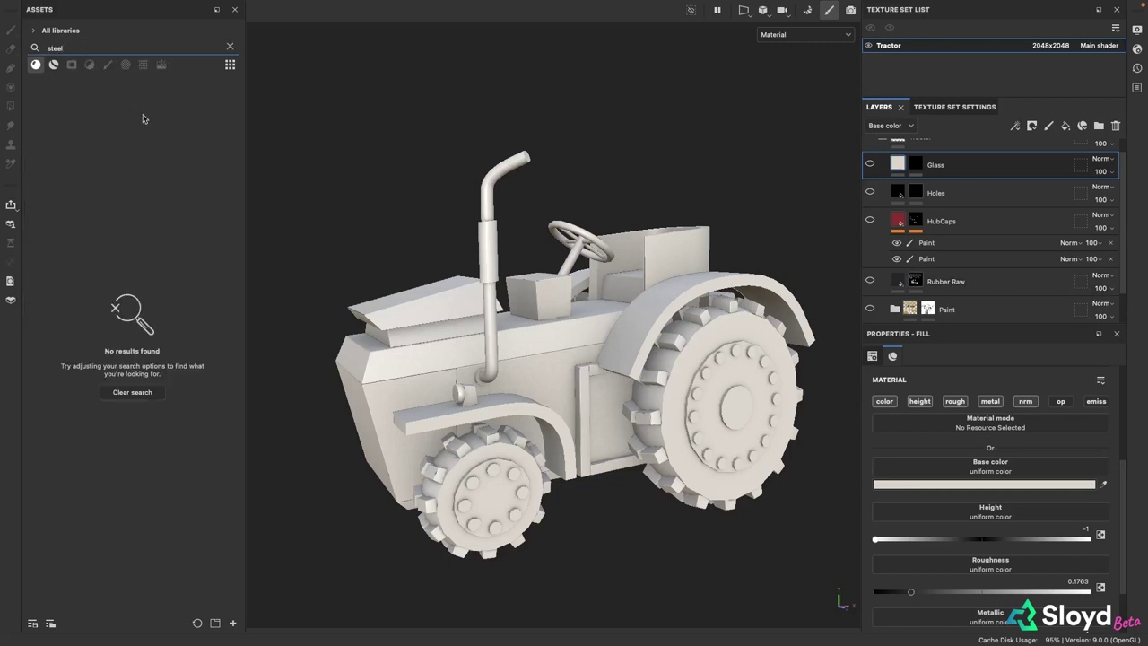
left_click(54, 64)
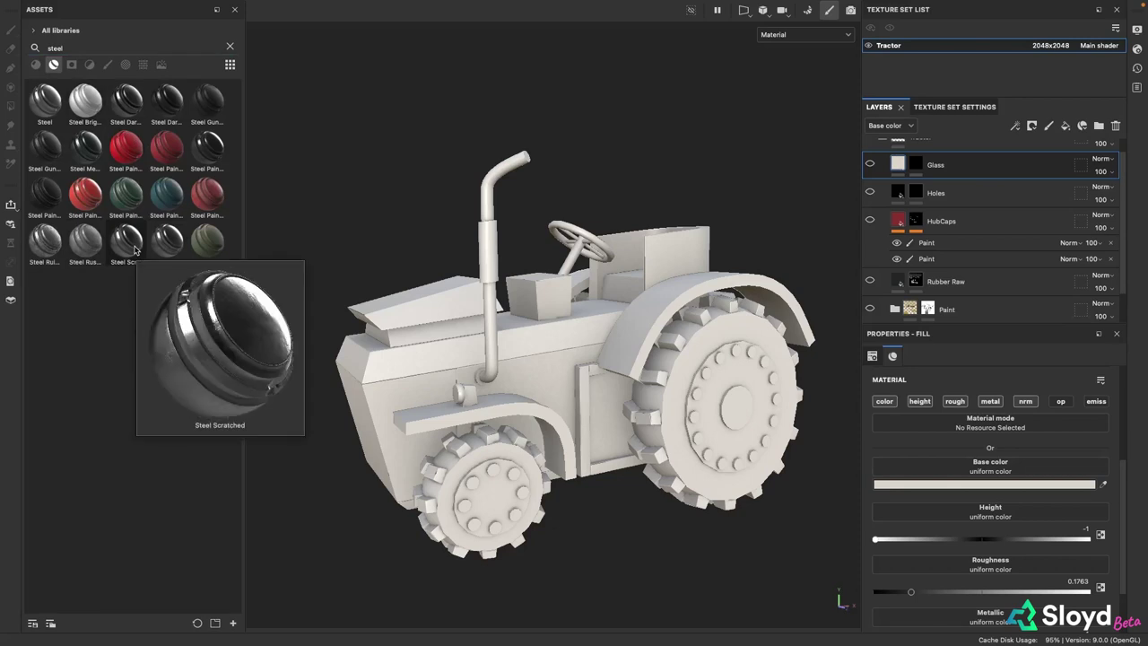
left_click_drag(134, 251, 517, 377)
scroll(970, 204, "up", 1)
mouse_move(960, 159)
left_mouse_down()
mouse_move(967, 235)
mouse_move(945, 260)
mouse_move(943, 293)
left_mouse_up()
Examine the scratched steel finish on the tractor's body and wheels up close and from the side
scroll(943, 292, "up", 2)
scroll(513, 429, "up", 3)
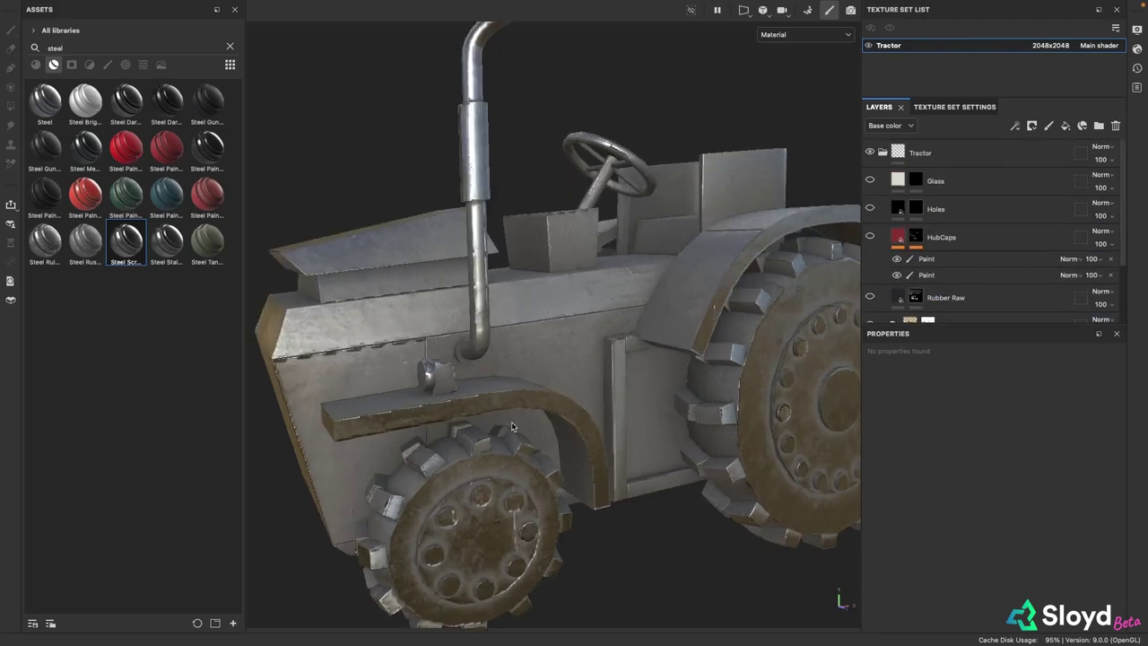
mouse_move(513, 428)
left_mouse_down("alt")
mouse_move(619, 410)
mouse_move(530, 413)
left_mouse_up("alt")
middle_click_drag(634, 363, 598, 345, "alt")
scroll(598, 346, "down", 4)
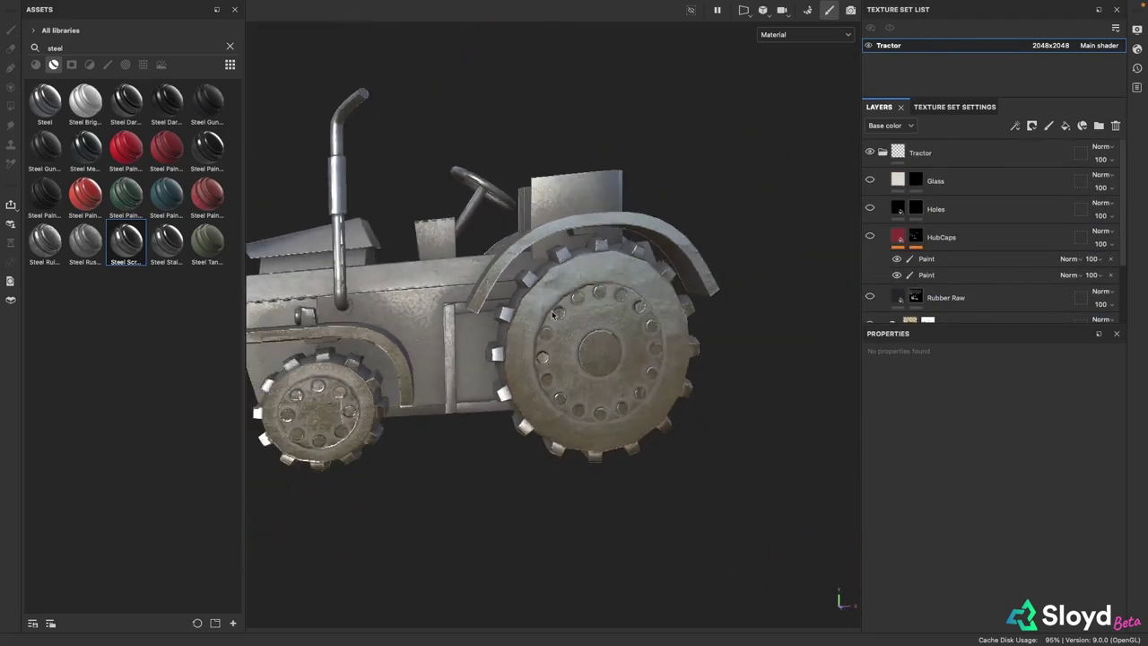
scroll(942, 269, "down", 2)
Look through the layers inside Steel Scratched and examine the settings of its Sharpen filter
scroll(917, 259, "down", 3)
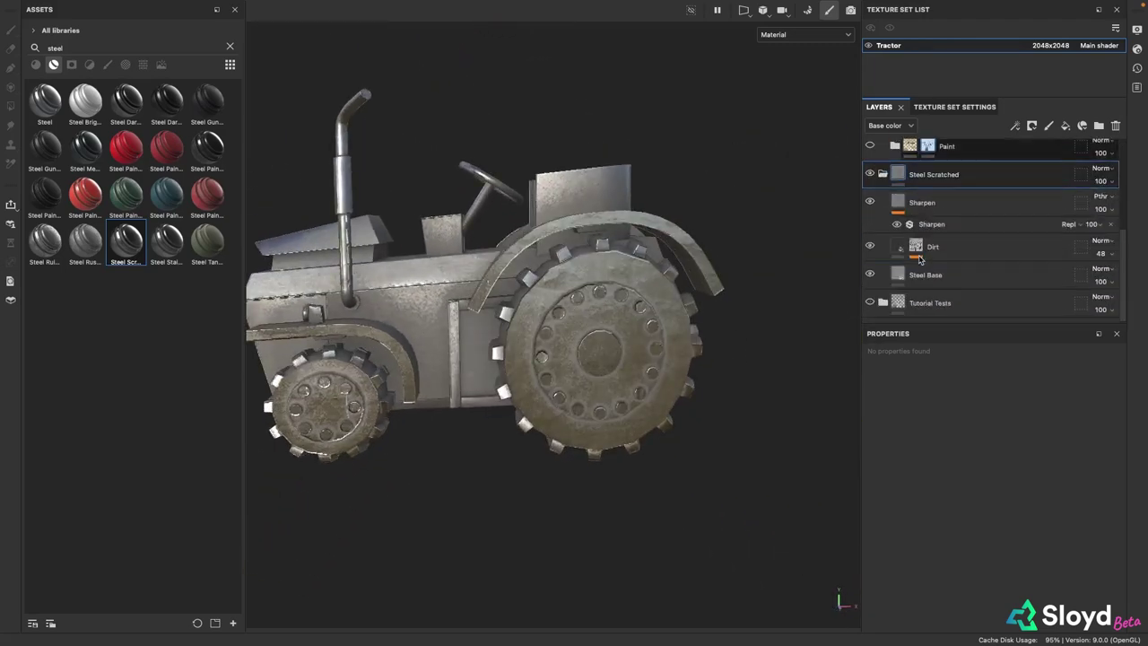
scroll(919, 259, "up", 2)
left_click(925, 276)
scroll(977, 449, "down", 1)
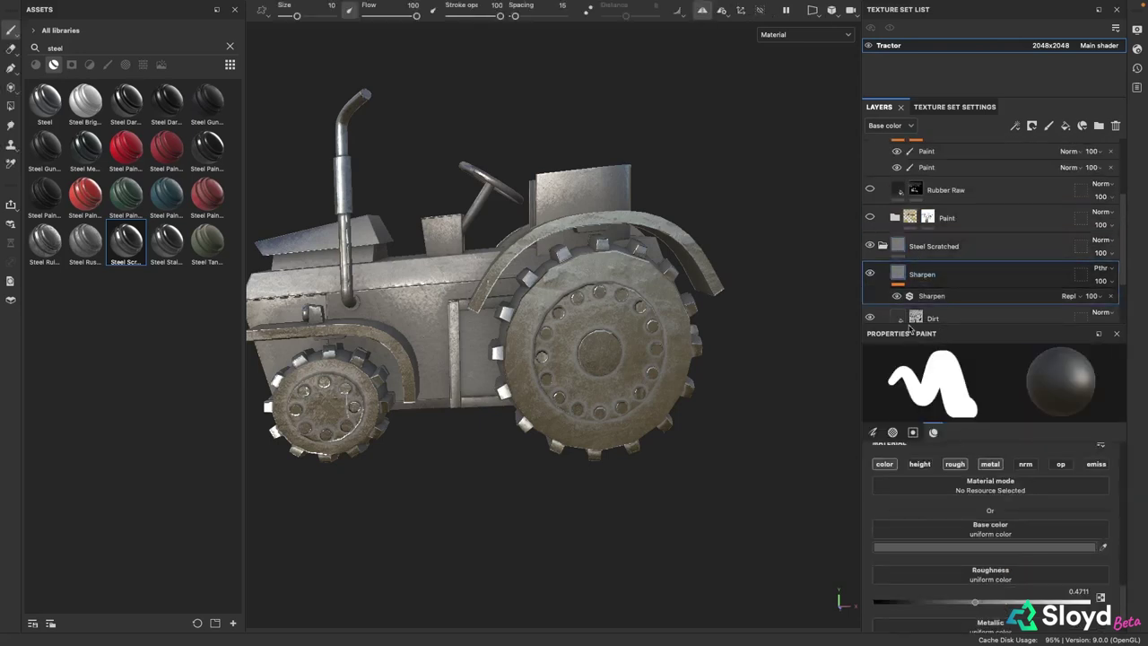
left_click(978, 296)
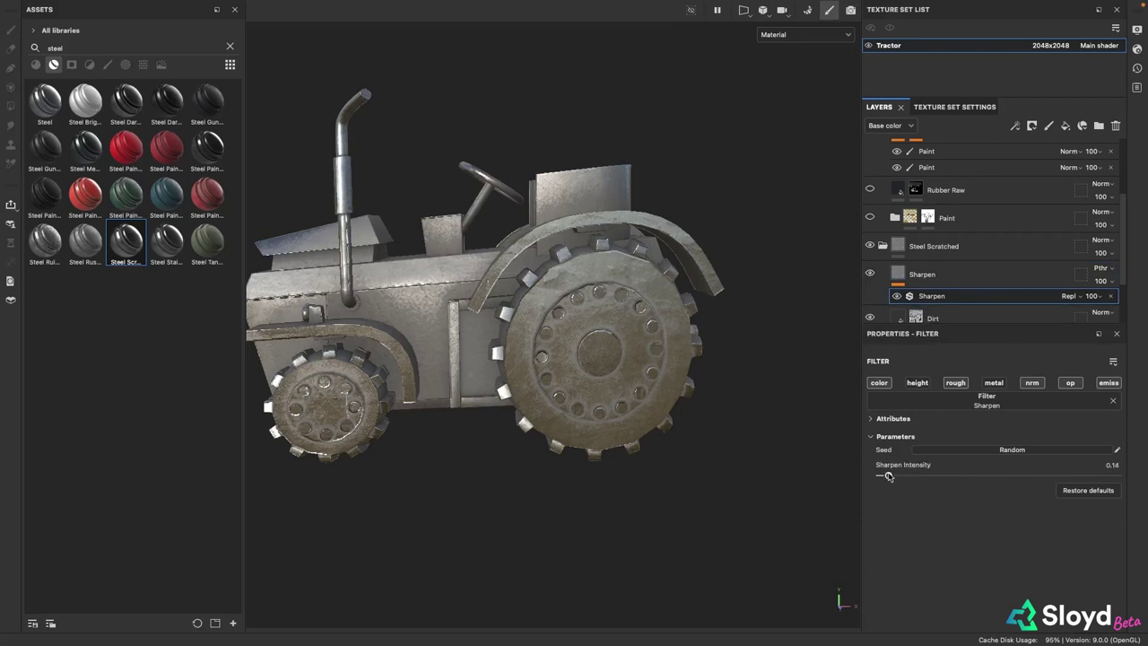
scroll(933, 274, "down", 2)
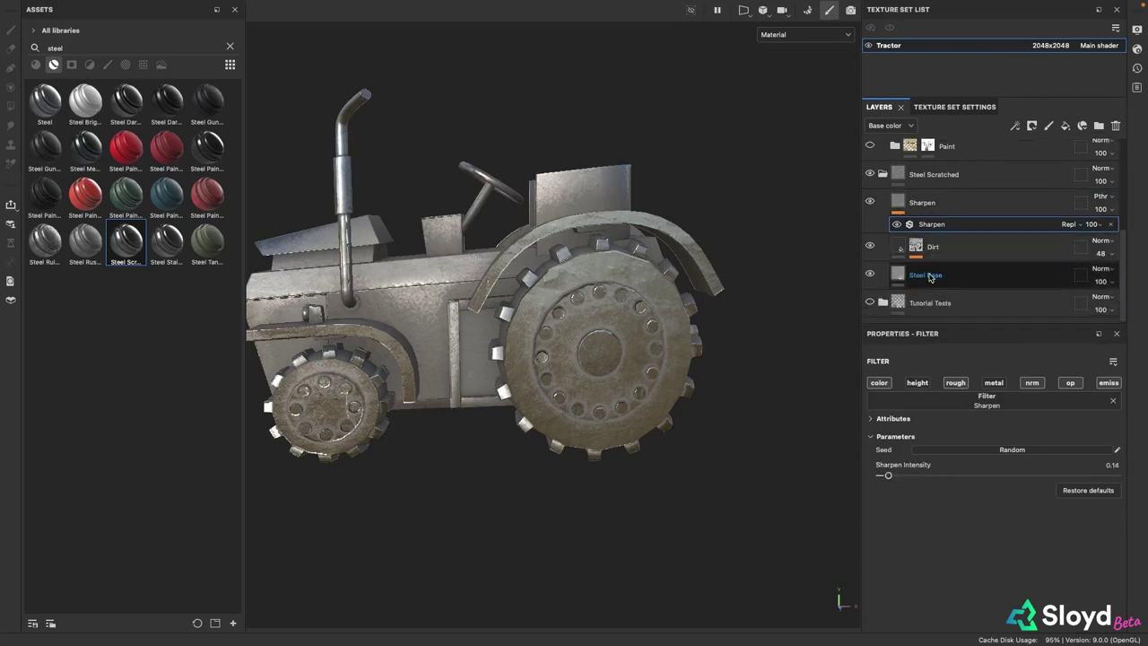
Set the Steel Base layer's Roughness Value to 0.39 and check the finish on the tractor up close
left_click(929, 276)
left_click(886, 516)
scroll(985, 513, "down", 4)
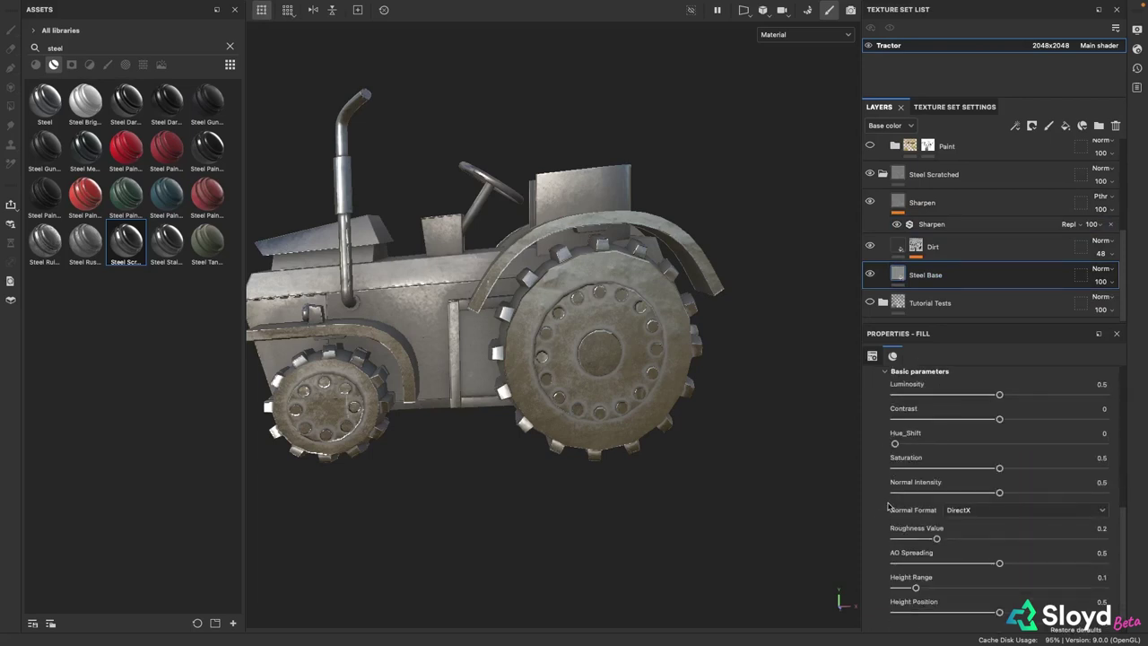
left_click_drag(947, 511, 966, 512)
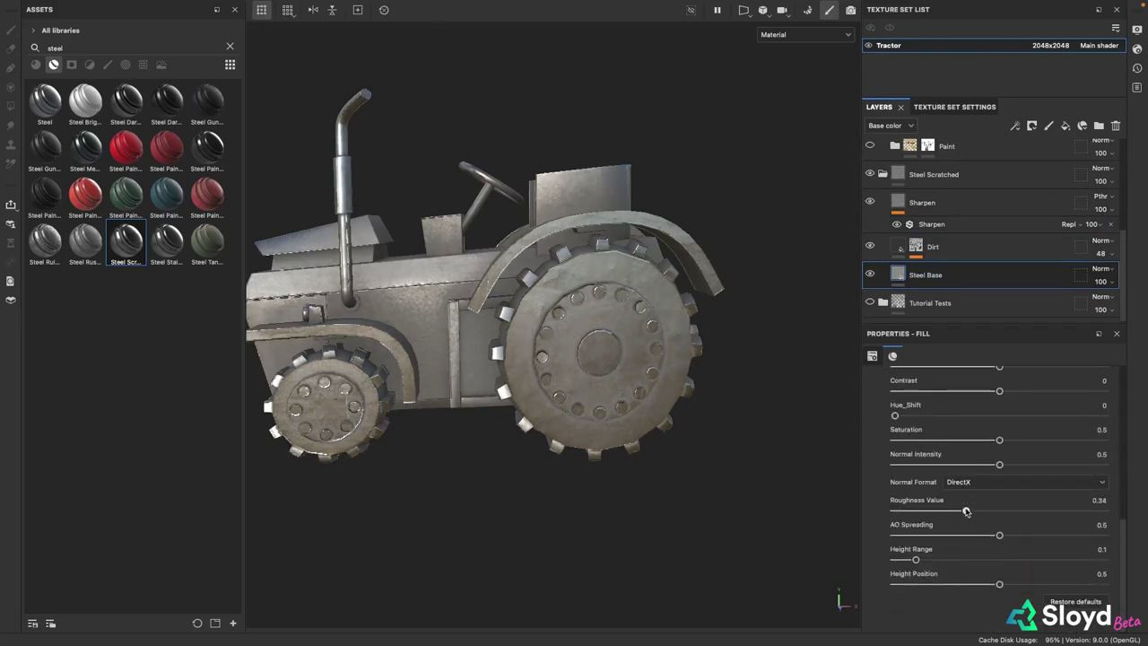
left_click_drag(431, 301, 537, 330, "alt")
scroll(584, 341, "up", 2)
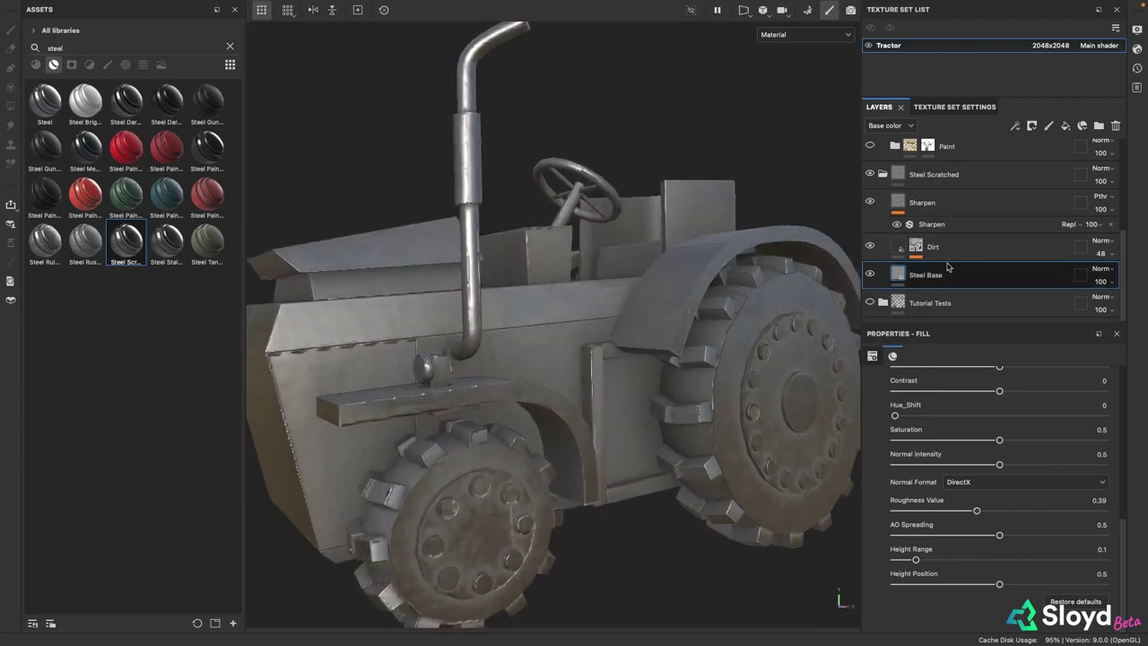
Add a fill layer above Steel Base, limit it to the color channel, and set its base color to green 72A060
left_click(1066, 125)
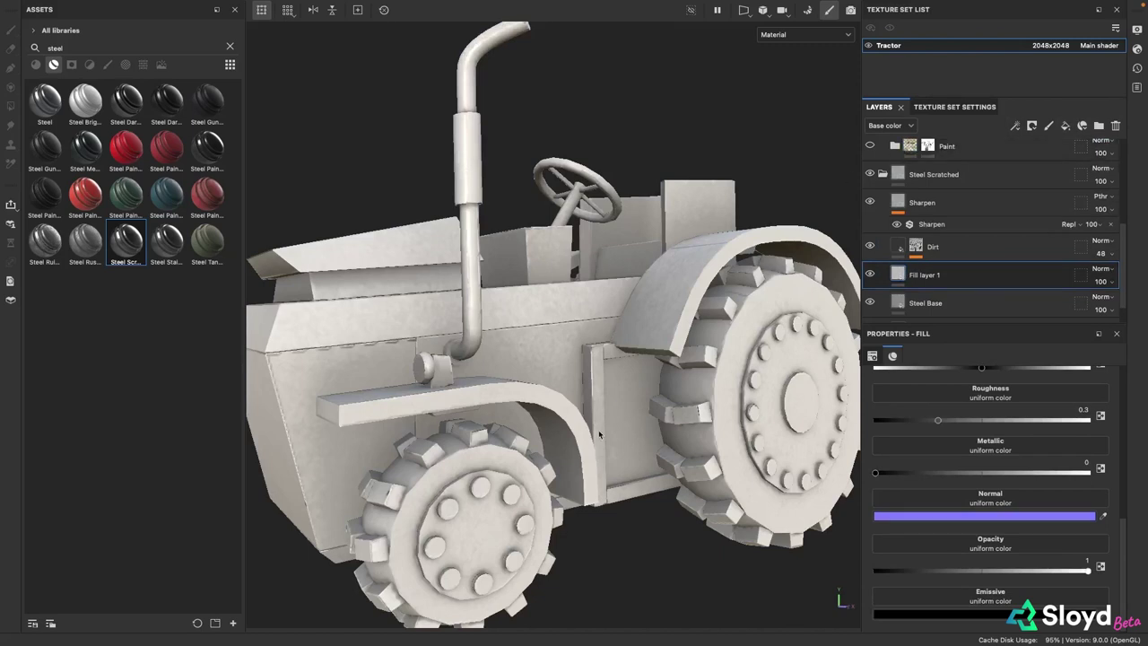
scroll(592, 426, "down", 5)
scroll(922, 437, "up", 5)
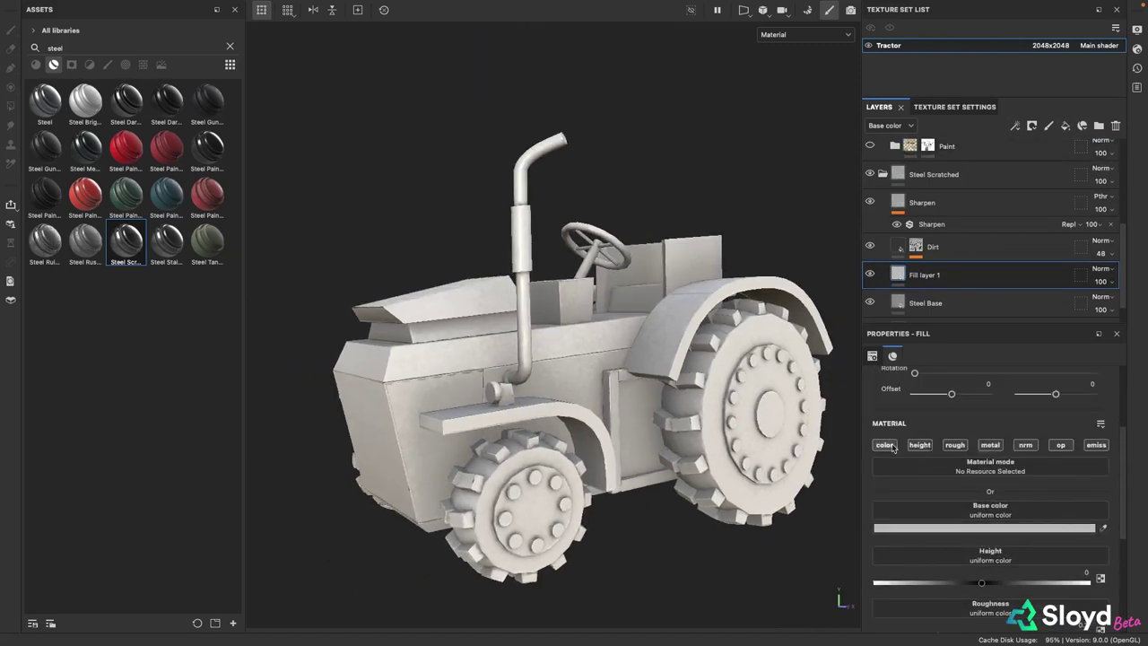
left_click(886, 445)
left_click(986, 527)
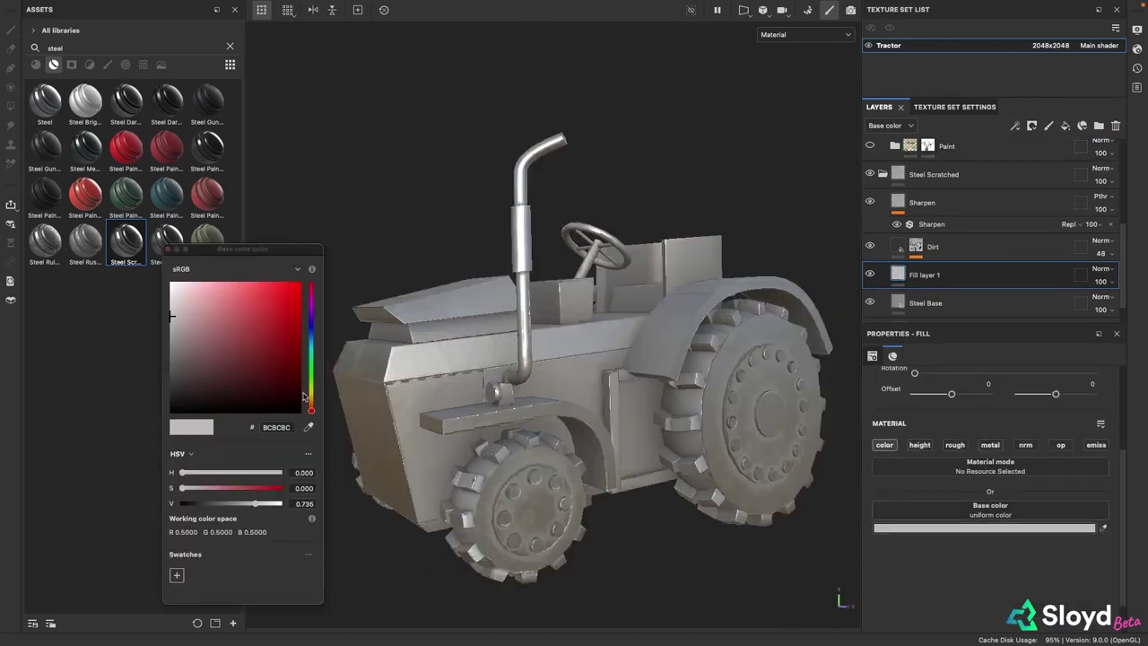
left_click(313, 378)
mouse_move(255, 385)
left_mouse_down()
mouse_move(251, 338)
mouse_move(237, 322)
mouse_move(227, 330)
left_mouse_up()
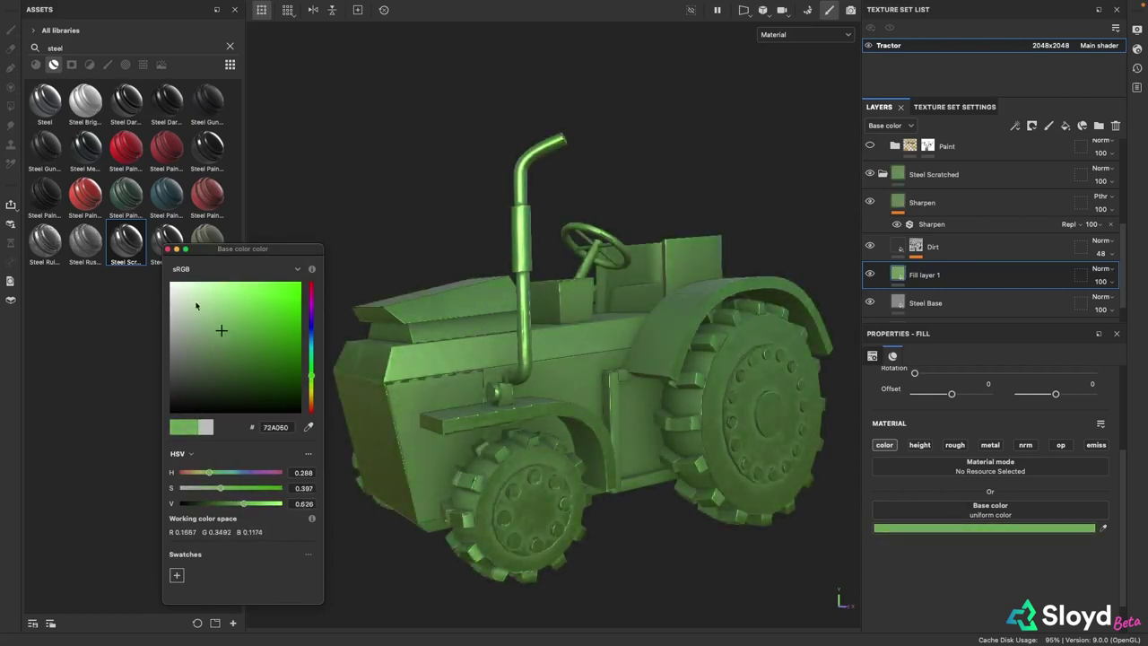
left_click(167, 248)
Enable the green fill layer's roughness and metallic channels, setting roughness to 0.5950 and metallic to 0.3058
left_click(954, 445)
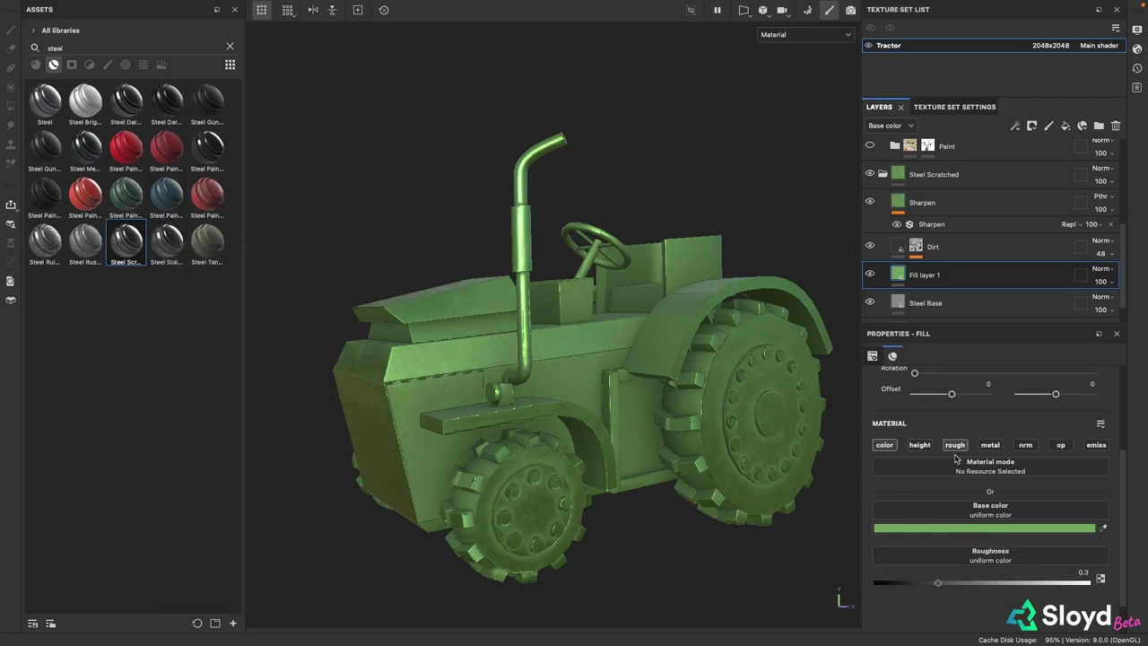
left_click_drag(942, 588, 1008, 587)
left_click(991, 445)
scroll(947, 597, "down", 1)
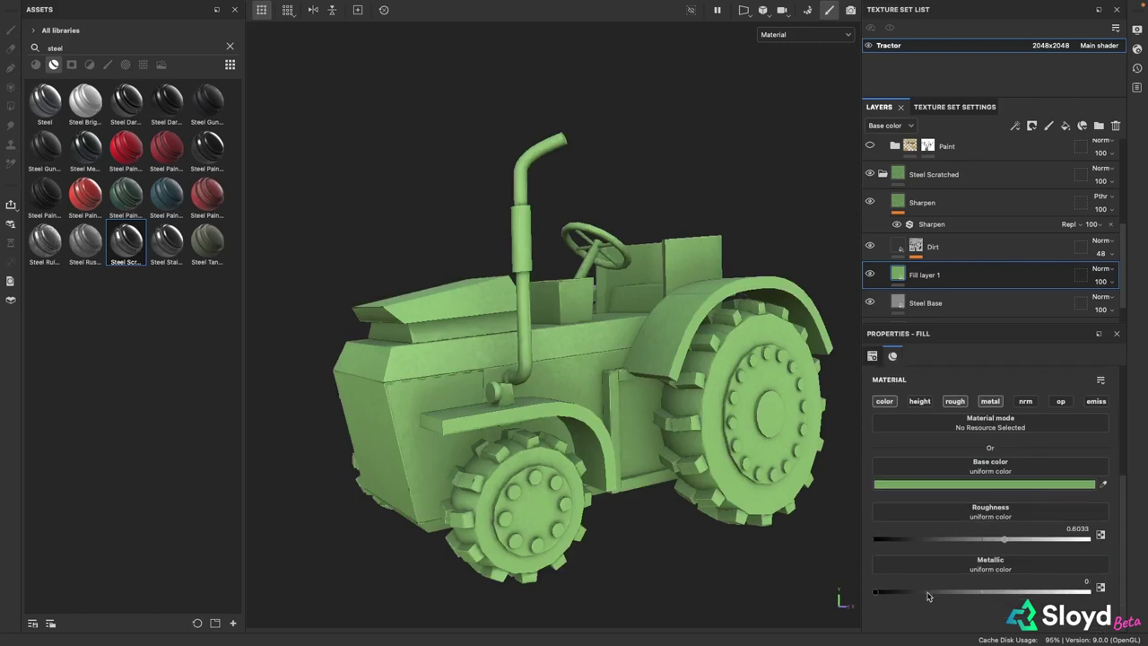
mouse_move(888, 592)
left_mouse_down()
mouse_move(977, 595)
mouse_move(942, 599)
left_mouse_up()
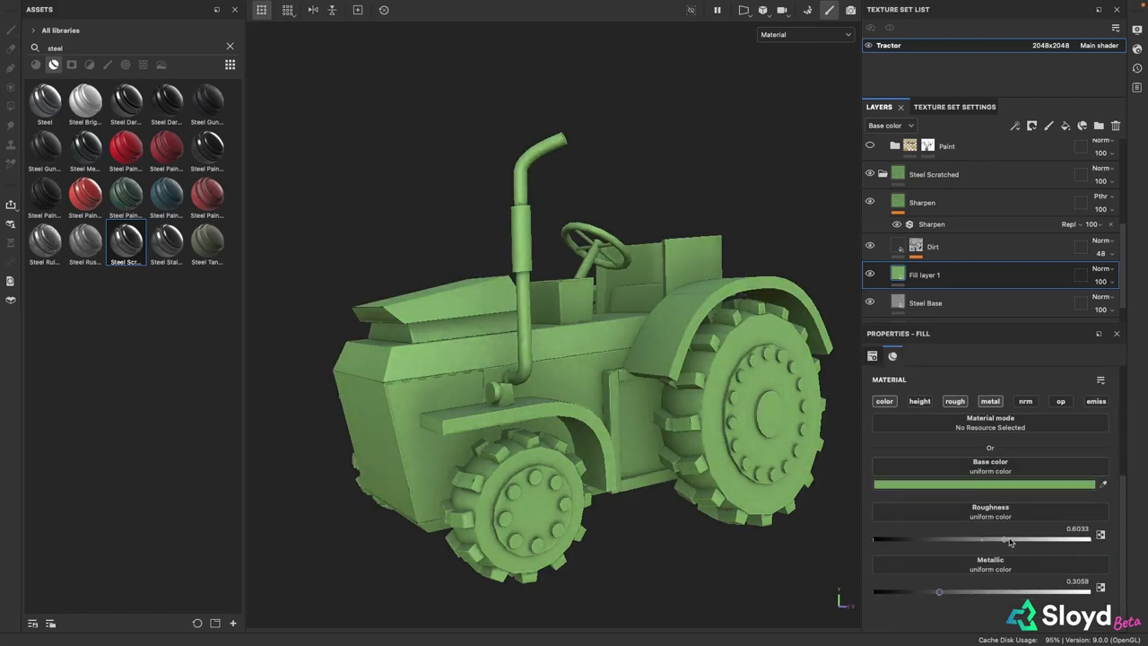
mouse_move(1009, 541)
left_mouse_down()
mouse_move(1020, 542)
mouse_move(1006, 544)
left_mouse_up()
Rename the green fill layer to "Base Paint" and add a white mask to it
double_click(978, 280)
type("Base Paint")
key("Return")
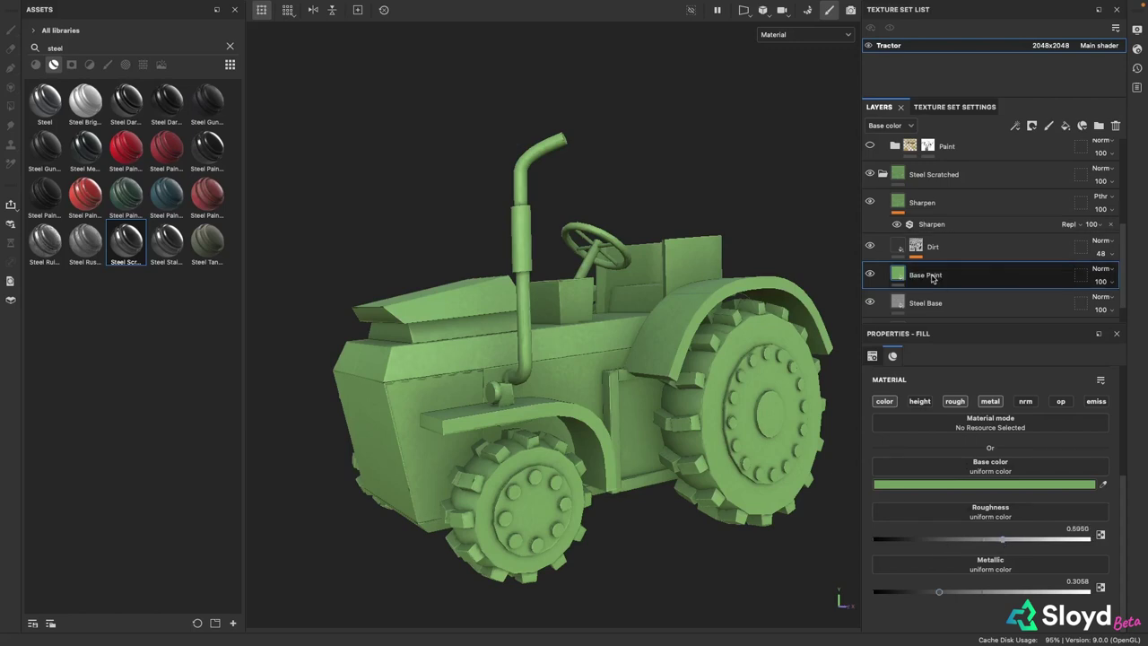
right_click(933, 279)
left_click(983, 14)
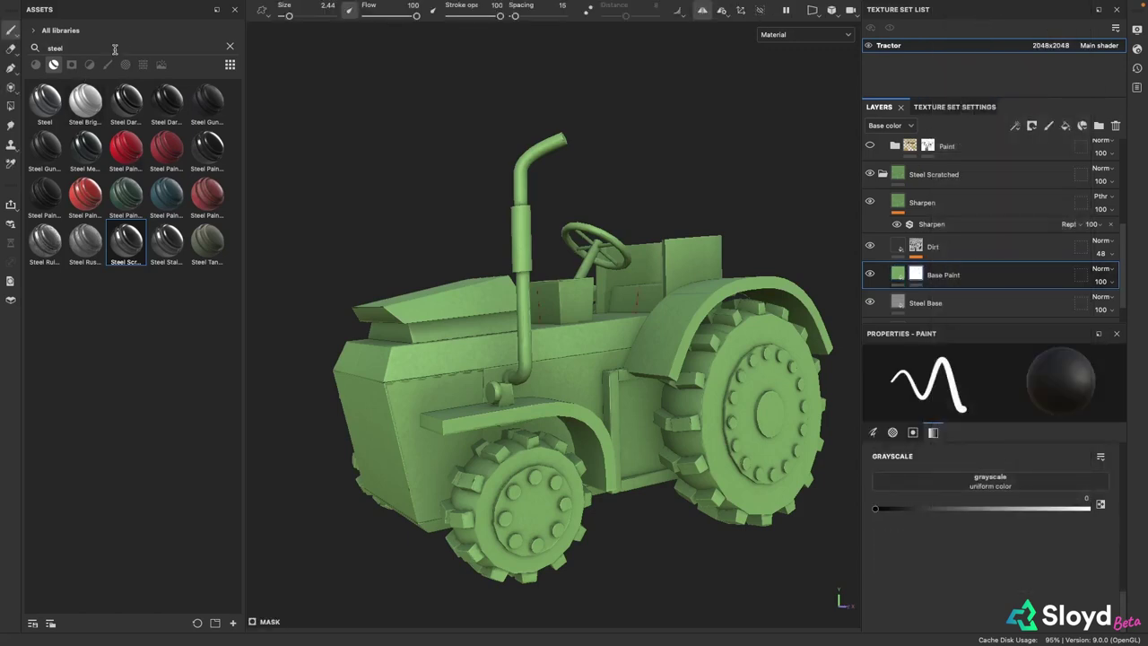
Replace the asset search with "paint" and show only the matching smart masks
left_click(231, 48)
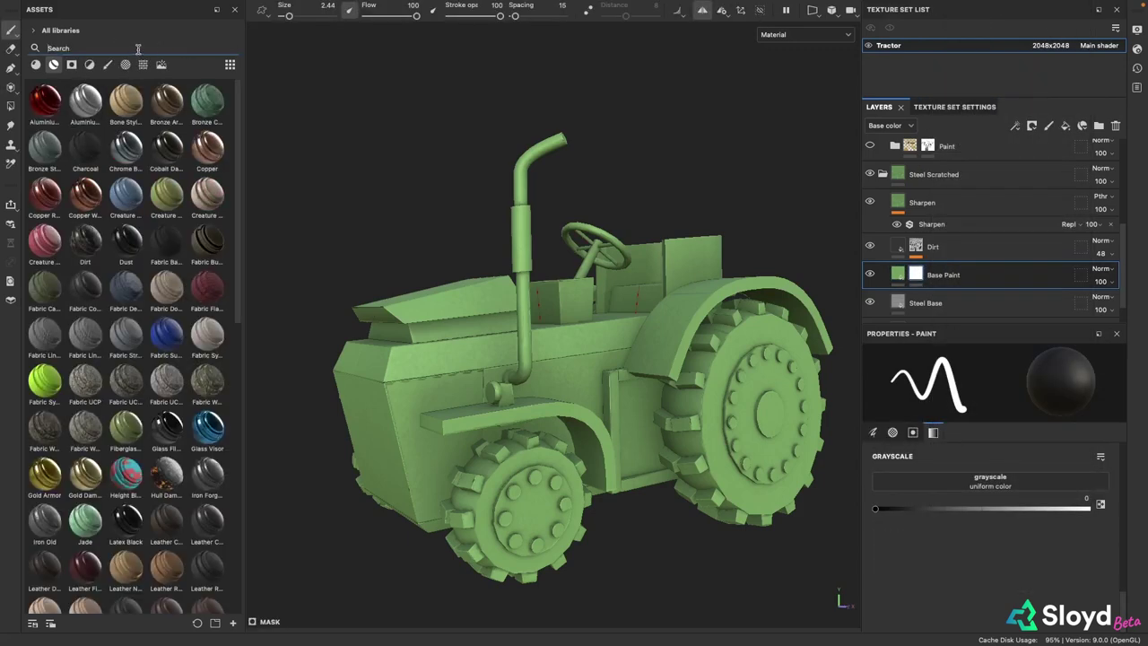
type("paint")
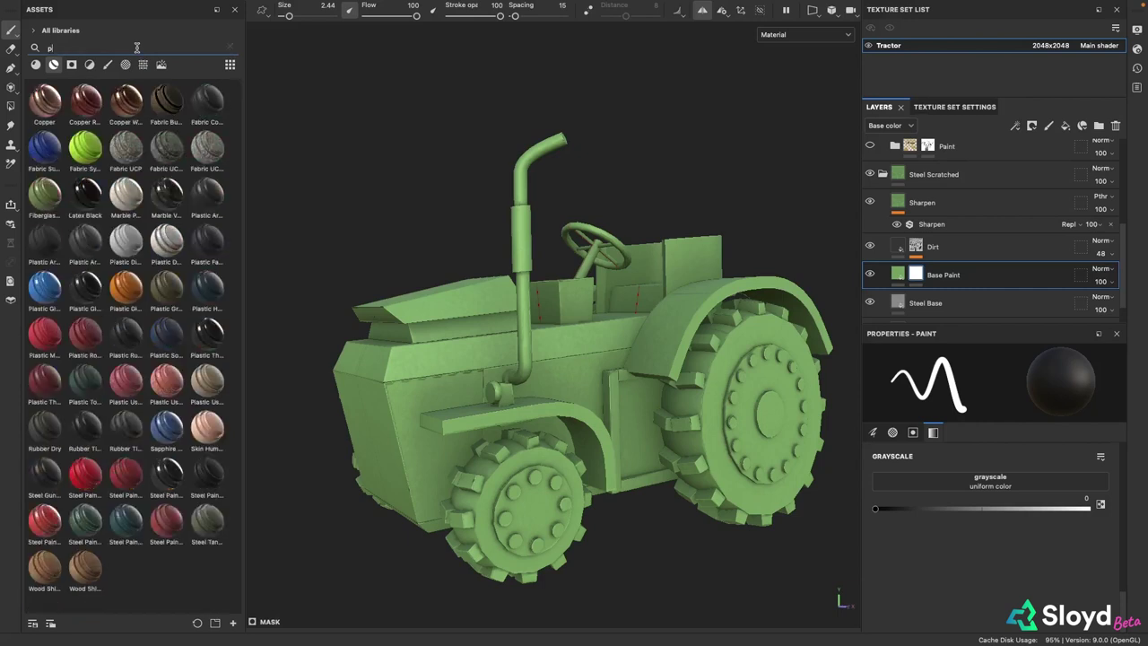
left_click(72, 65)
left_click(90, 64)
left_click(72, 64)
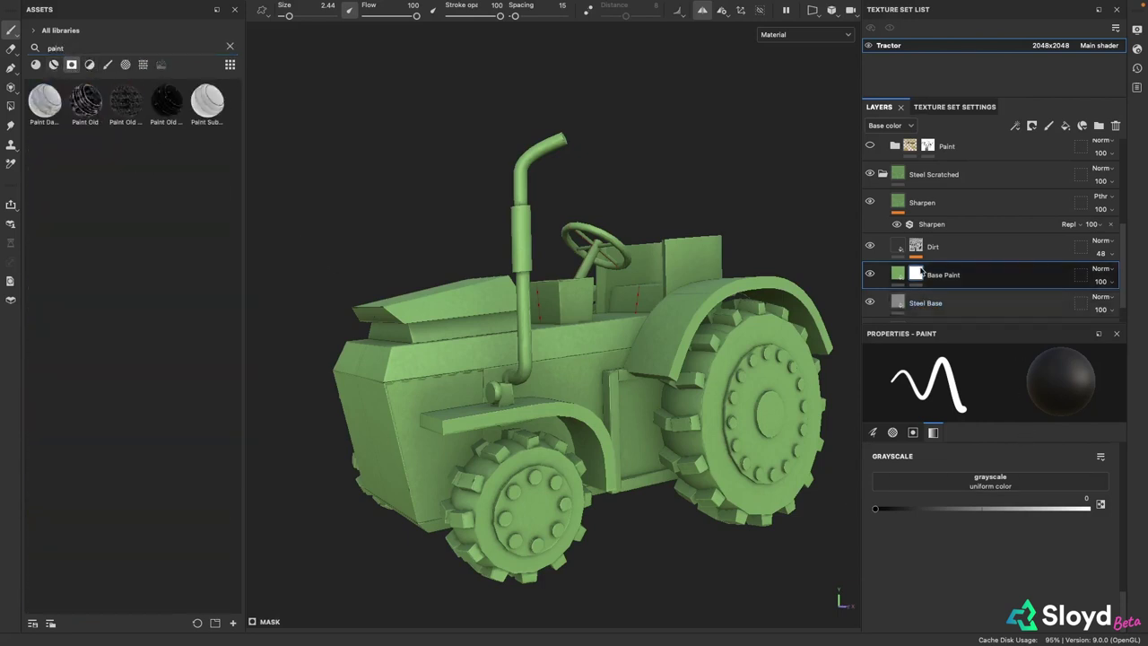
right_click(922, 272)
left_click(992, 413)
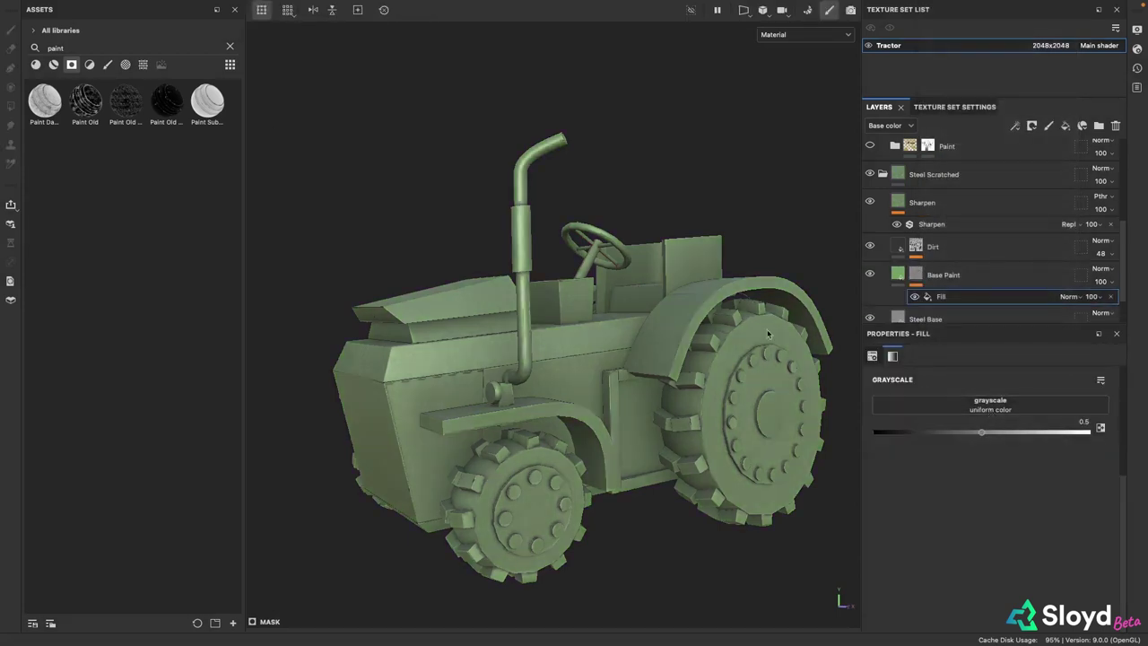
left_click_drag(904, 408, 972, 407)
Apply the "Paint Sub..." smart mask to the Base Paint layer and inspect the paint wear on the tractor
mouse_move(205, 105)
left_mouse_down()
mouse_move(898, 307)
mouse_move(902, 296)
left_mouse_up()
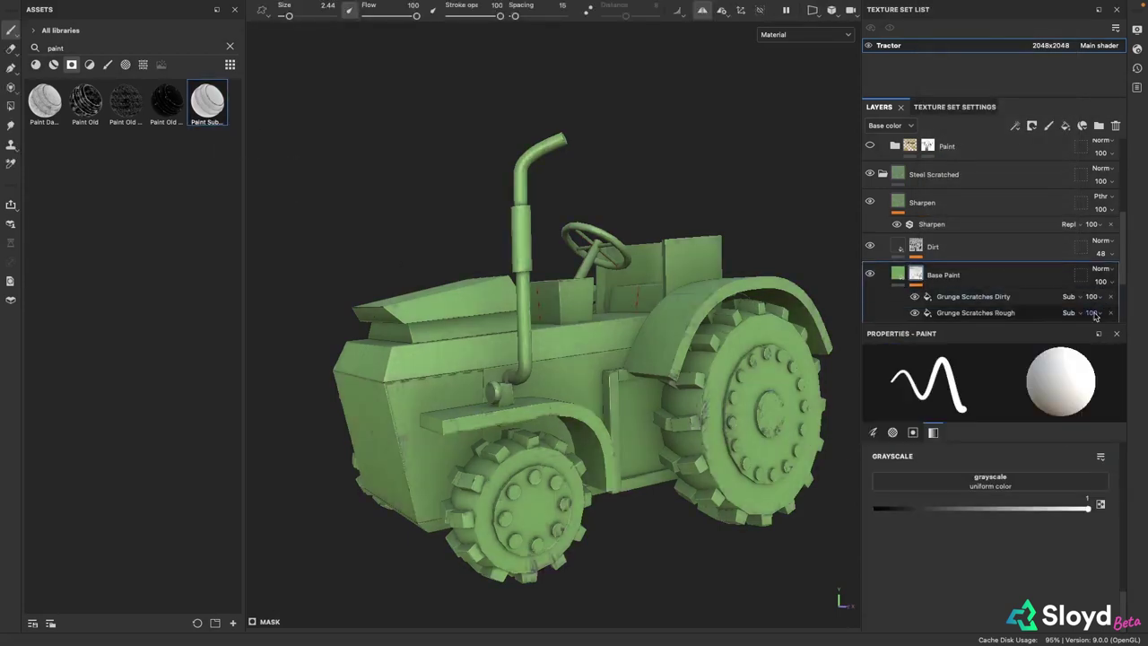
scroll(1113, 278, "down", 2)
left_click(1110, 273)
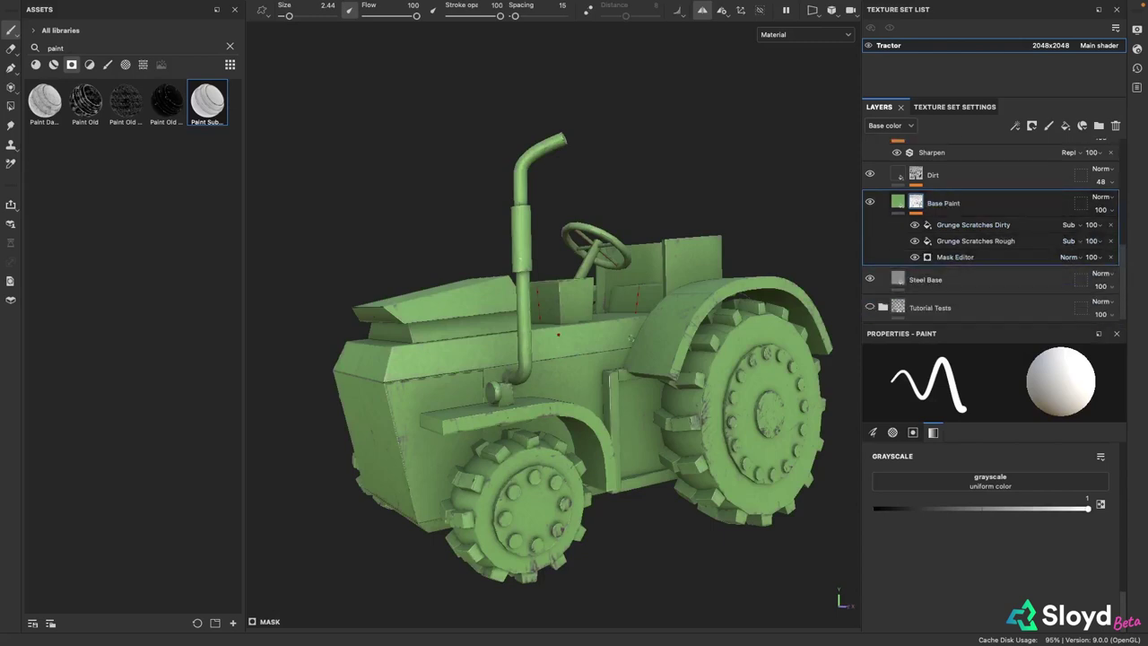
scroll(628, 414, "up", 3)
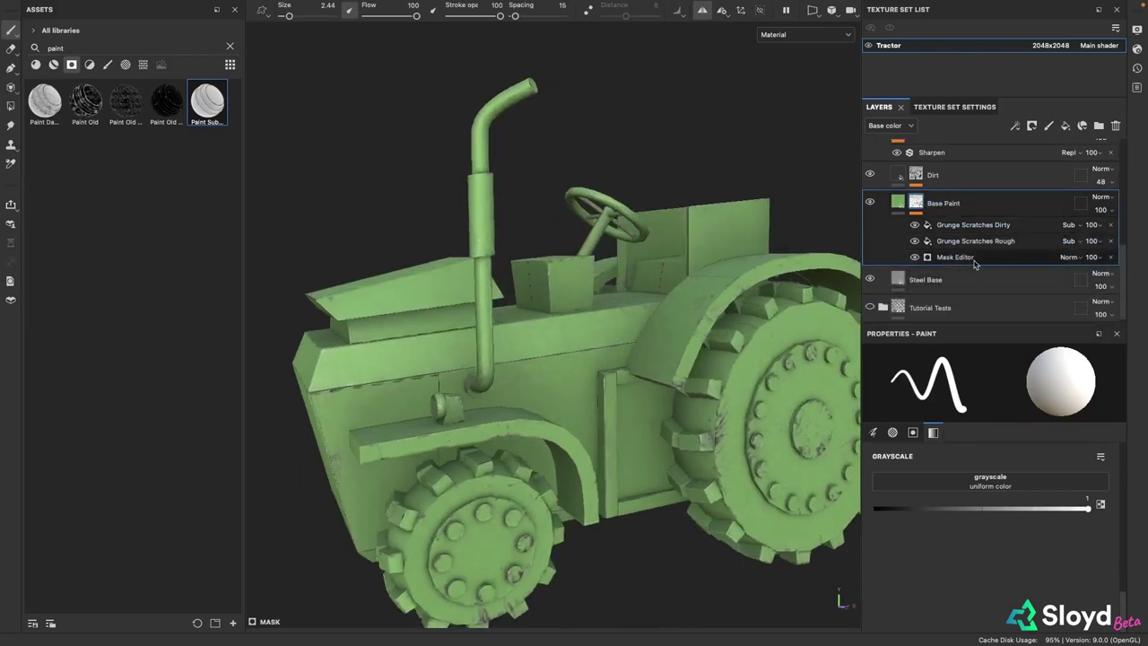
In Base Paint's Mask Editor generator, set Global Contrast to 0.83 and raise the Ambient Occlusion Opacity slightly
left_click(975, 260)
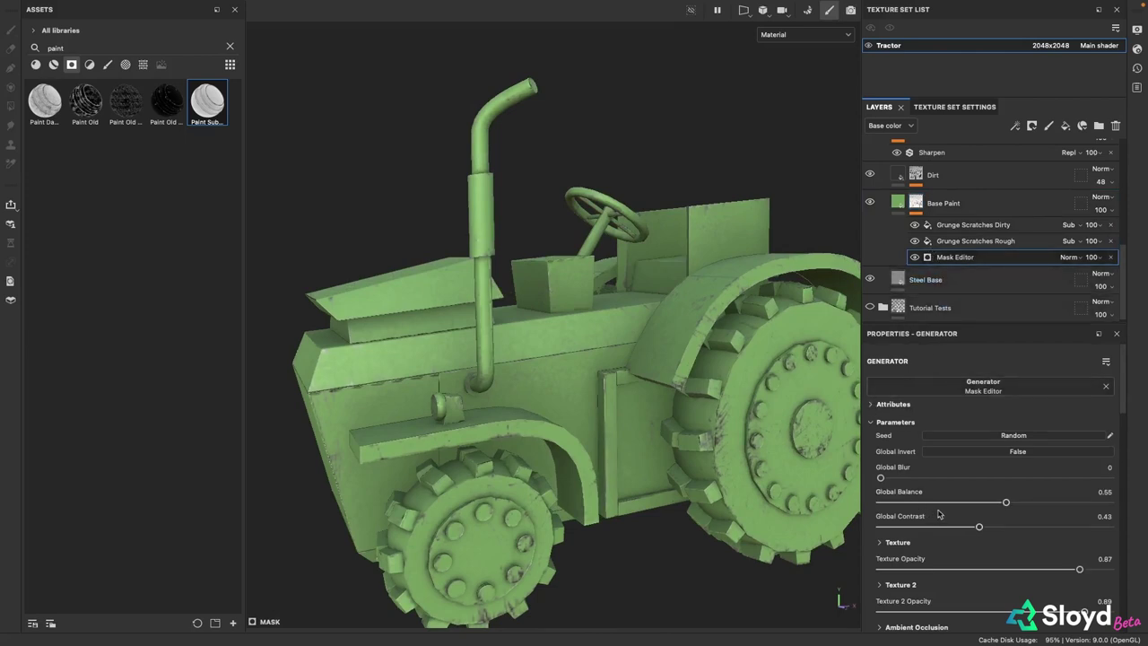
scroll(869, 463, "down", 3)
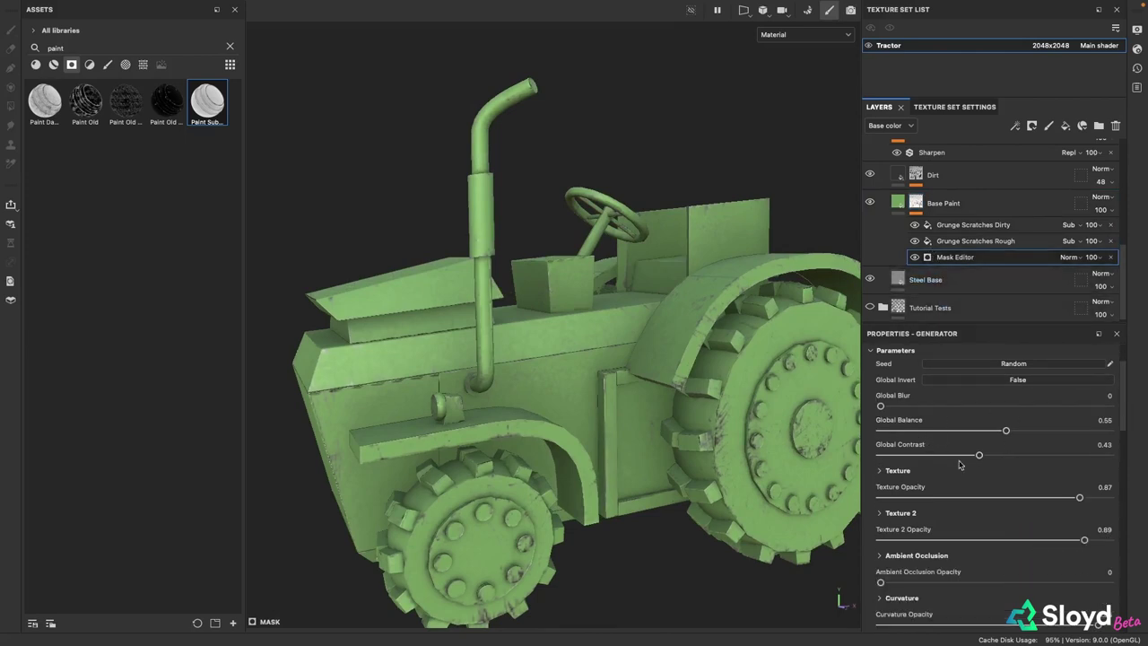
left_click_drag(996, 459, 1068, 461)
scroll(874, 485, "down", 3)
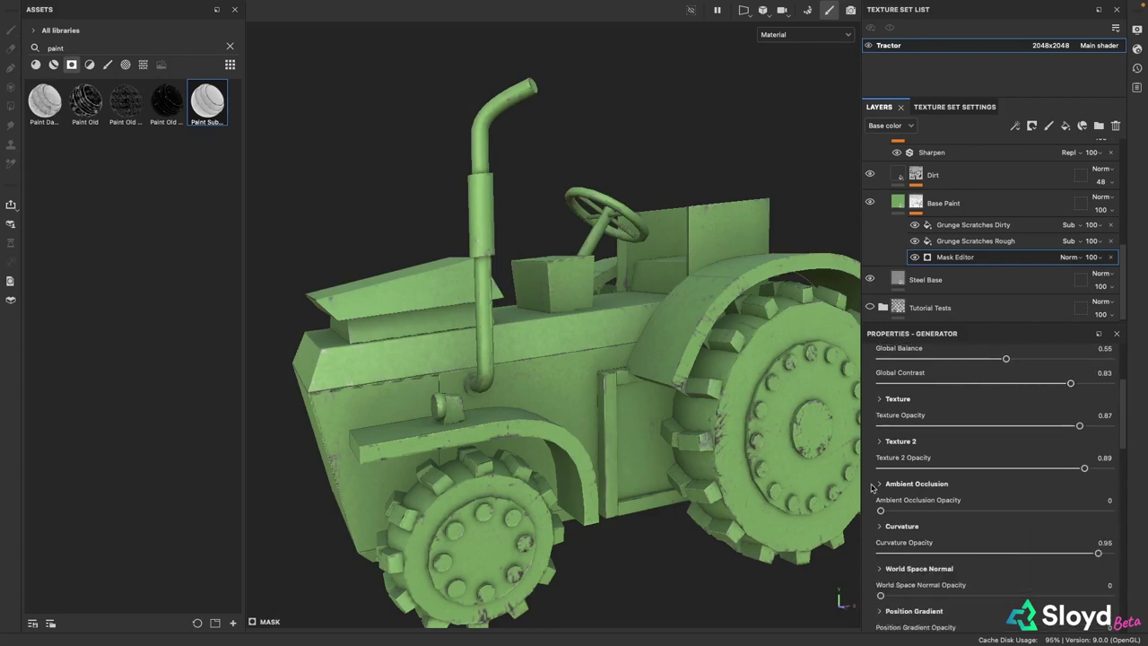
left_click_drag(892, 511, 928, 514)
scroll(872, 498, "down", 5)
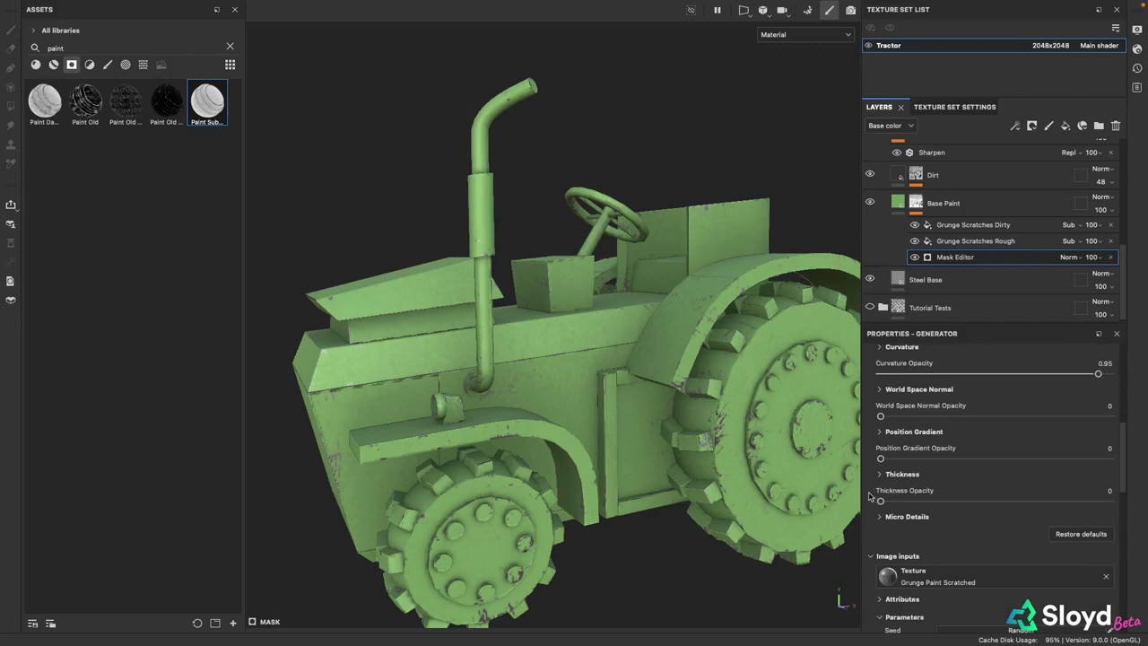
Lower the Balance of the generator's Grunge Paint Scratched texture to about 0.3 and check the chipped paint from another angle
scroll(970, 459, "down", 6)
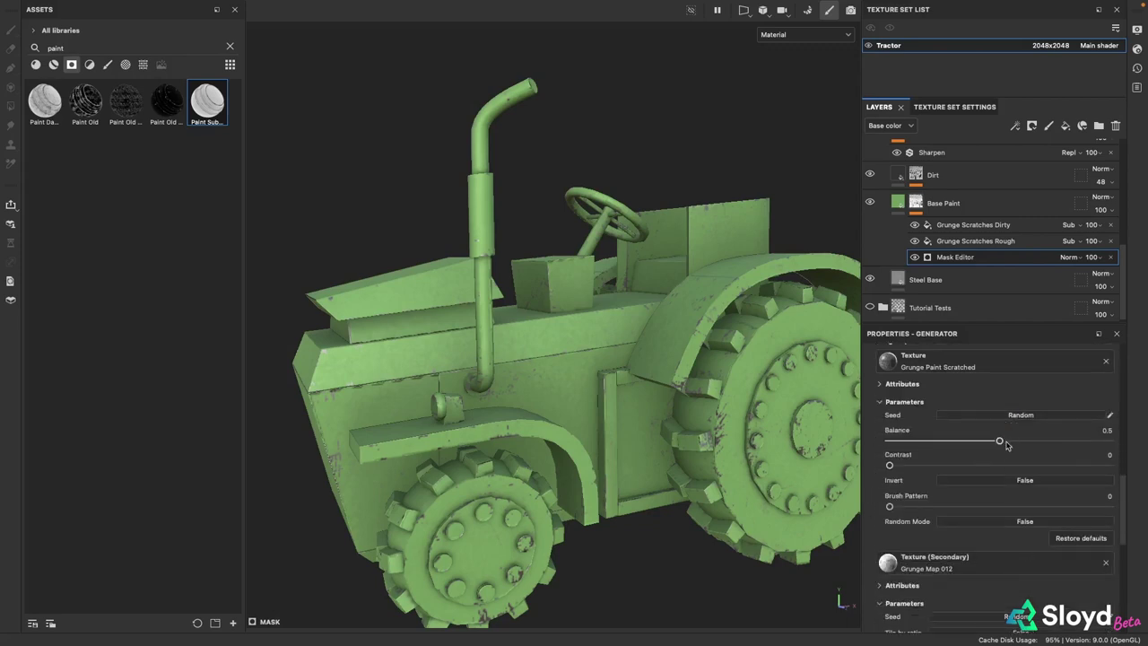
left_click_drag(992, 444, 972, 445)
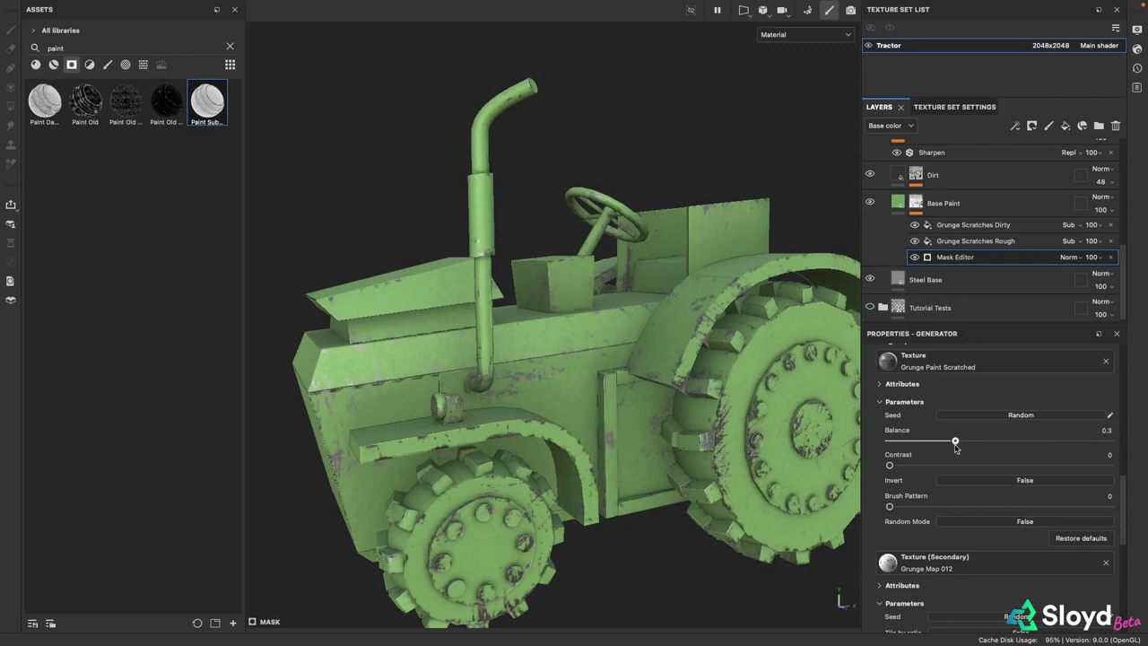
scroll(884, 463, "down", 4)
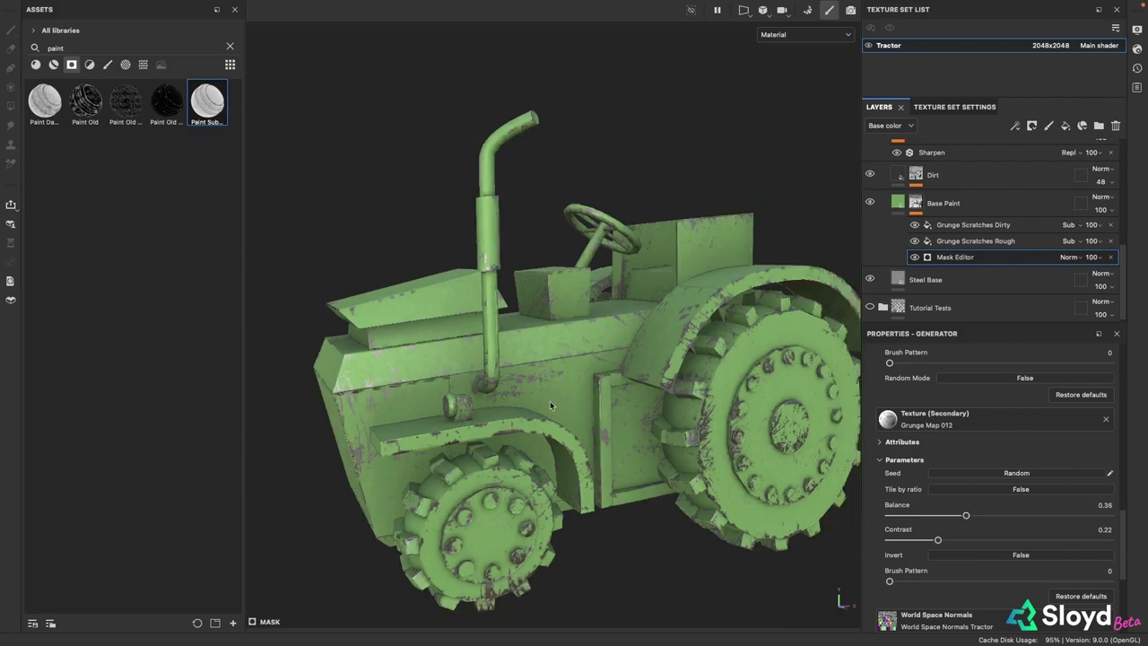
left_click_drag(588, 406, 692, 417, "alt")
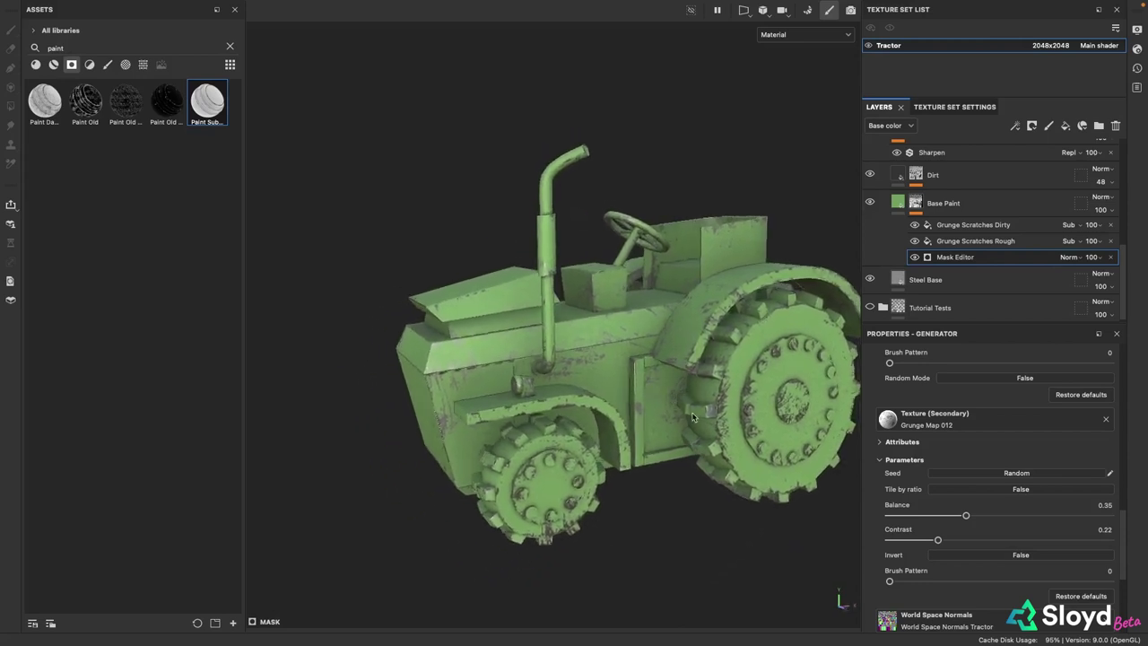
left_click(942, 208)
right_click(916, 206)
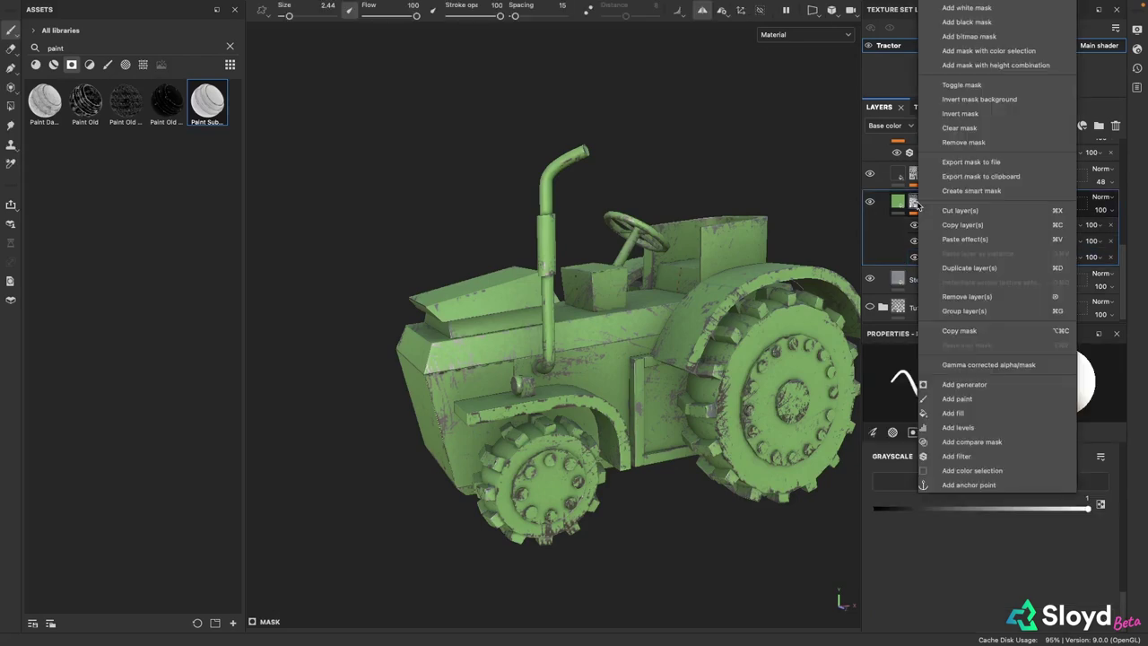
left_click(954, 413)
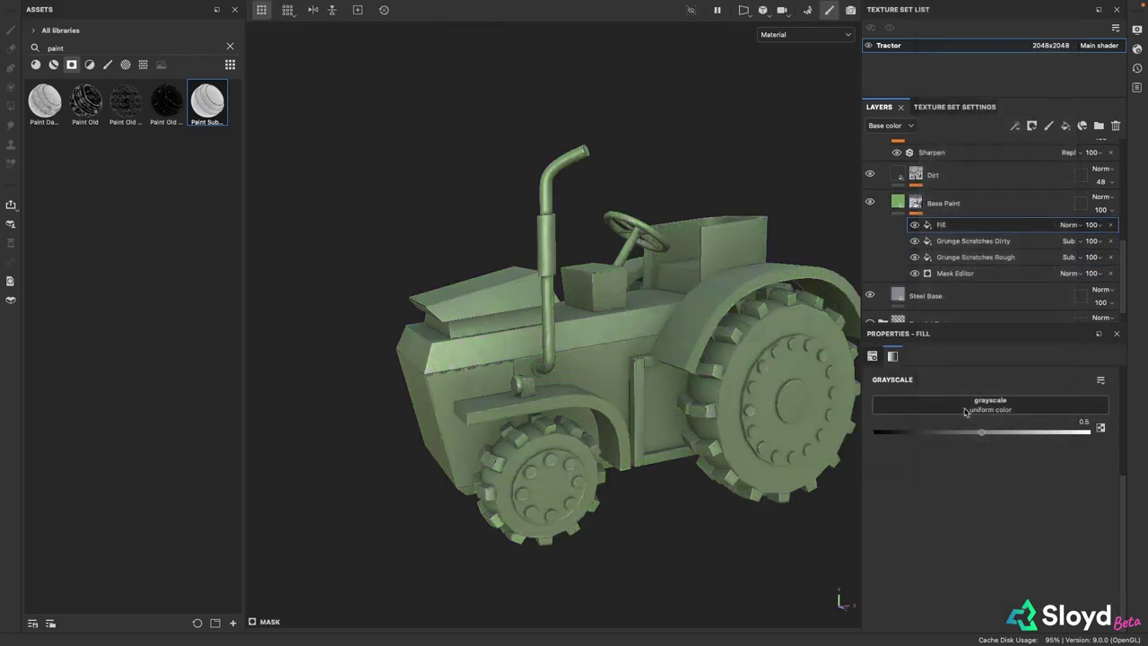
Search the assets for "grunge paint", showing only textures, and preview Grunge Paint Peeled
left_click(231, 48)
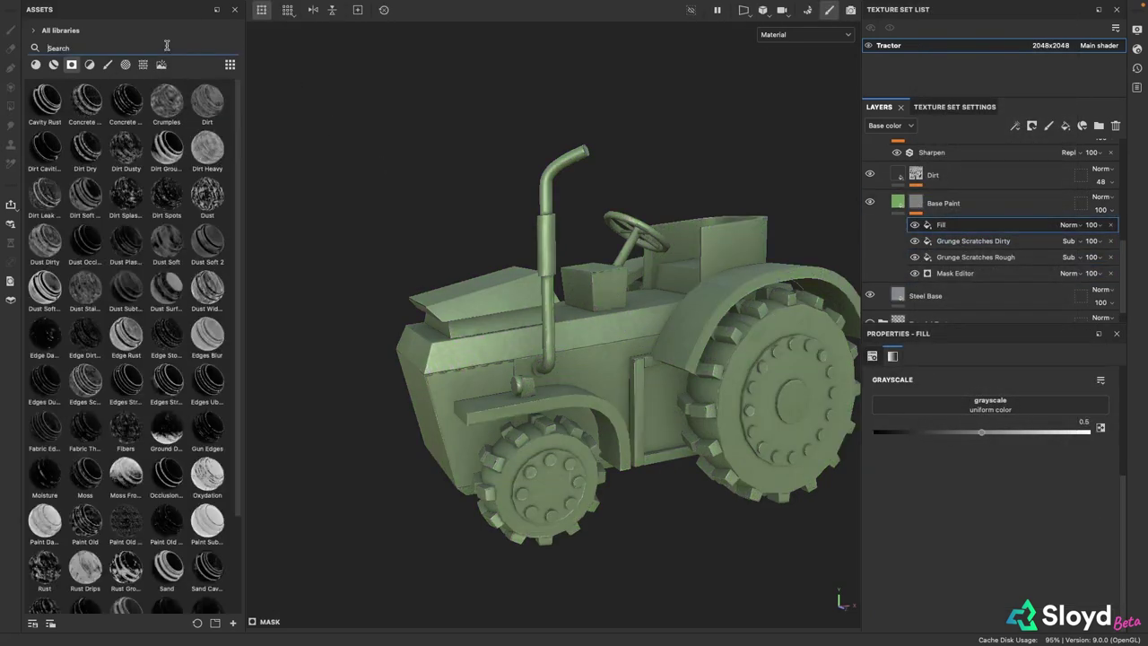
type("grunge")
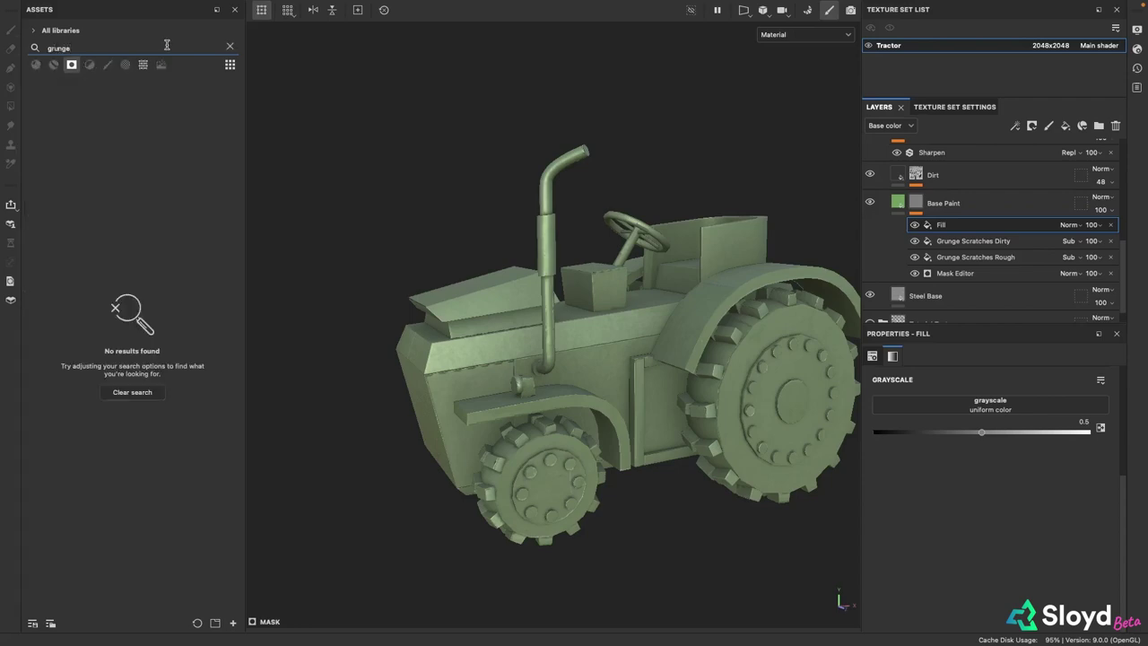
left_click(145, 65)
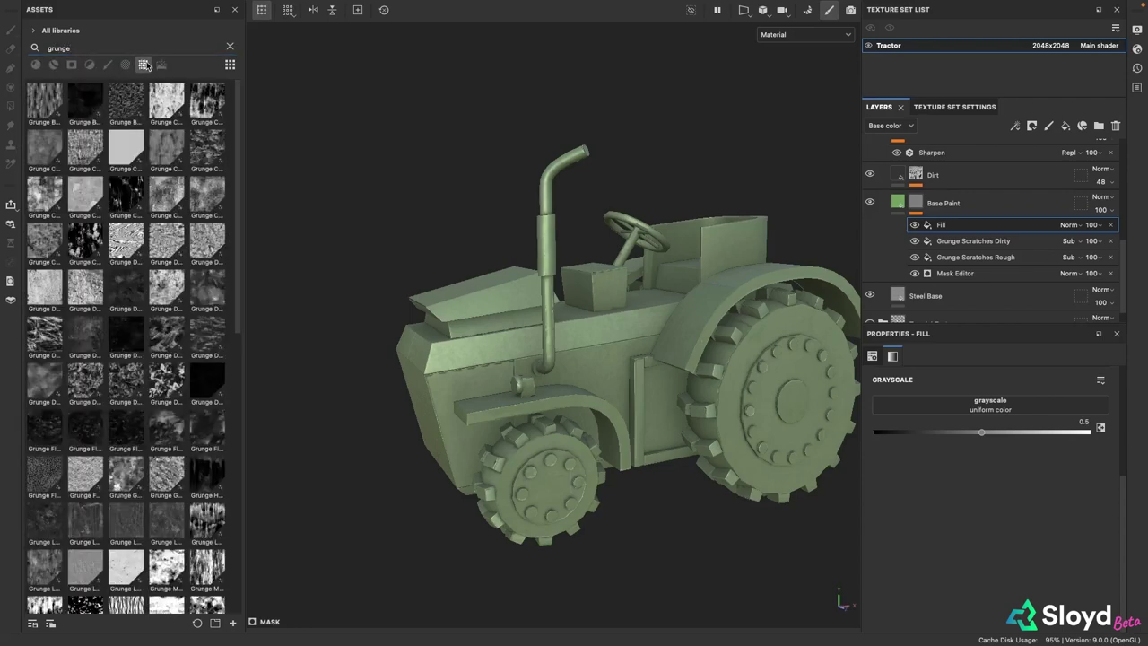
left_click(87, 49)
type("paint")
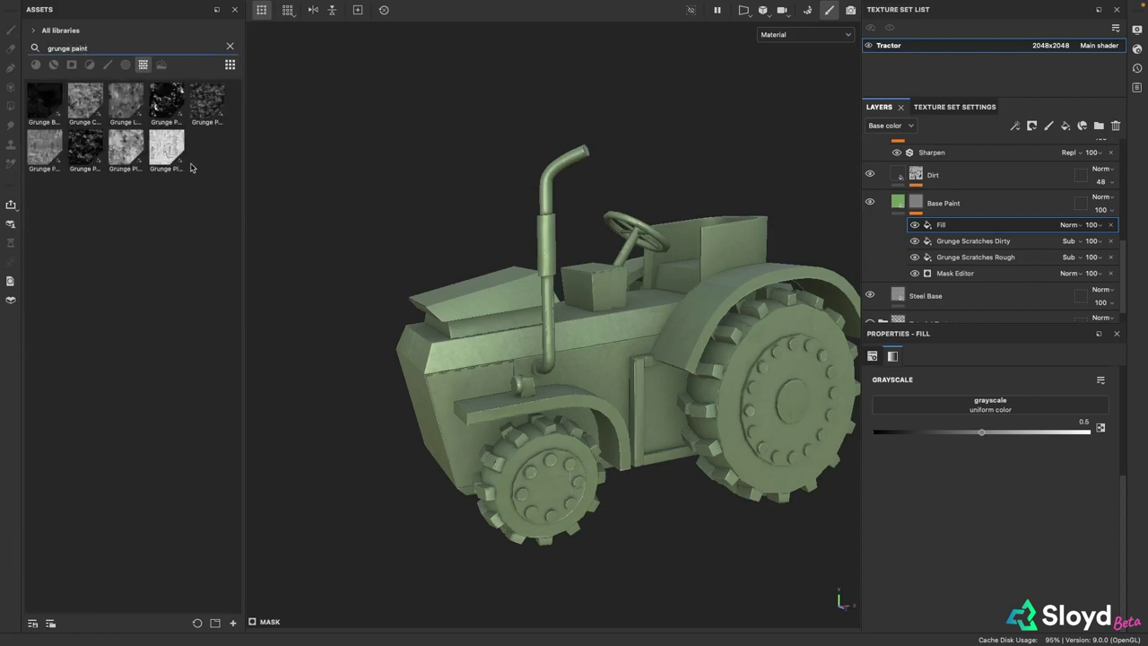
mouse_move(173, 111)
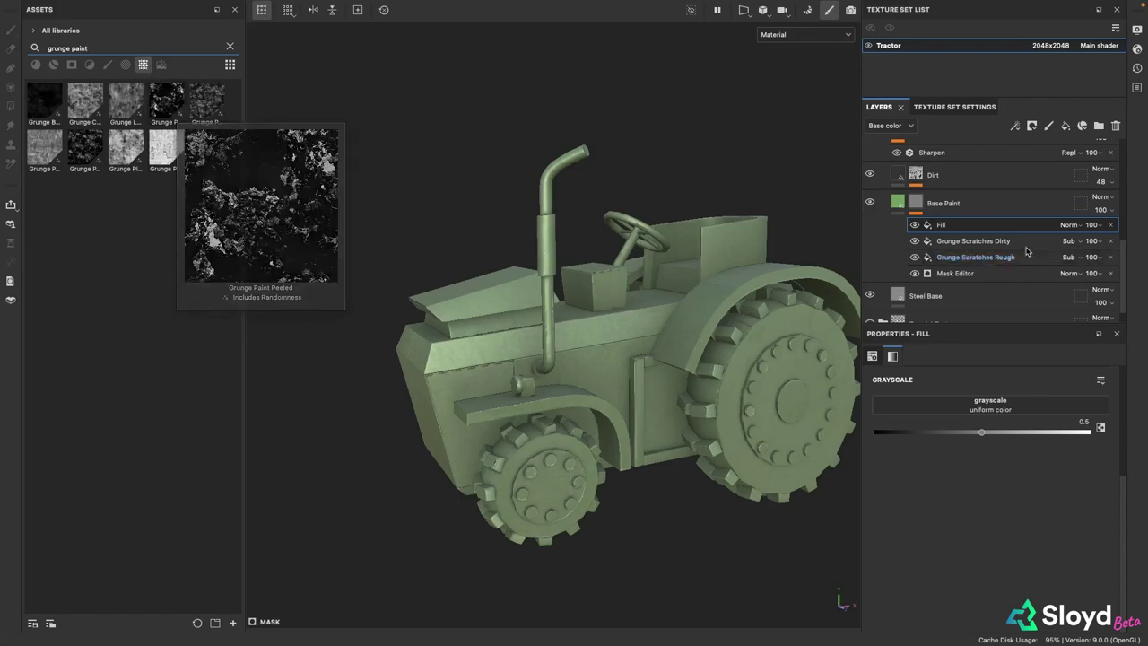
Delete the fill from Base Paint's mask and add one to its material content, using Grunge Paint Peeled in the color channel only
left_click(1110, 225)
left_click(898, 200)
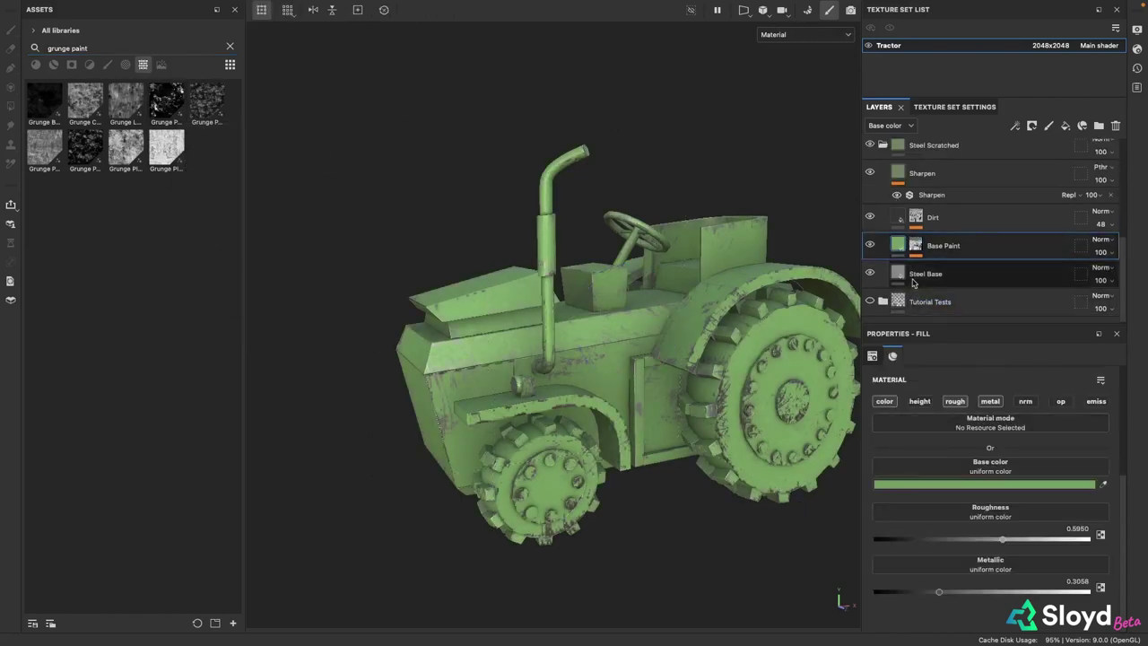
right_click(900, 243)
left_click(945, 546)
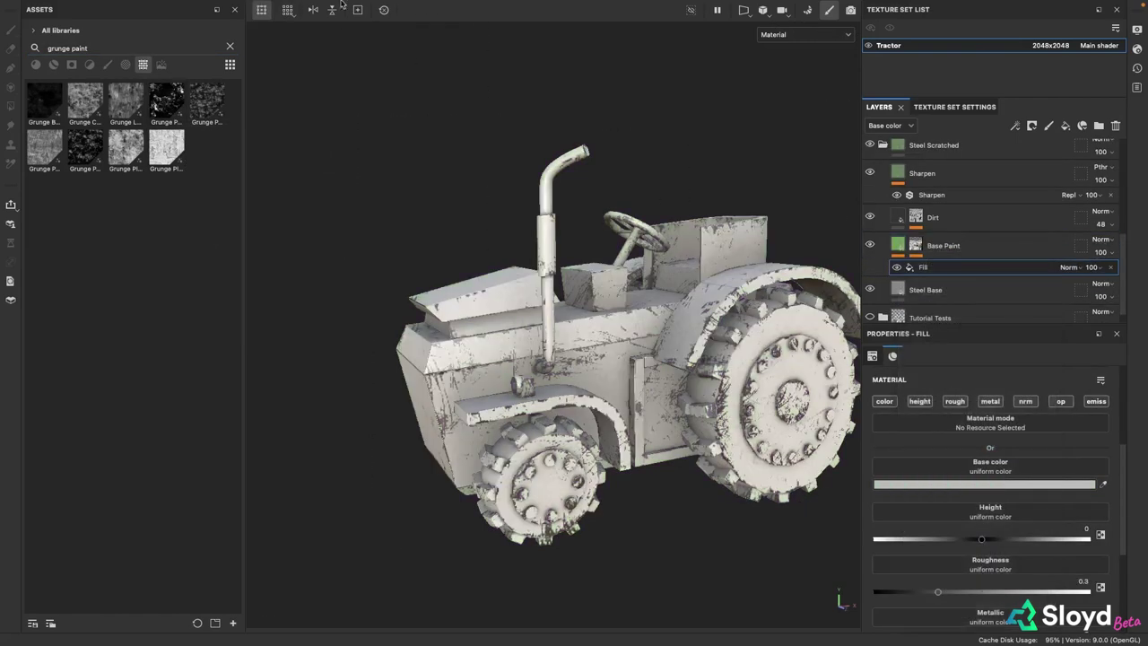
mouse_move(167, 104)
left_mouse_down()
mouse_move(834, 422)
mouse_move(994, 472)
left_mouse_up()
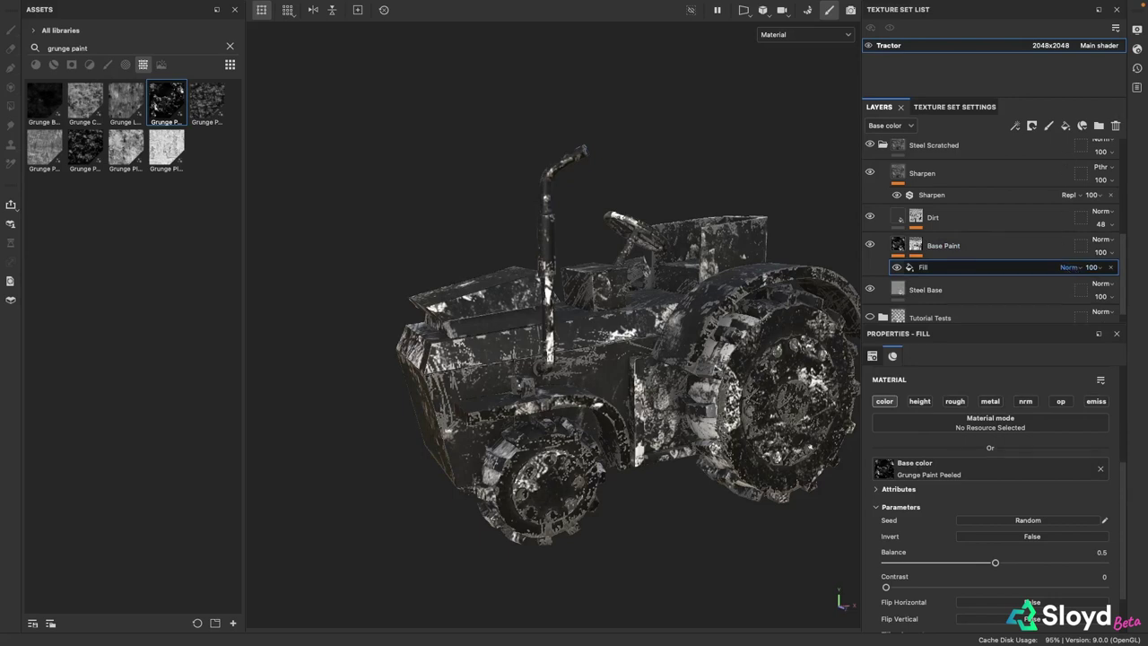
Set the Grunge Paint Peeled fill's blending mode to Overlay and its opacity to about 15
left_click(1069, 247)
scroll(956, 389, "down", 2)
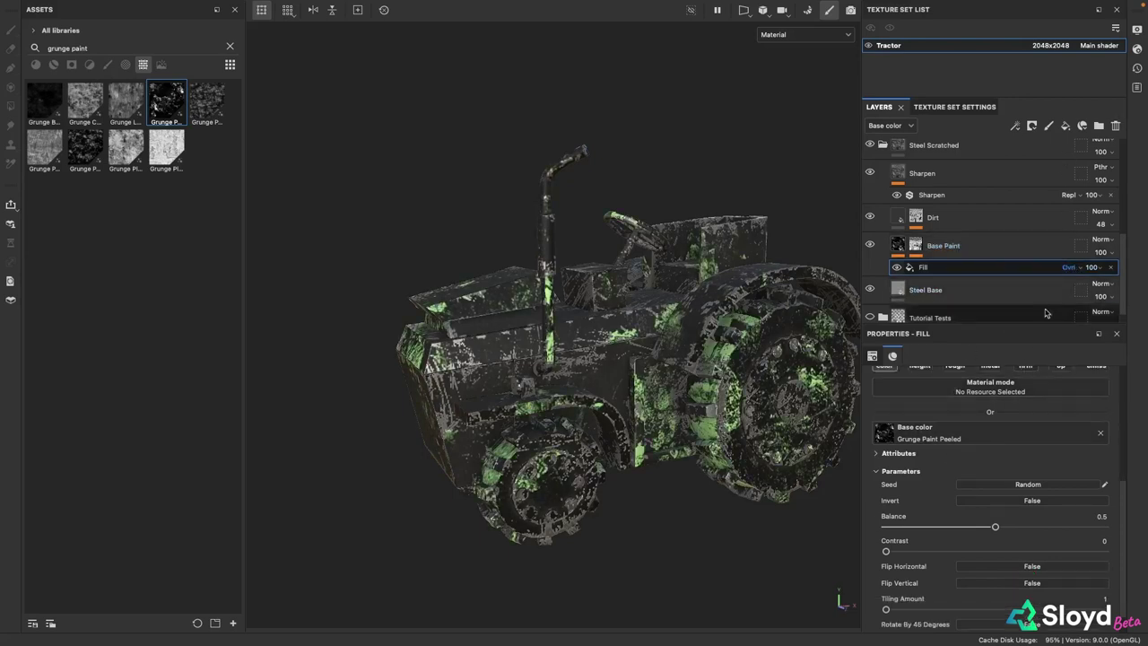
left_click(1092, 268)
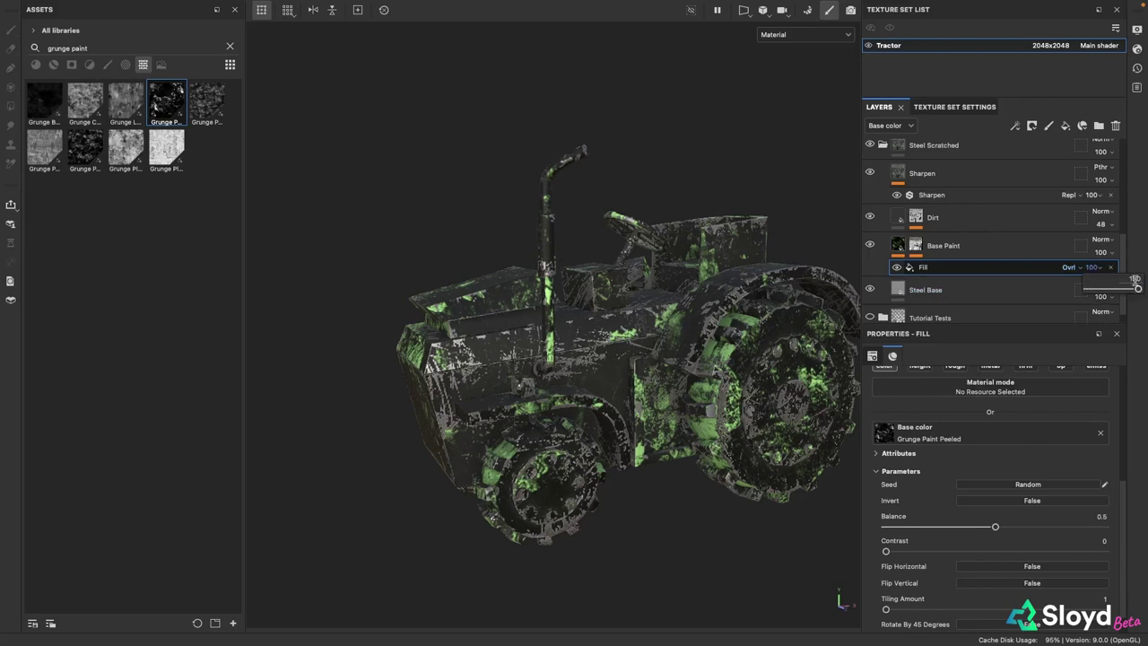
left_click_drag(1137, 288, 1096, 288)
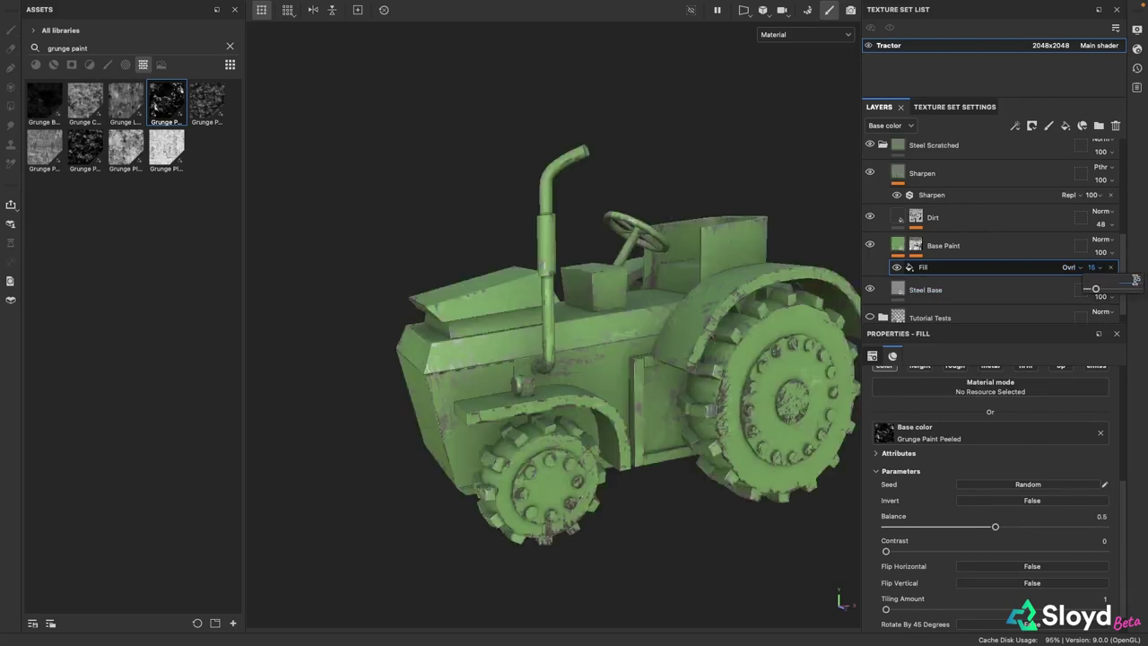
Set the Tiling Amount of the Grunge Paint Peeled texture to 10 and check the paint up close
left_click_drag(661, 359, 626, 351, "alt")
scroll(918, 468, "down", 1)
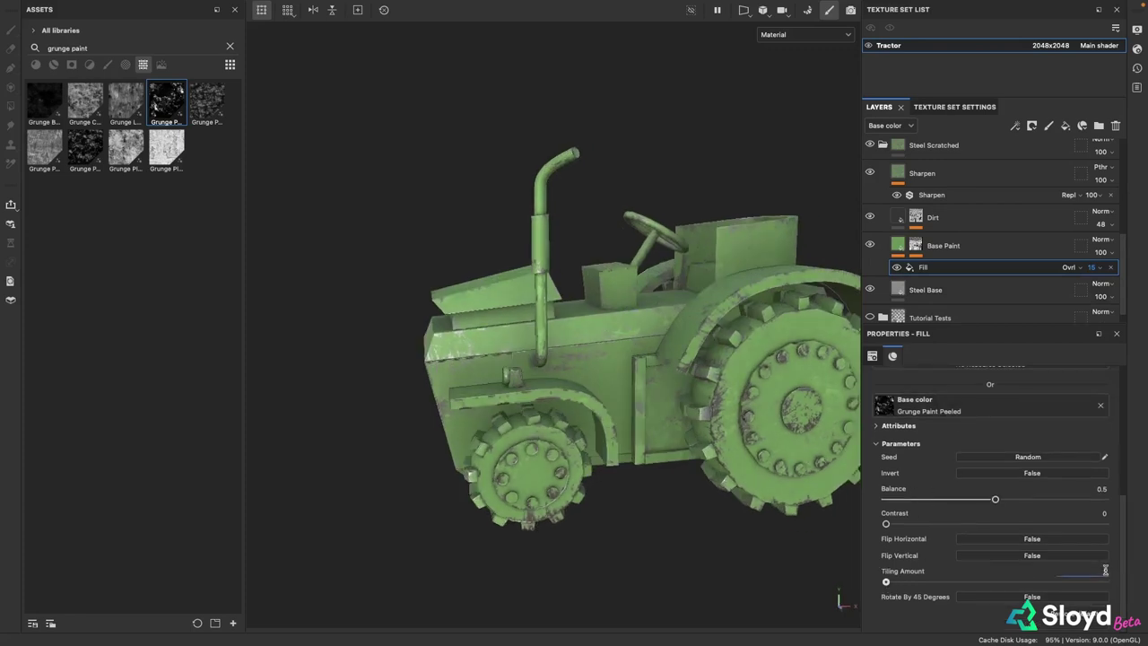
key("Return")
scroll(612, 387, "up", 5)
mouse_move(614, 388)
left_mouse_down("alt")
mouse_move(718, 384)
mouse_move(710, 402)
mouse_move(599, 387)
left_mouse_up("alt")
scroll(709, 401, "down", 3)
scroll(600, 386, "down", 2)
middle_click_drag(599, 387, 617, 357, "alt")
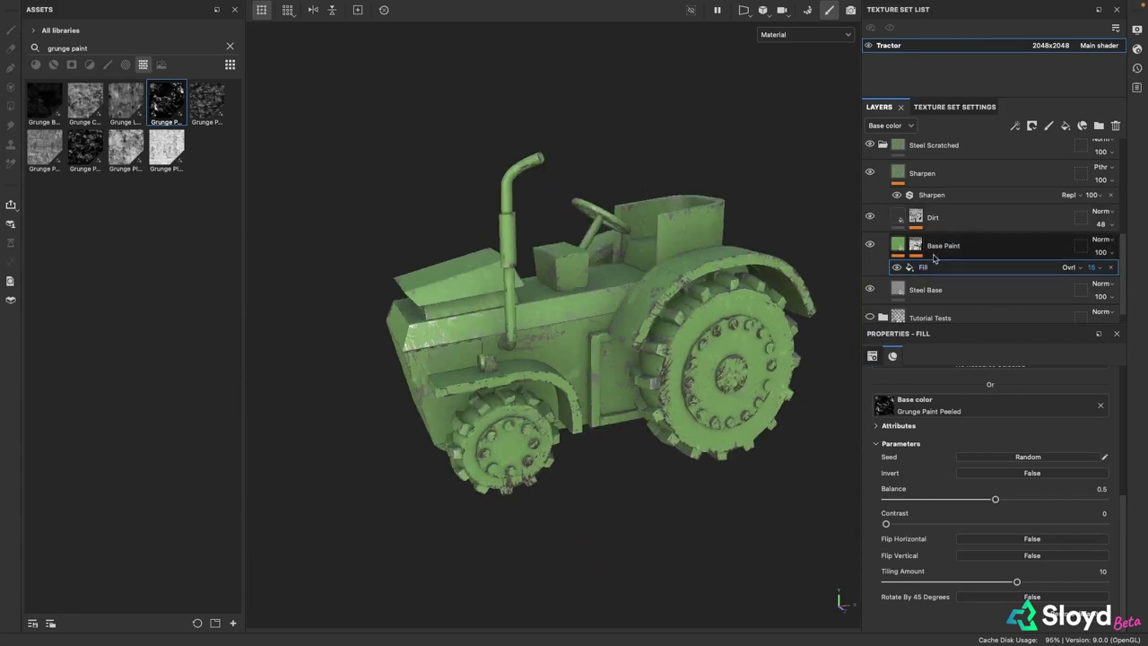
Move the Paint folder into the Steel Scratched folder directly above Base Paint and expand it
scroll(959, 224, "up", 3)
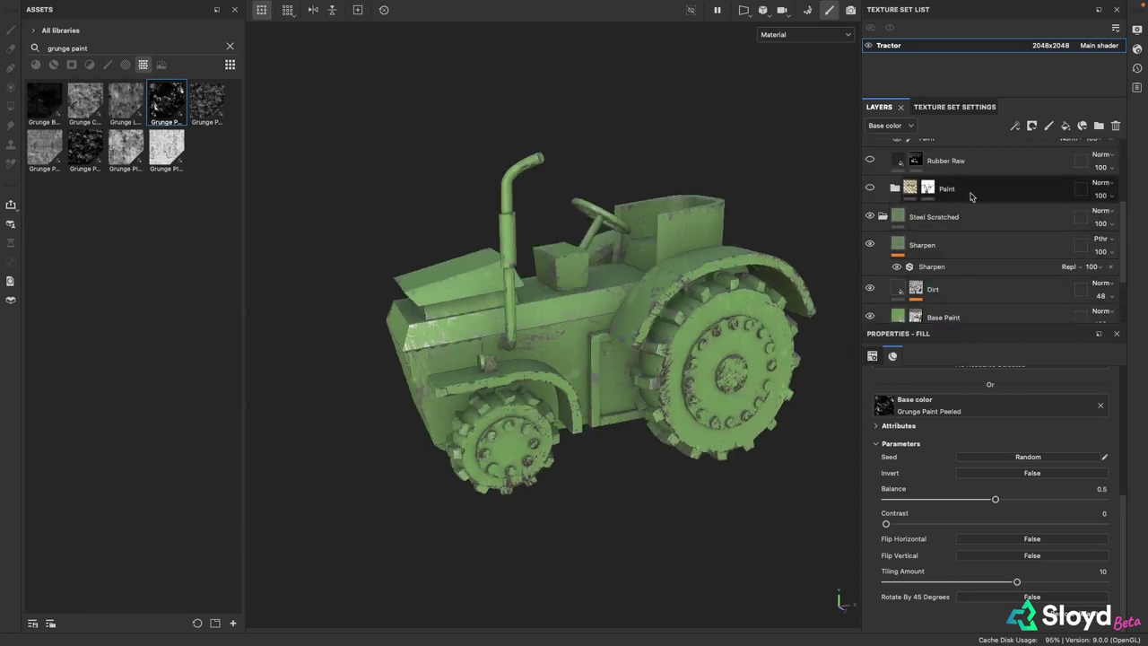
mouse_move(971, 197)
left_mouse_down()
mouse_move(947, 235)
mouse_move(897, 221)
left_mouse_up()
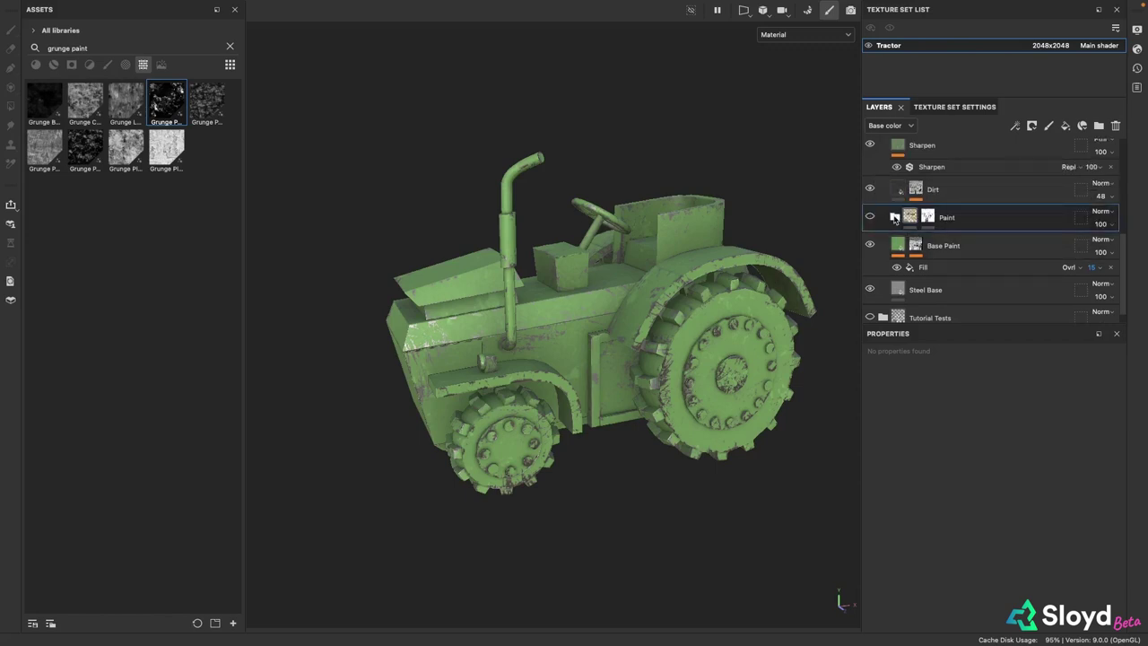
left_click(894, 219)
Move the Base Paint layer into the Paint folder below Yellow Paint, make the folder visible and collapse it
scroll(942, 224, "down", 3)
left_click(949, 230)
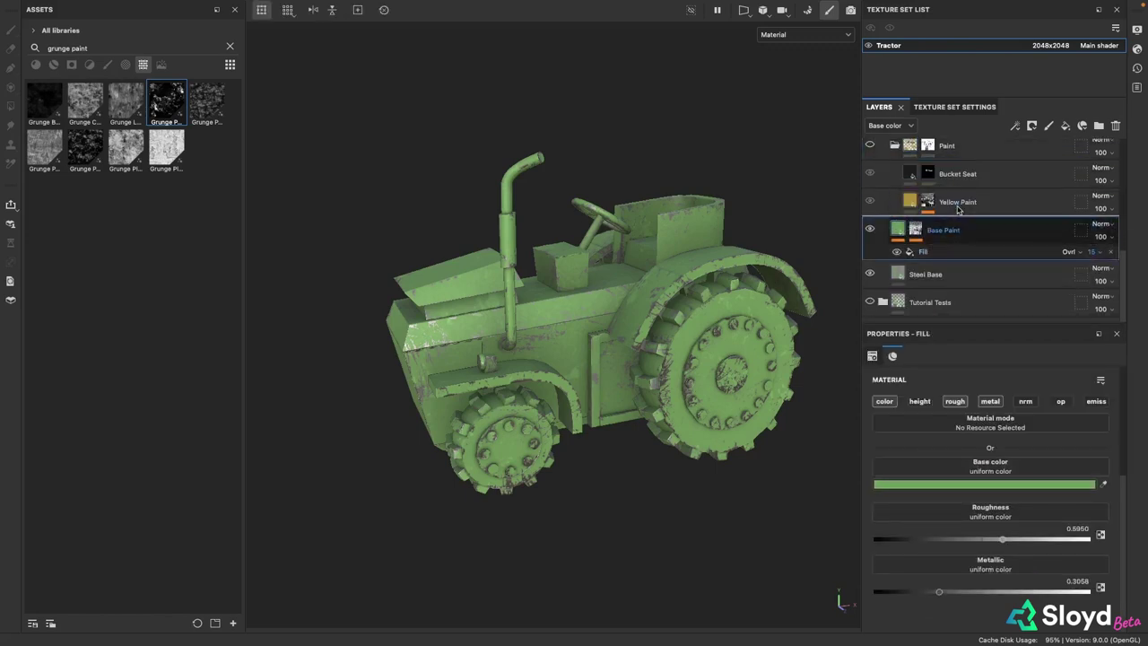
left_click_drag(958, 210, 956, 211)
left_click(871, 161)
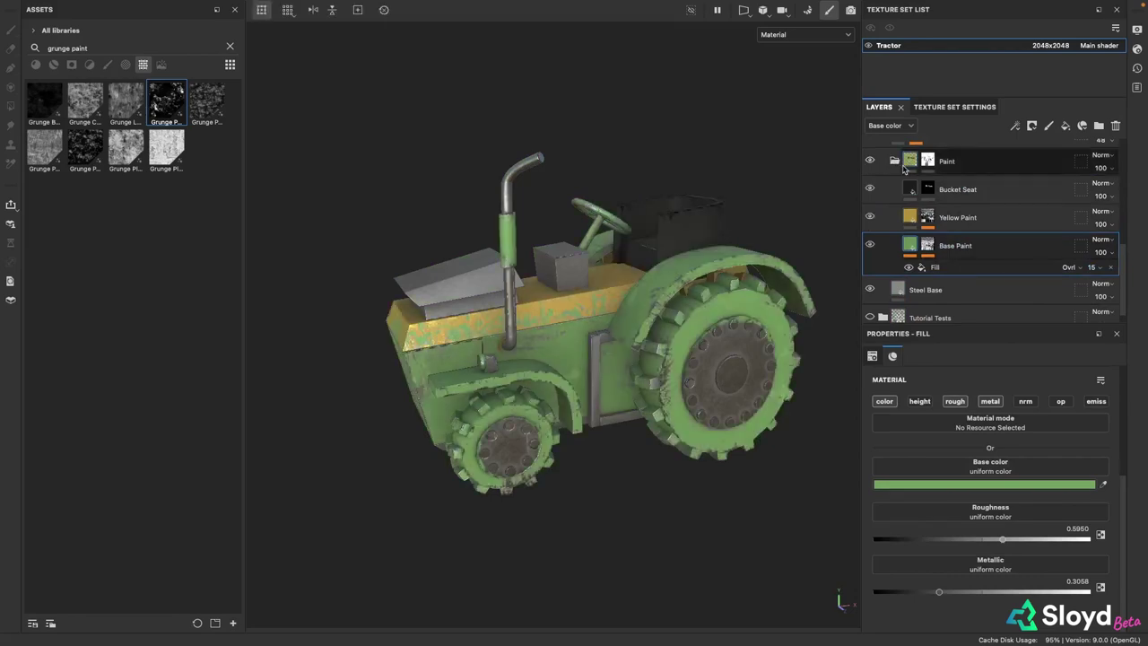
left_click(894, 161)
Inspect the two-color paint, collapse the Steel Scratched folder and make the Rubber Raw layer visible
scroll(738, 394, "up", 3)
mouse_move(708, 348)
left_mouse_down("alt")
mouse_move(657, 332)
mouse_move(406, 340)
mouse_move(410, 418)
mouse_move(392, 411)
left_mouse_up("alt")
middle_click_drag(698, 242, 387, 434, "alt")
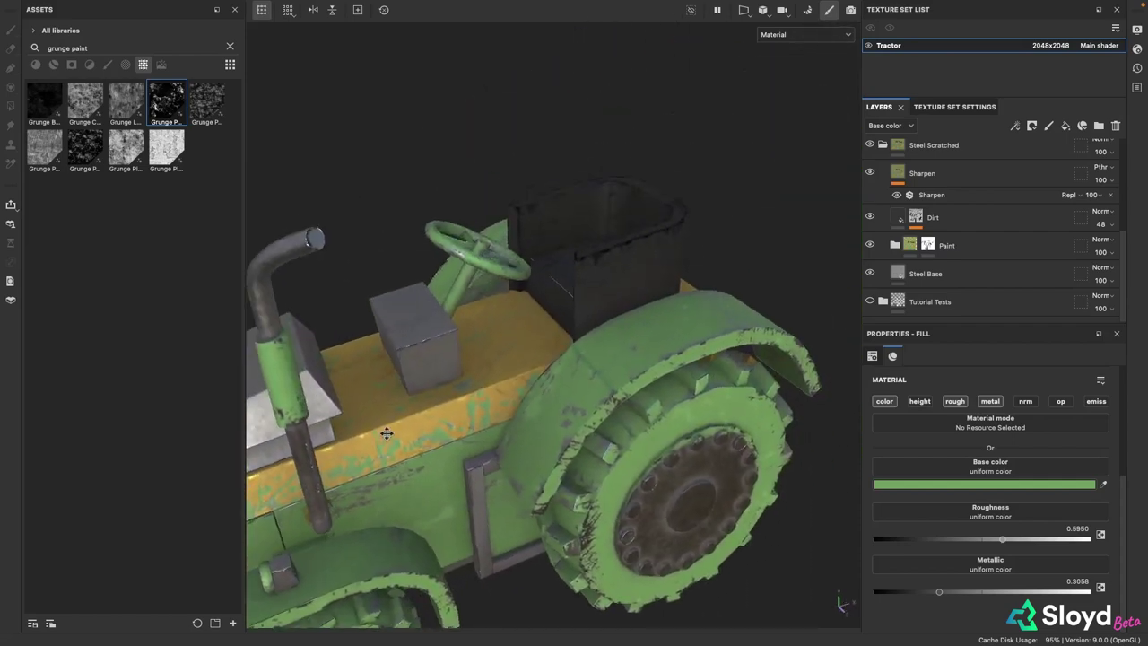
left_click_drag(592, 314, 737, 353, "alt")
scroll(569, 341, "down", 3)
left_click(883, 146)
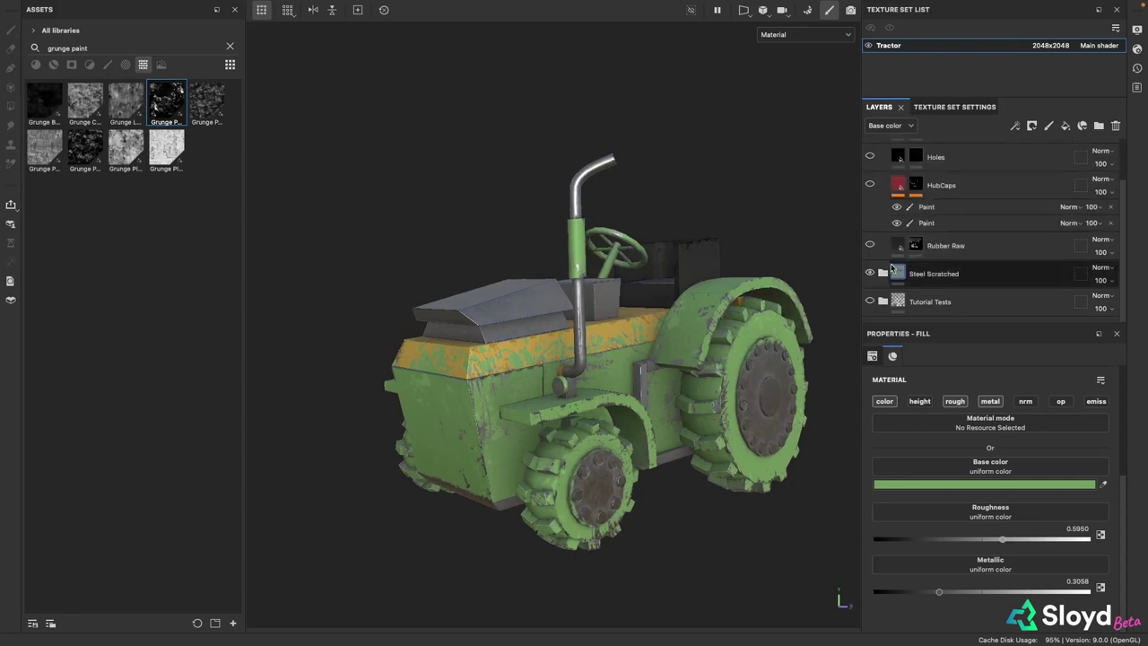
left_click(870, 245)
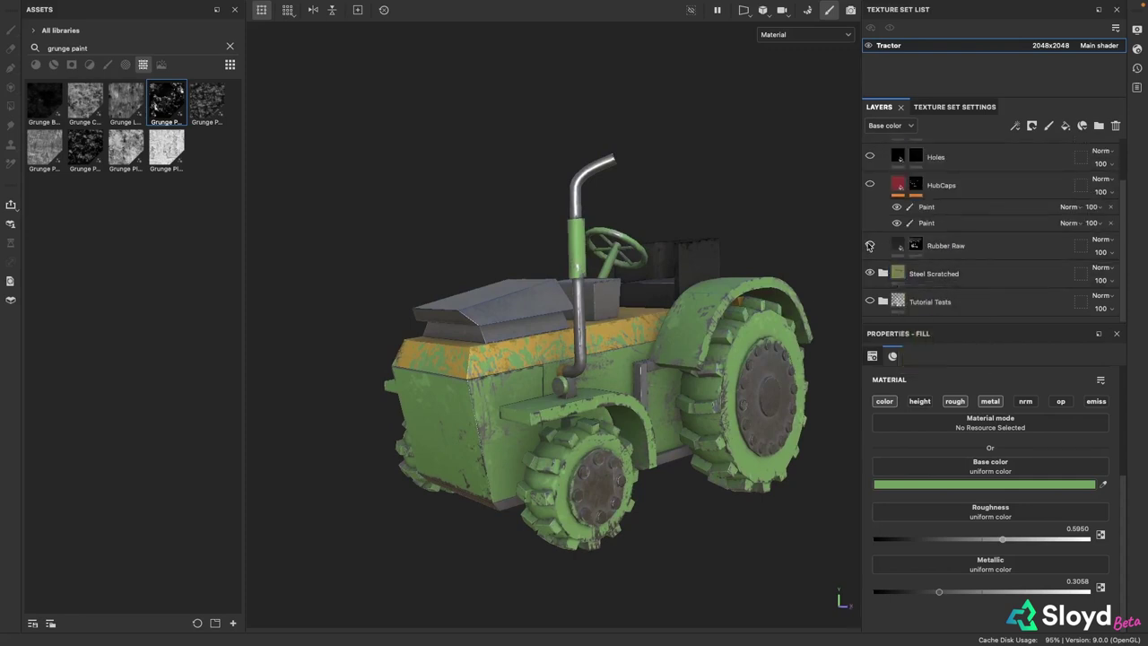
Examine the rubber tires and their treads on the tractor from several angles
scroll(671, 405, "up", 3)
left_click_drag(671, 406, 677, 330, "alt")
left_click_drag(506, 330, 725, 216, "alt")
middle_click_drag(726, 217, 394, 296, "alt")
left_click_drag(691, 260, 712, 277, "alt")
scroll(712, 276, "down", 4)
left_click_drag(552, 310, 658, 306, "alt")
middle_click_drag(579, 285, 673, 351, "alt")
scroll(673, 350, "up", 2)
scroll(673, 351, "up", 3)
Add a fill layer above Rubber Raw and leave only its color and height channels enabled
left_click(974, 248)
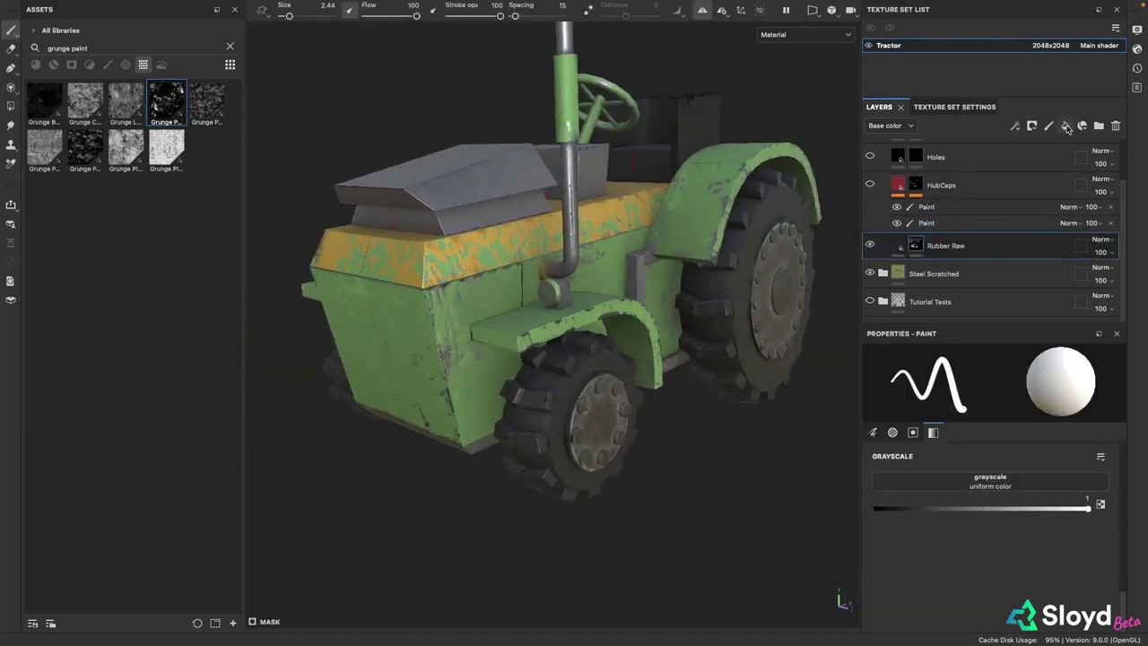
left_click(1067, 127)
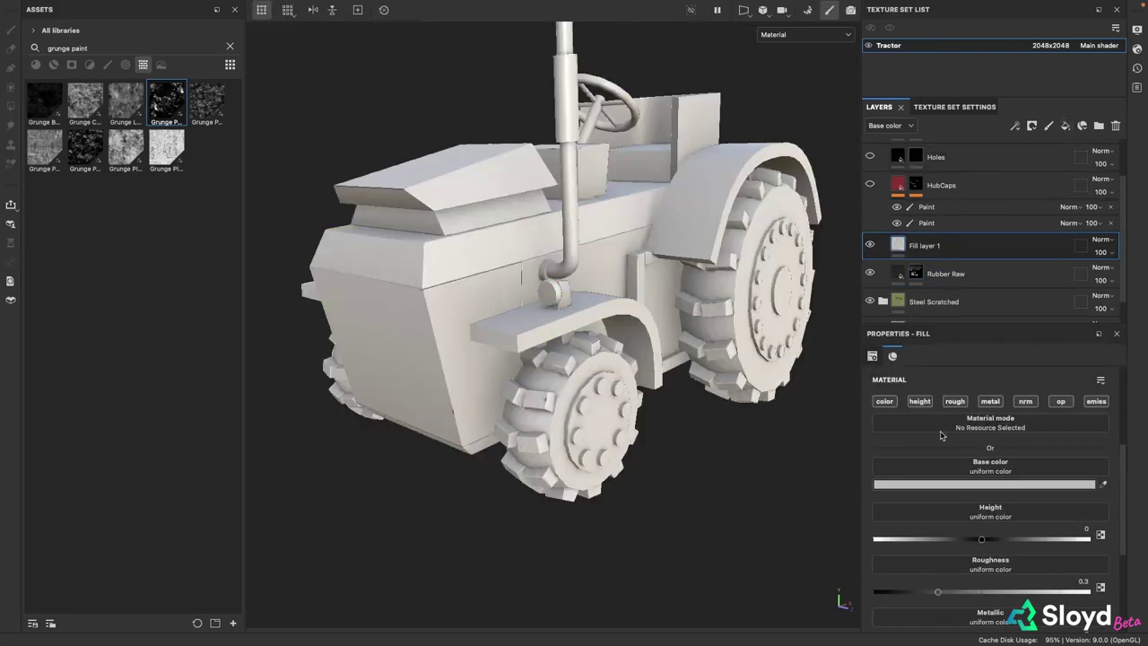
left_click(885, 401)
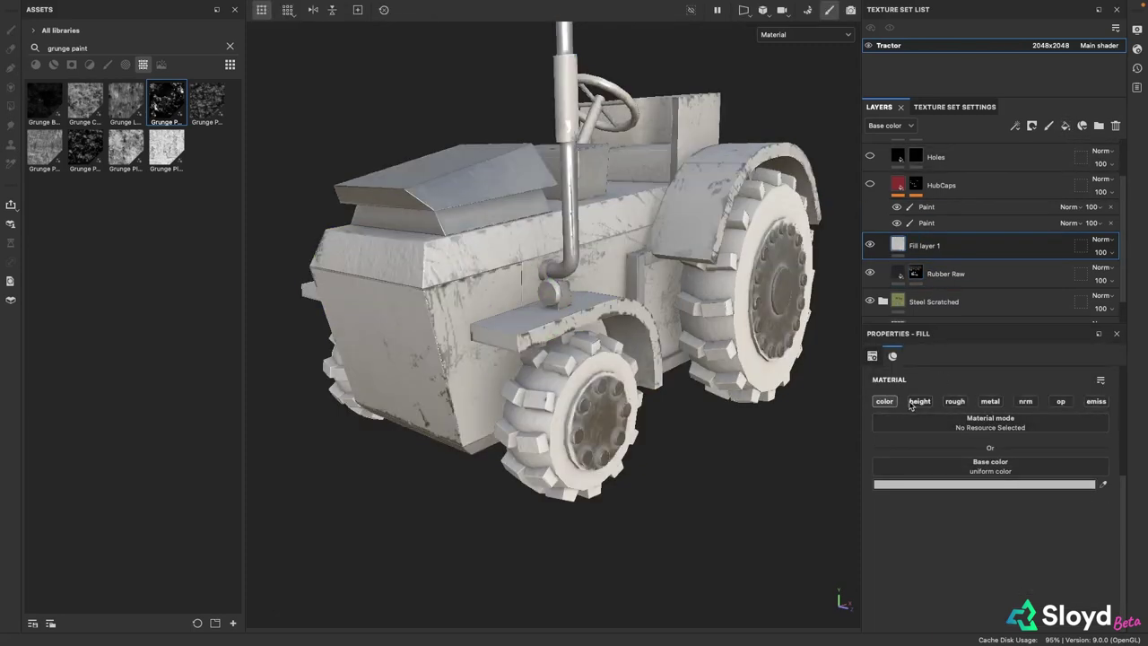
left_click(919, 401)
Set the new fill layer's base color to a dark brown and its height to -0.3
left_click(1001, 485)
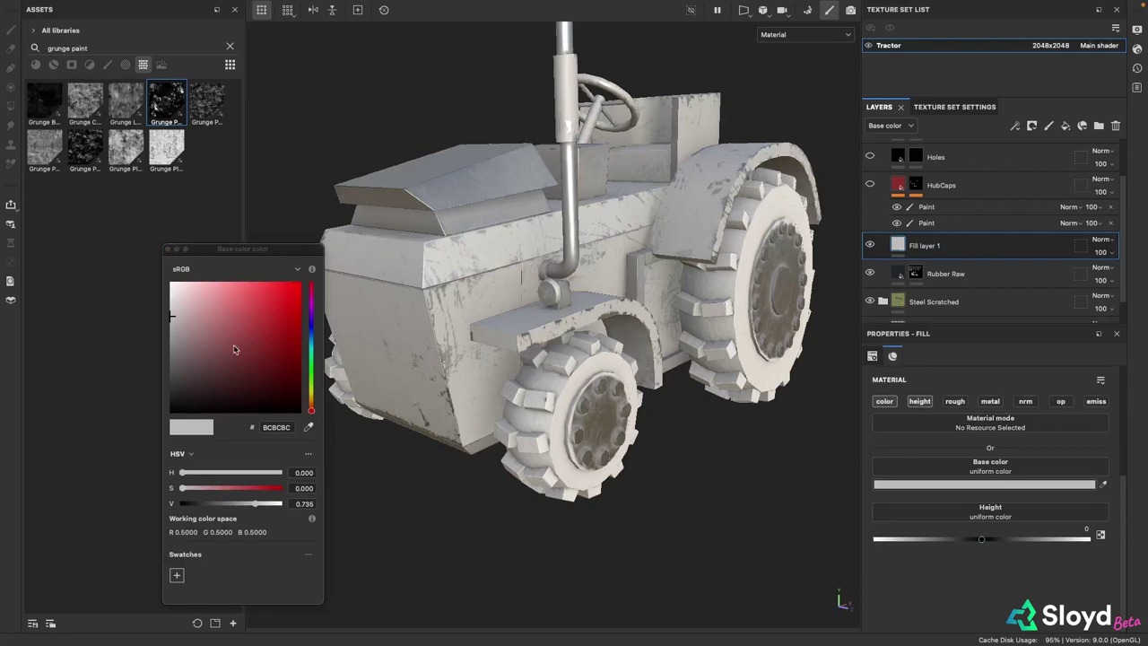
left_click_drag(234, 349, 221, 380)
left_click(312, 406)
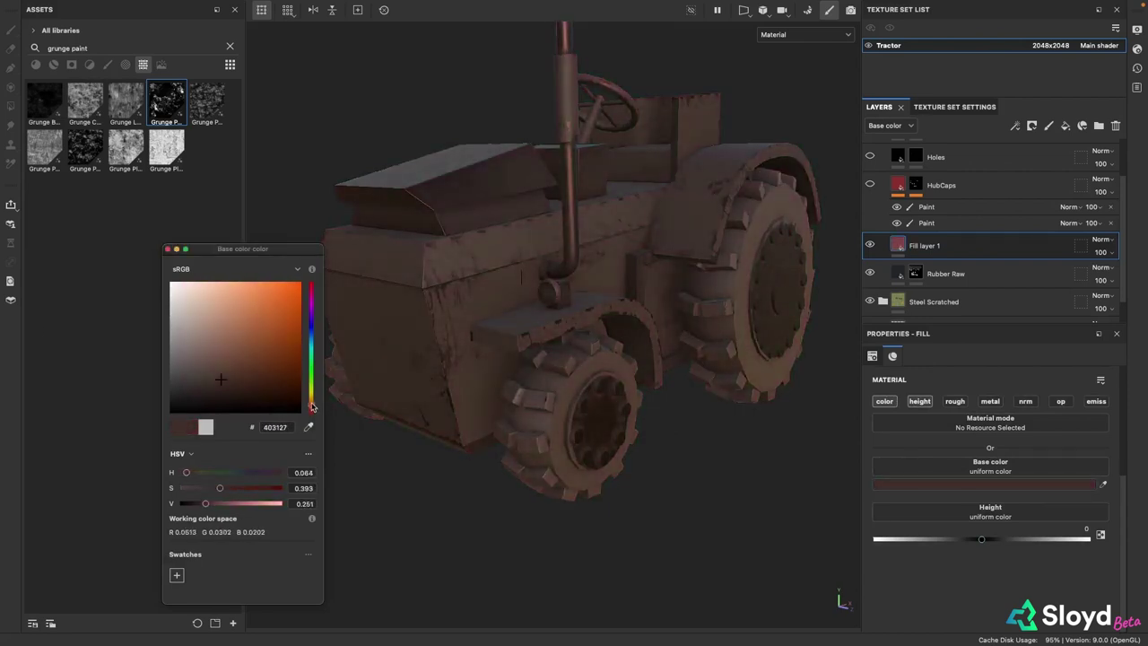
left_click_drag(312, 404, 312, 402)
left_click_drag(220, 386, 230, 390)
left_click(166, 249)
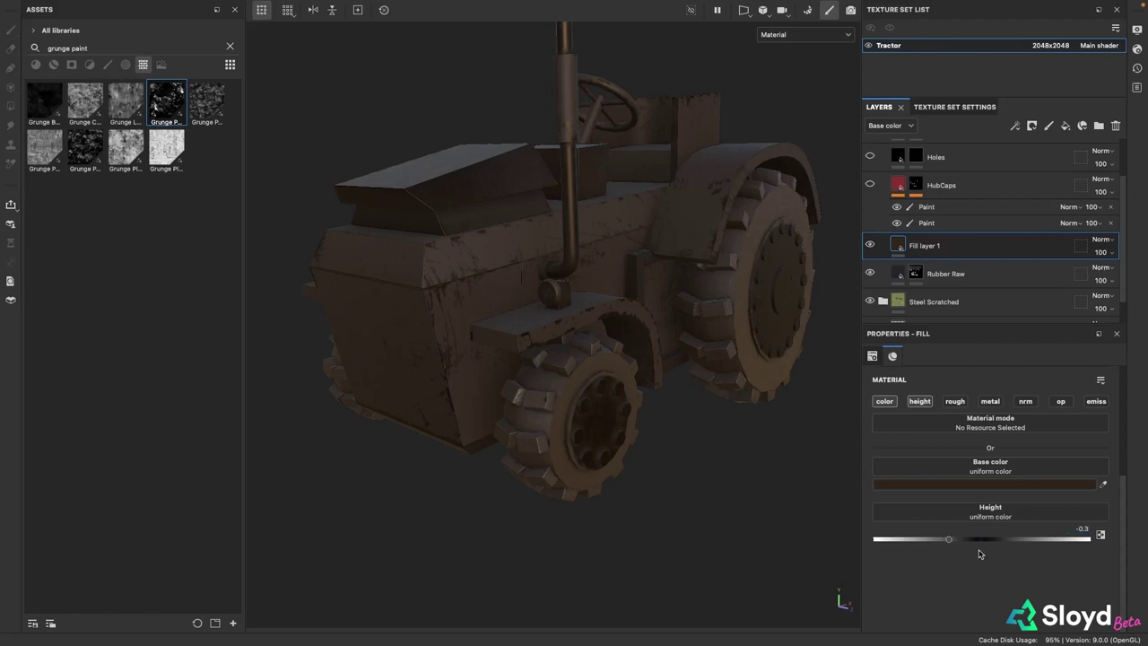
Rename the brown fill layer to Treads and give it a black mask
double_click(926, 246)
type("Treads")
key("Return")
right_click(928, 246)
left_click(973, 22)
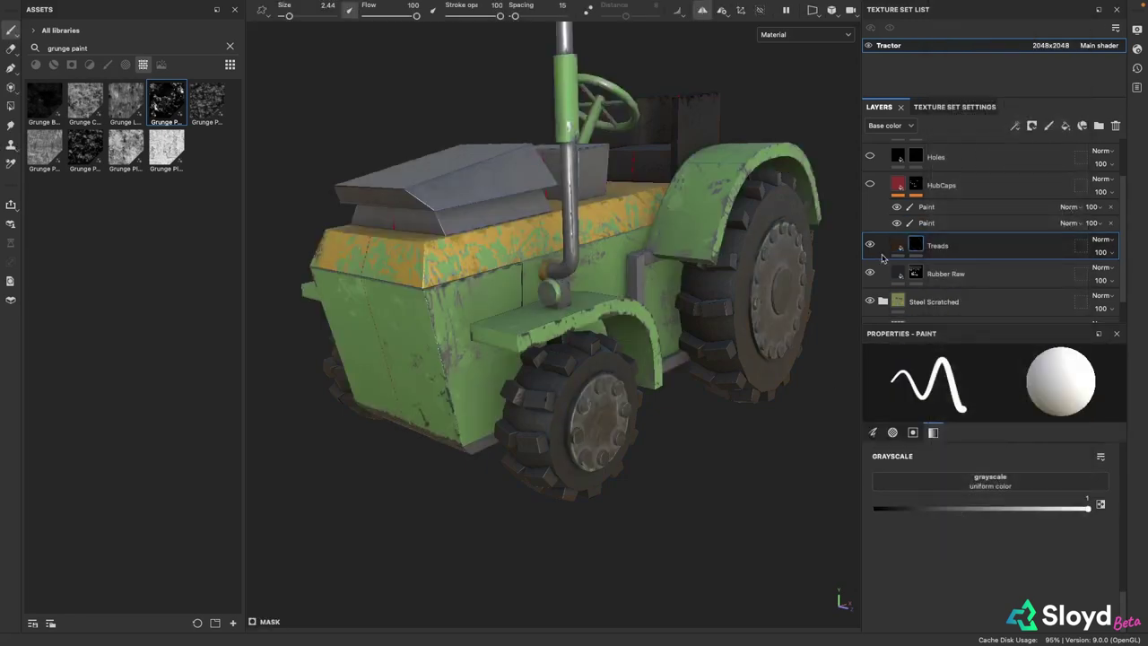
Add a fill to the Treads mask and search the texture assets for "gradi"
right_click(921, 248)
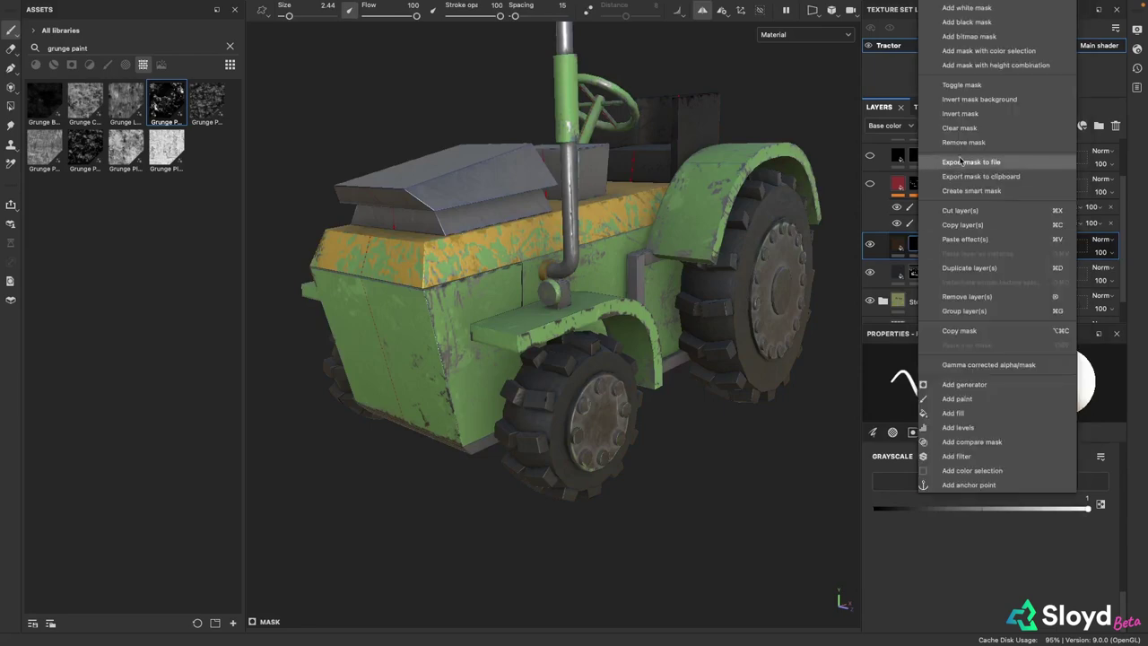
left_click(976, 414)
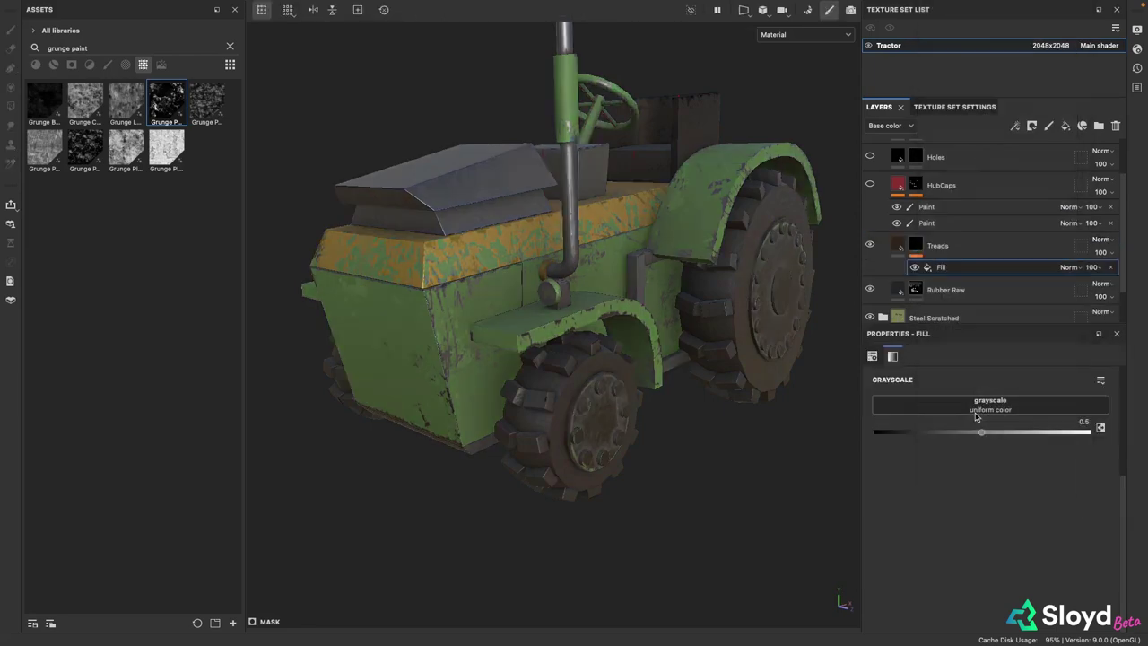
left_click(230, 47)
left_click(156, 47)
type("gradi")
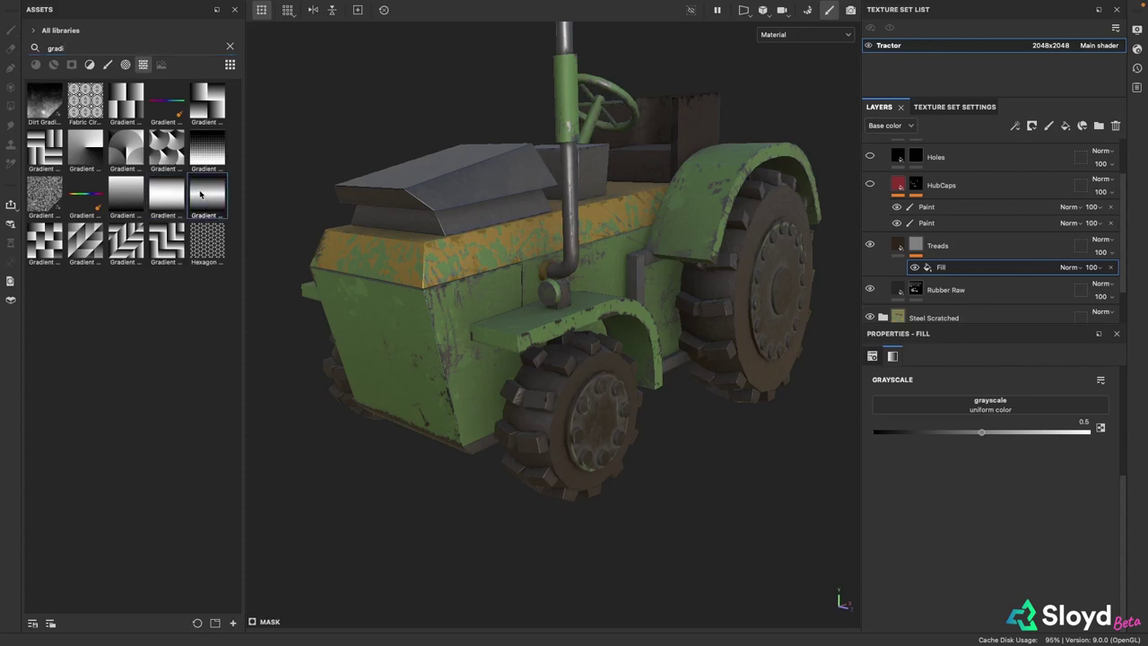
Use Gradient Linear 3 as the mask fill's grayscale, set its Tiling to 48 and view the stripes from the tractor's side
mouse_move(200, 195)
left_mouse_down()
mouse_move(592, 296)
mouse_move(990, 420)
mouse_move(987, 408)
left_mouse_up()
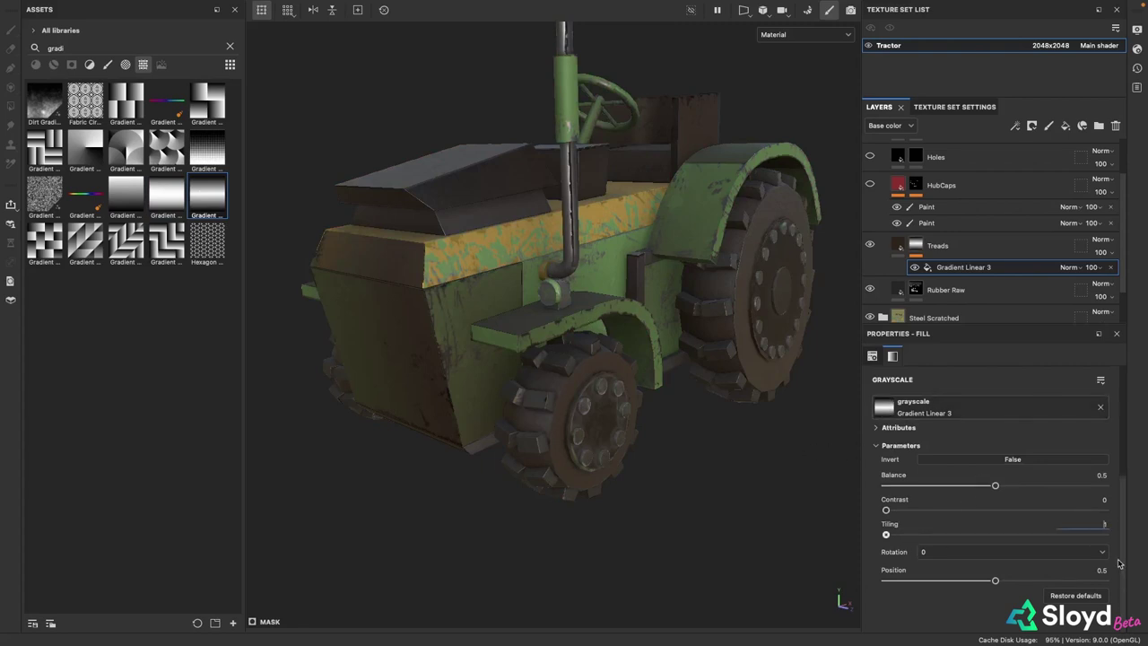
key("Return")
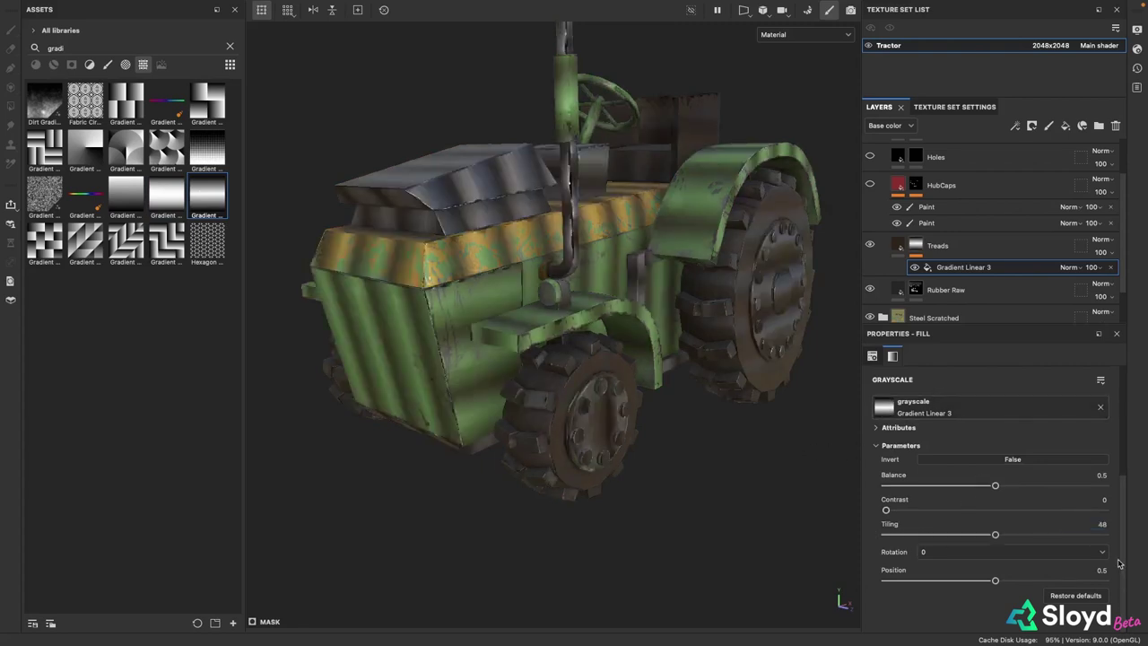
left_click_drag(706, 350, 643, 379, "alt")
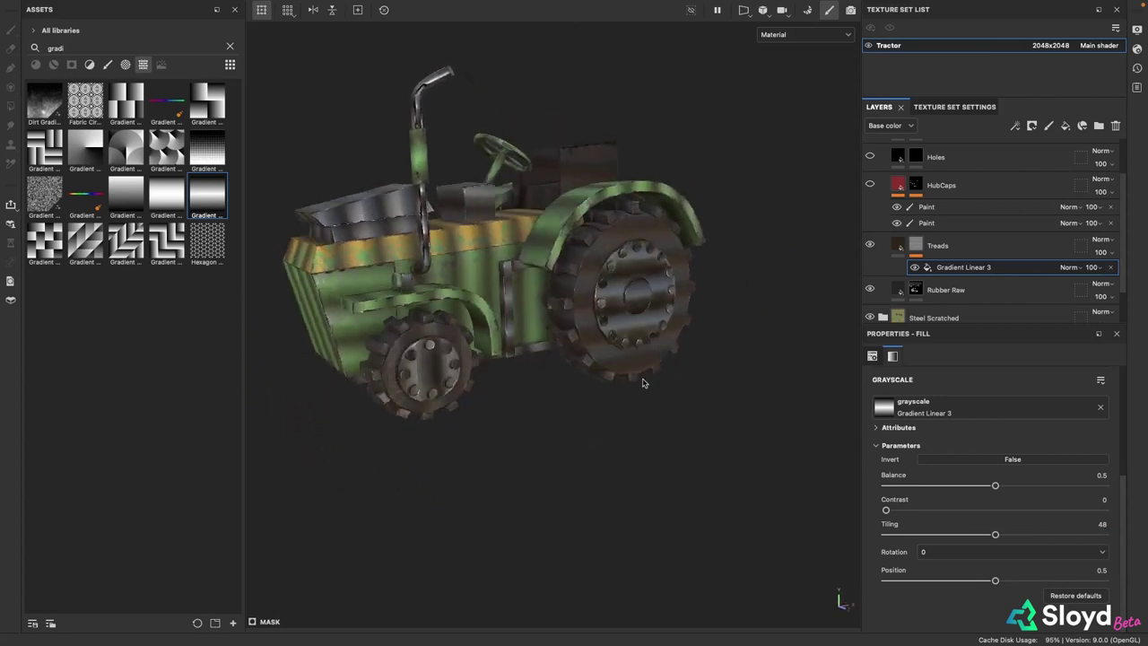
Switch the Treads mask's gradient fill from UV to Cylindrical projection
scroll(941, 488, "up", 5)
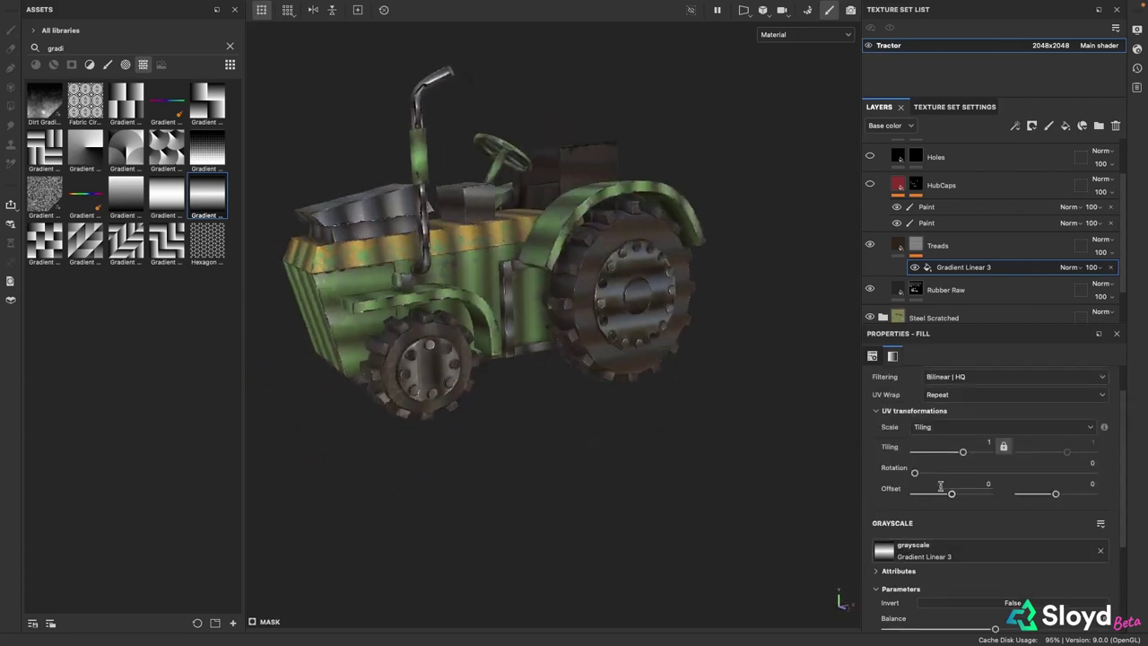
left_click(969, 395)
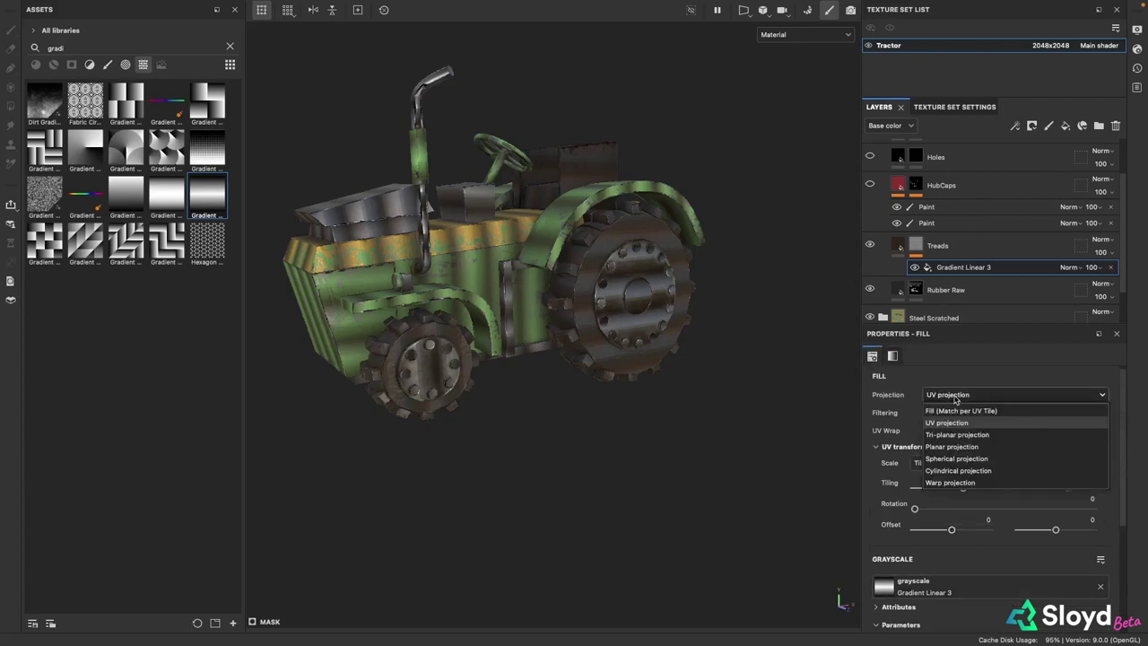
left_click(958, 470)
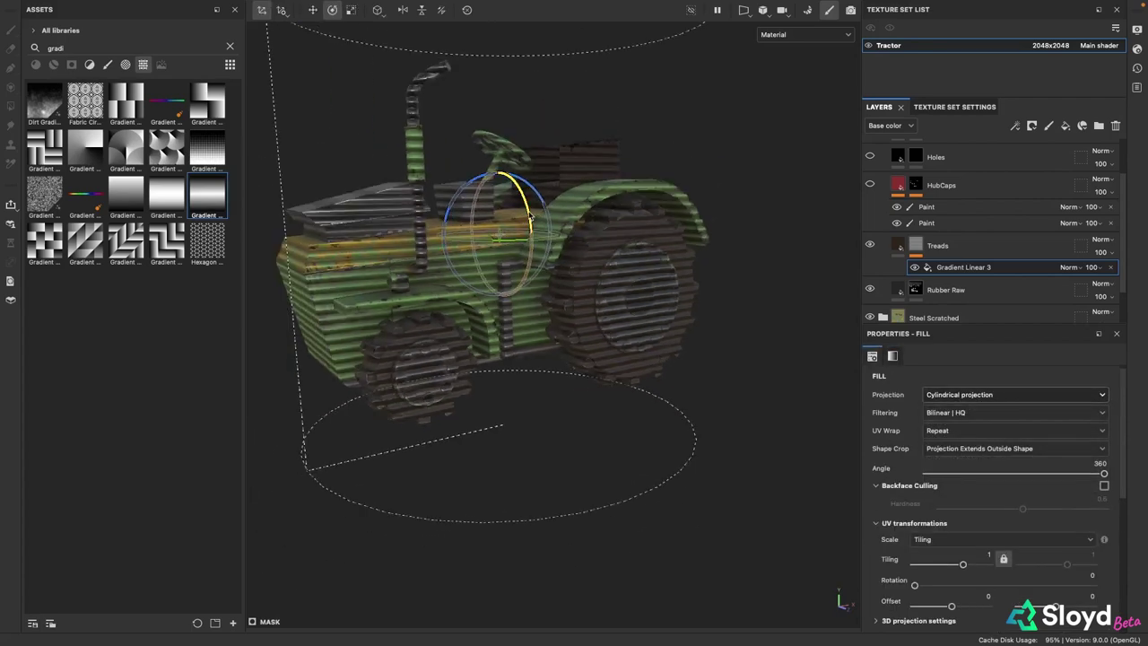
Rotate the projection cylinder to run along the rear axle and position it over the large rear wheel
left_click_drag(529, 218, 491, 144)
left_click_drag(718, 511, 623, 425, "alt")
key("w")
left_click_drag(469, 177, 530, 256)
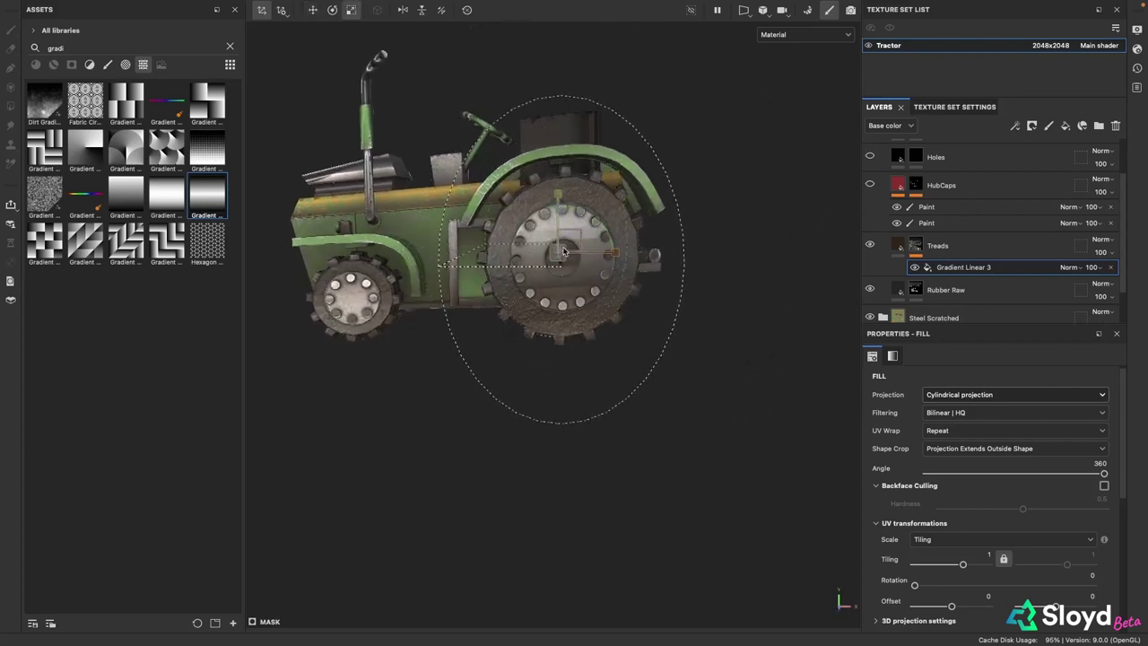
mouse_move(547, 436)
left_mouse_down("alt")
mouse_move(530, 390)
mouse_move(622, 397)
mouse_move(554, 339)
mouse_move(636, 323)
mouse_move(610, 356)
mouse_move(667, 418)
left_mouse_up("alt")
scroll(554, 339, "up", 3)
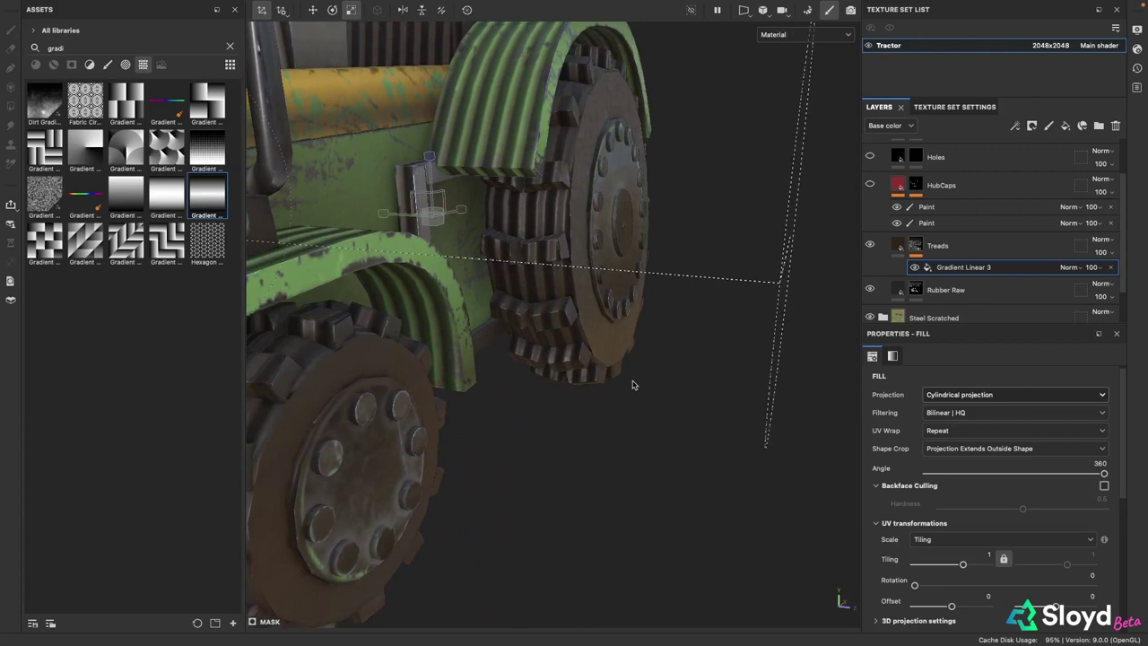
Set the gradient's Balance to 0.4, keep its Tiling at 48, and inspect the stripes on the tires
scroll(955, 432, "down", 8)
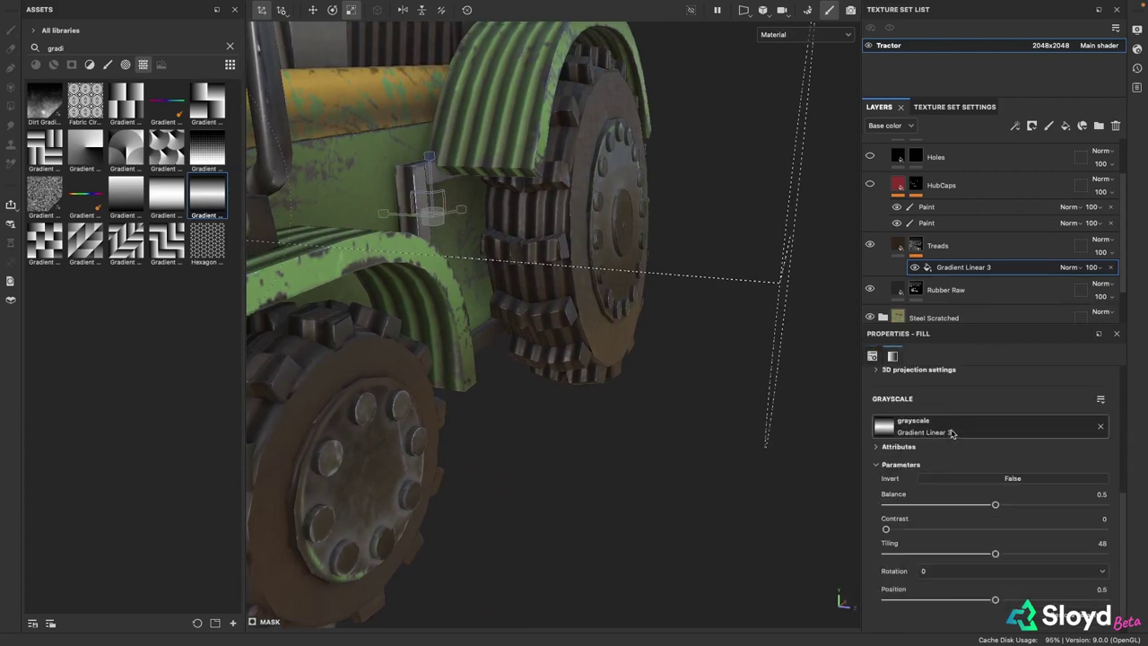
mouse_move(991, 488)
left_mouse_down()
mouse_move(958, 489)
mouse_move(977, 489)
left_mouse_up()
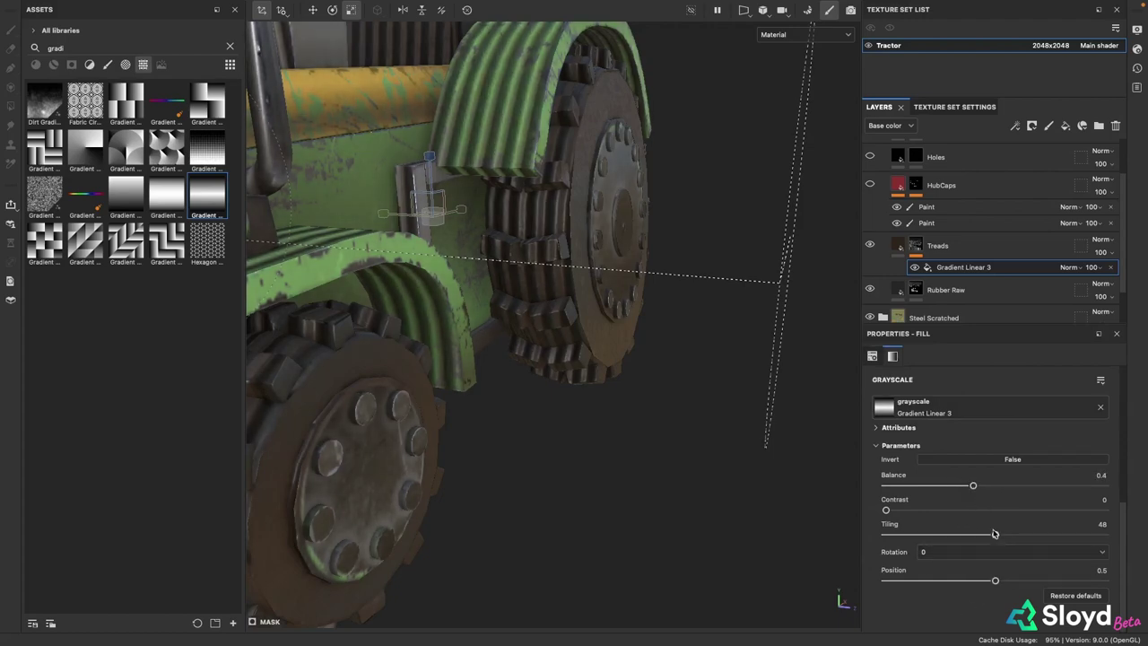
mouse_move(994, 535)
left_mouse_down()
mouse_move(1014, 535)
mouse_move(994, 535)
left_mouse_up()
scroll(591, 344, "down", 5)
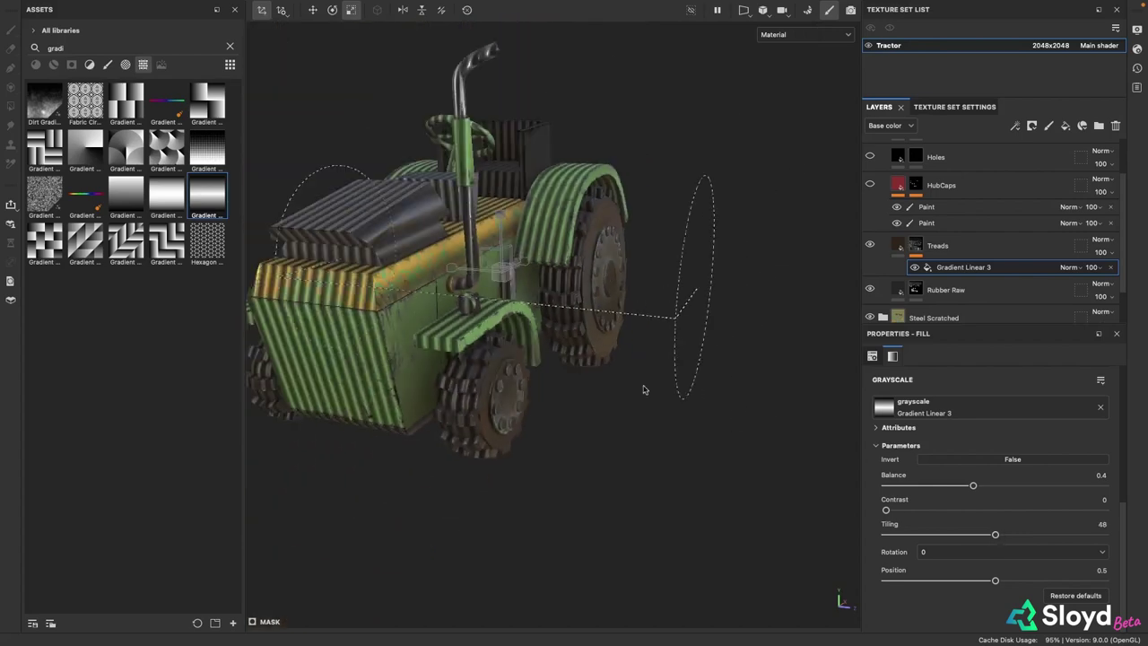
left_click_drag(672, 407, 547, 391, "alt")
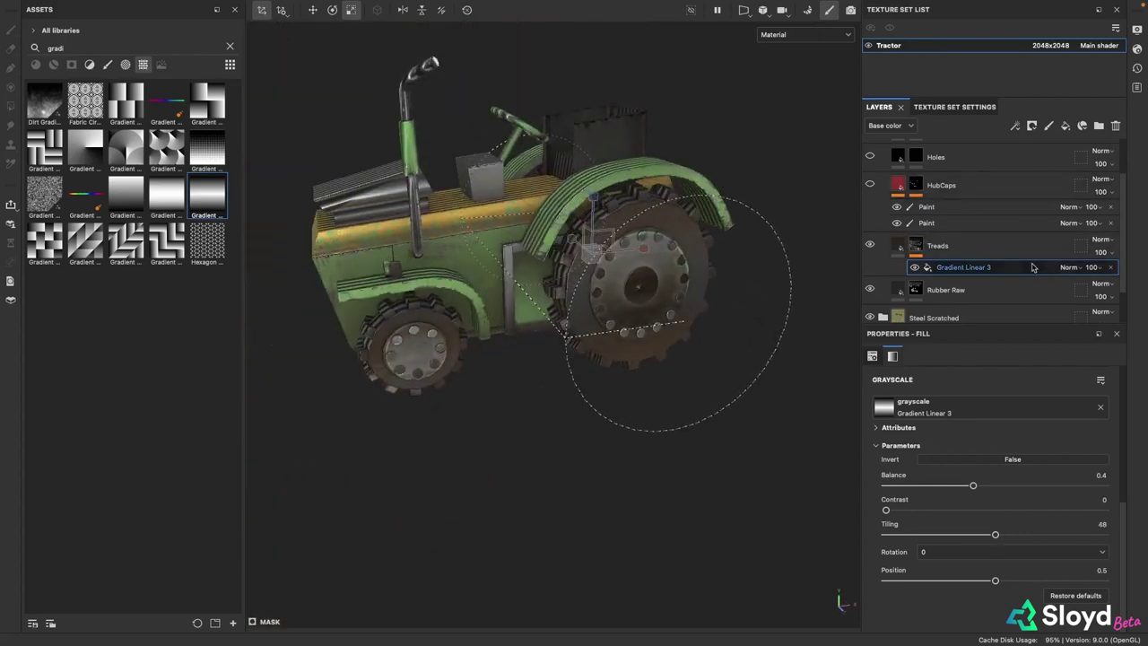
Add a Paint effect to the Treads layer's mask above the gradient fill
left_click(981, 246)
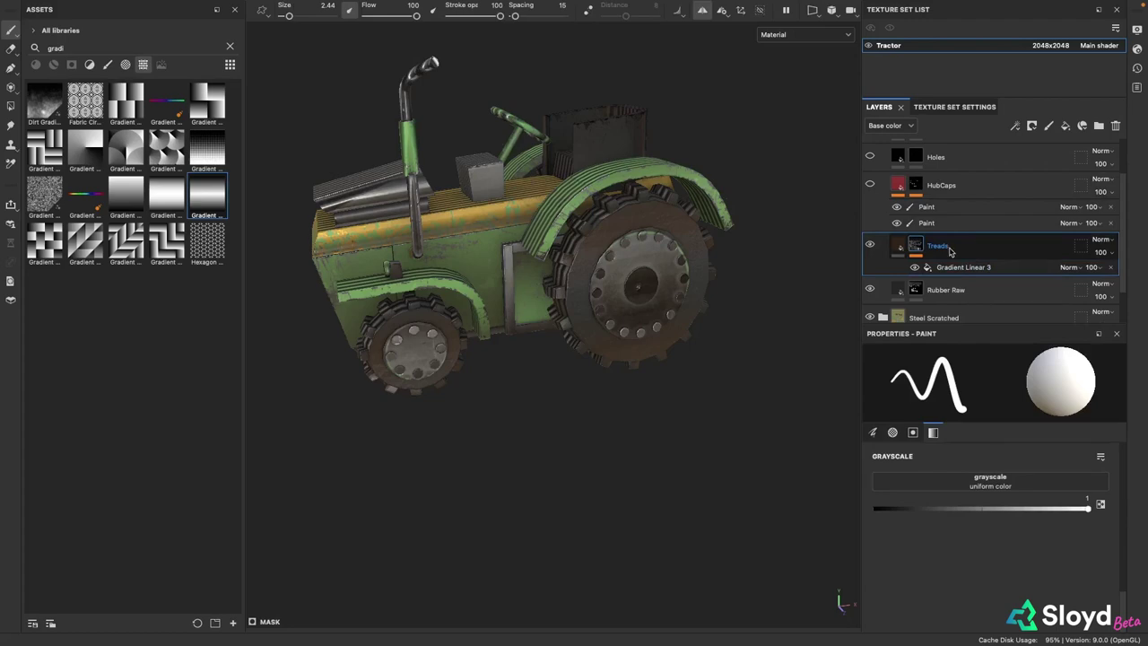
scroll(677, 325, "up", 3)
left_click_drag(678, 325, 655, 279, "alt")
middle_click_drag(655, 279, 808, 301, "alt")
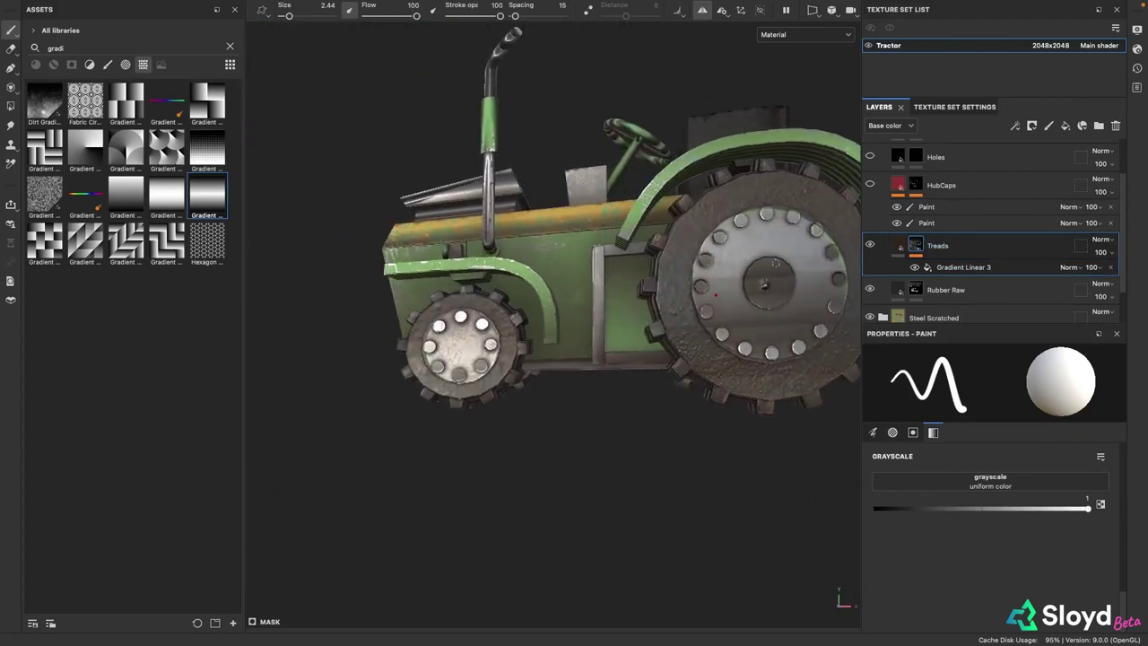
right_click(914, 245)
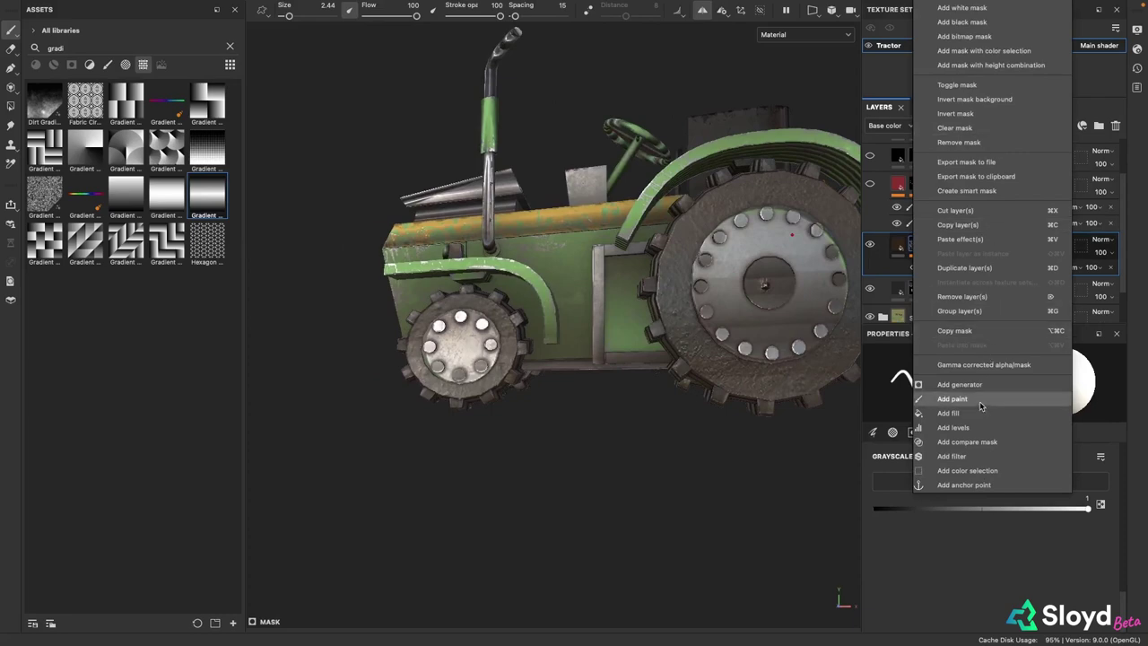
left_click(953, 400)
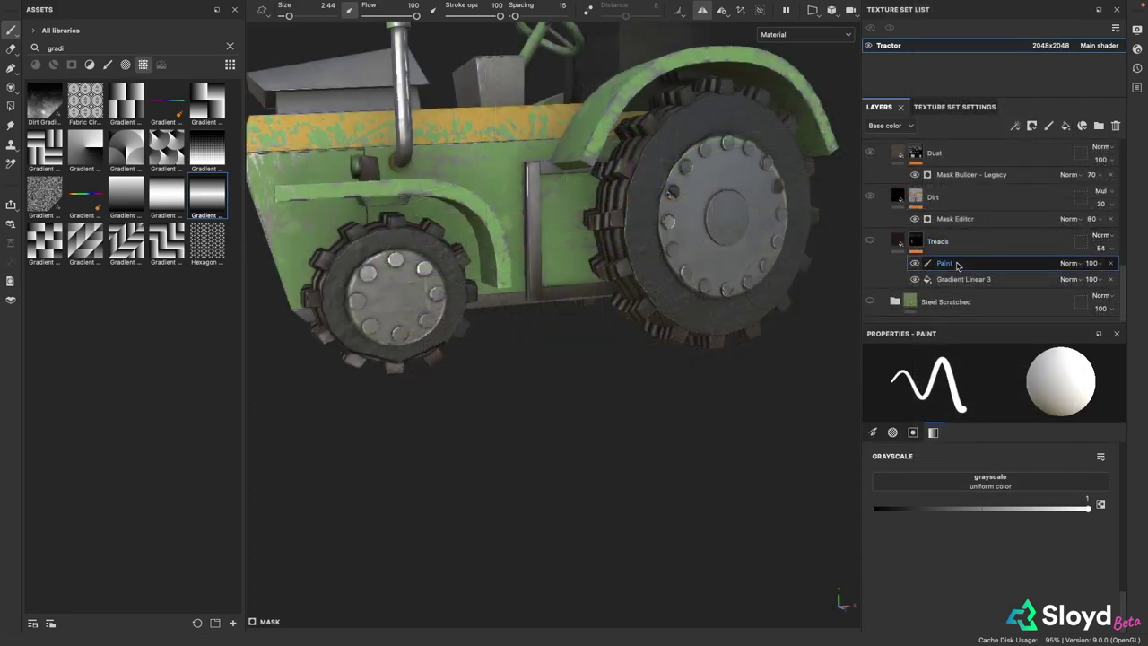
Remove the Paint effect from the Treads mask to compare the tractor without it, and undo the removal
scroll(958, 266, "up", 5)
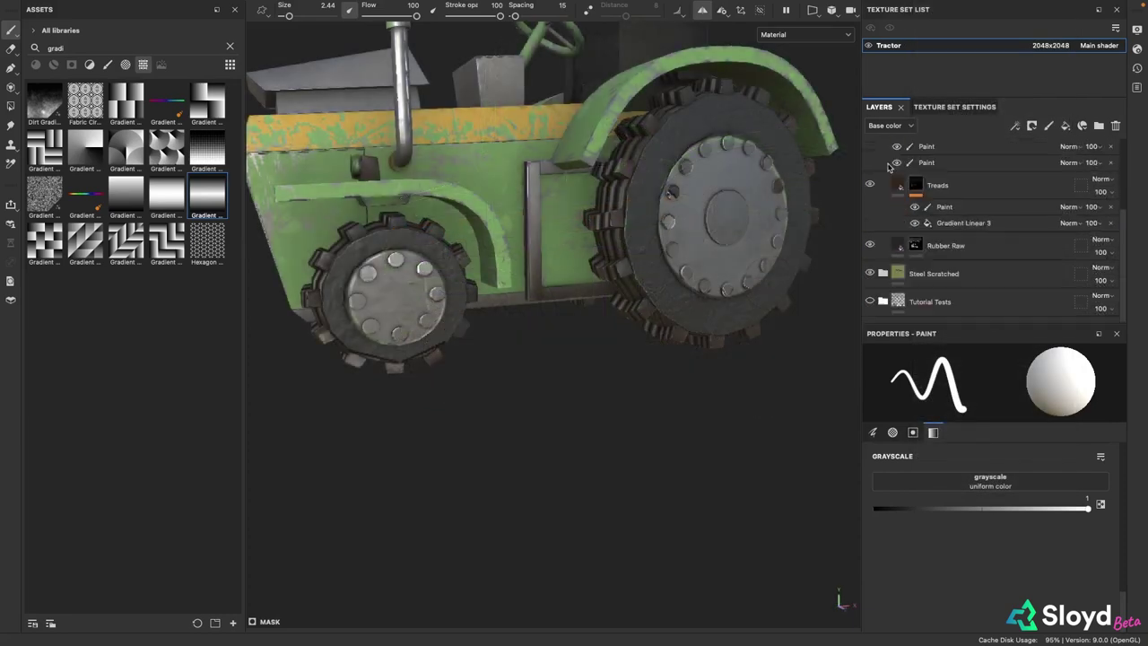
left_click(998, 280)
left_click(1110, 279)
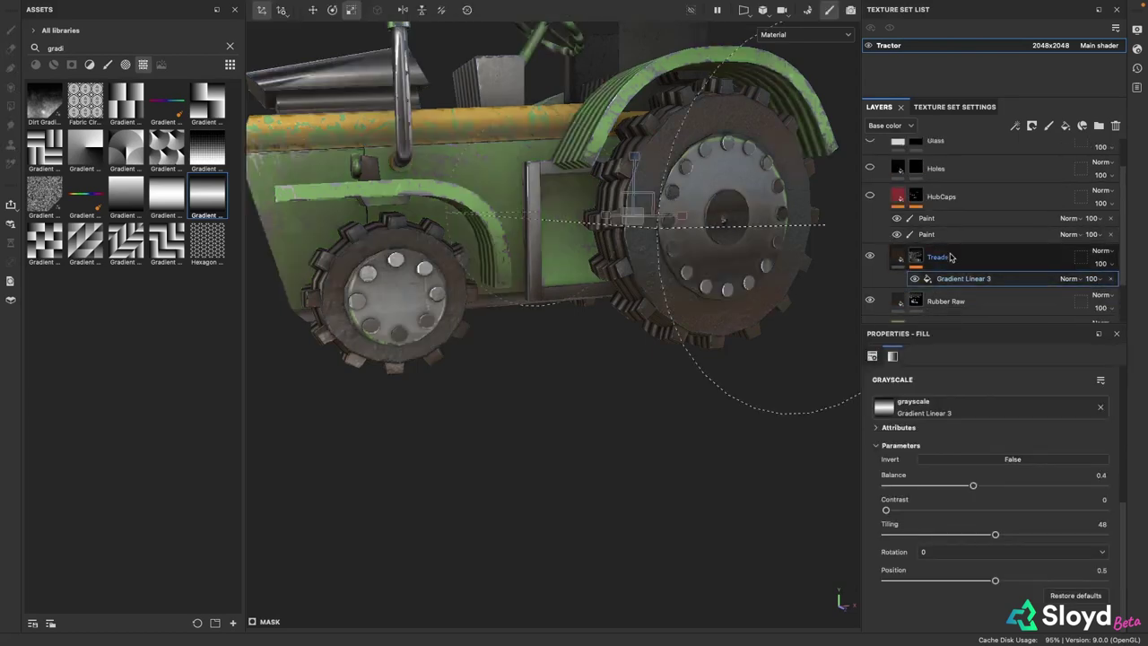
left_click(938, 256)
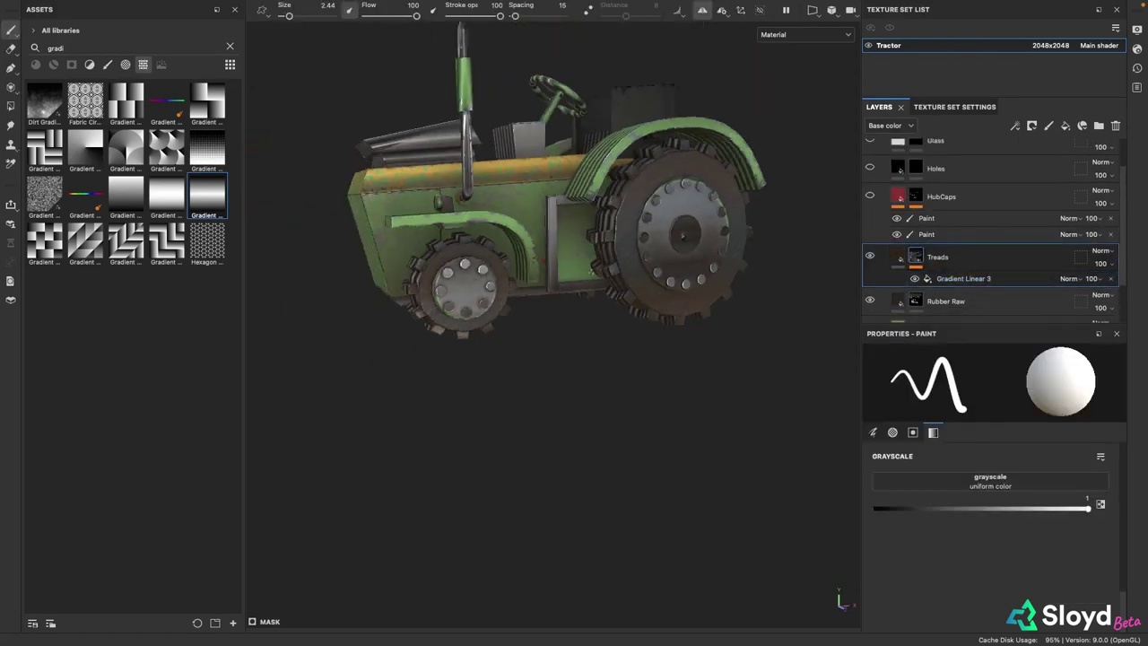
left_click_drag(593, 270, 628, 289, "alt")
key("super+z")
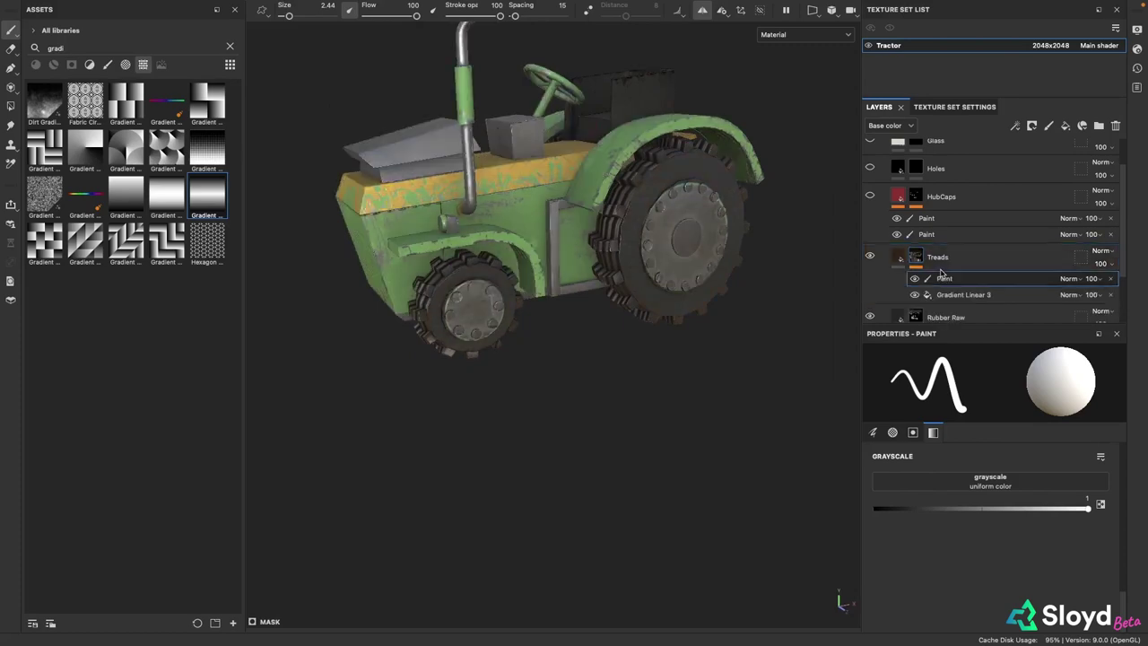
Examine the tread detail on the front and rear tires from several angles
scroll(628, 293, "up", 3)
left_click_drag(544, 355, 584, 367, "alt")
scroll(584, 367, "down", 4)
middle_click_drag(594, 209, 649, 288, "alt")
scroll(572, 241, "up", 3)
scroll(614, 453, "down", 2)
left_click_drag(613, 454, 560, 428, "alt")
middle_click_drag(841, 210, 775, 170, "alt")
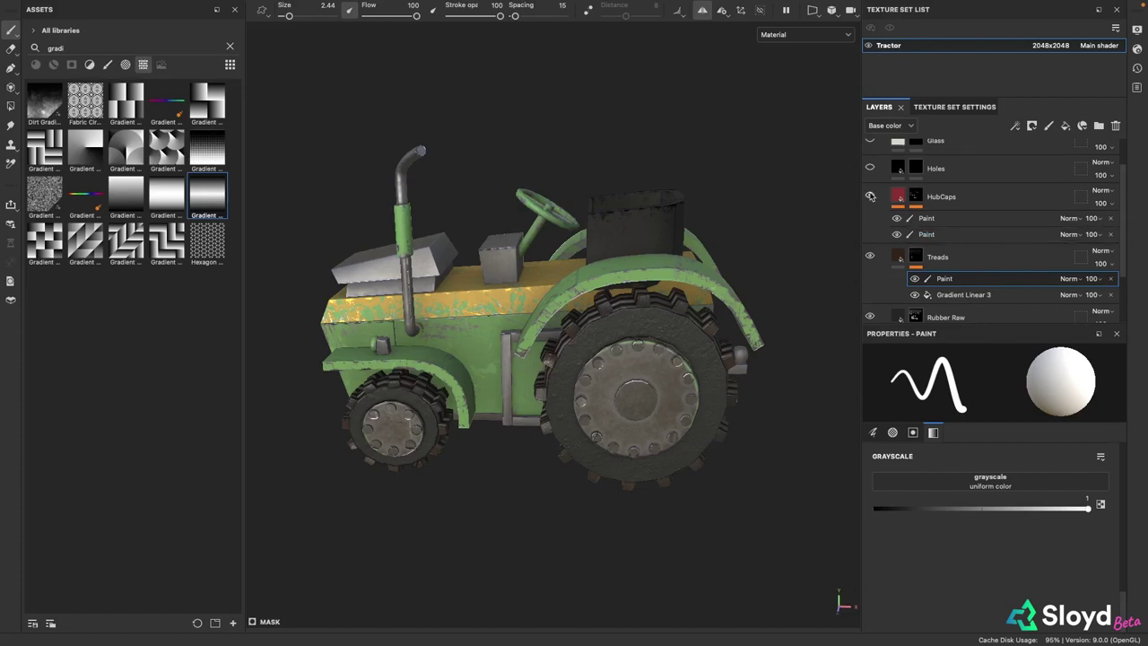
Show the HubCaps layer and set its fill height to 0.0248
left_click(869, 197)
left_click_drag(709, 358, 614, 345, "alt")
scroll(615, 377, "up", 3)
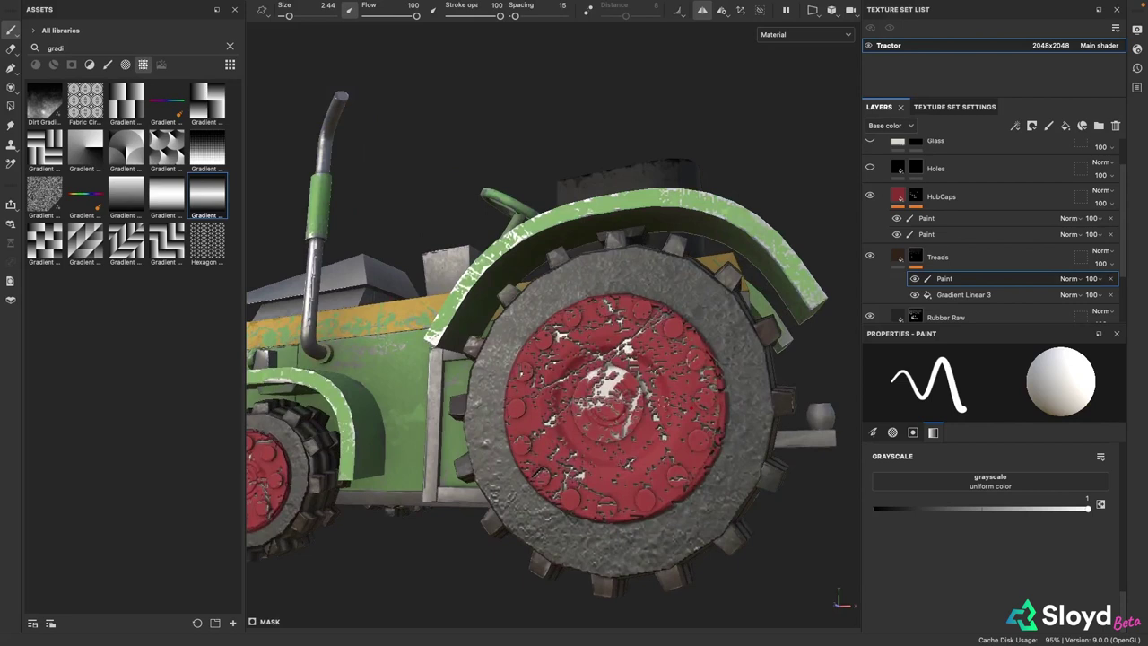
left_click(898, 195)
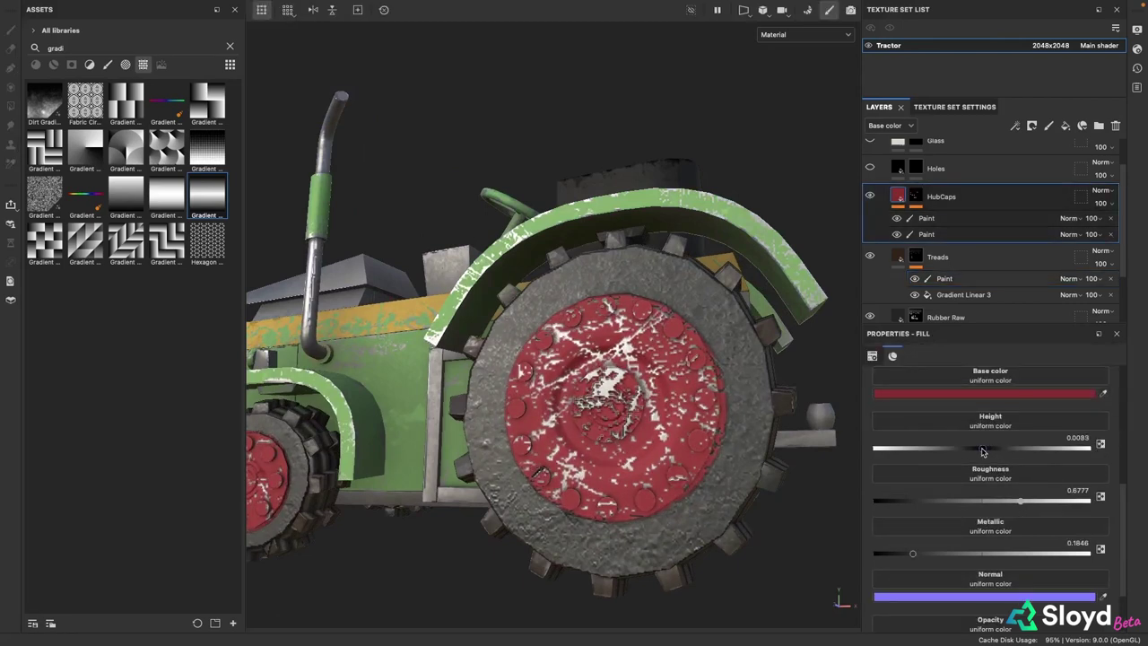
scroll(676, 397, "down", 3)
left_click_drag(664, 395, 708, 386, "alt")
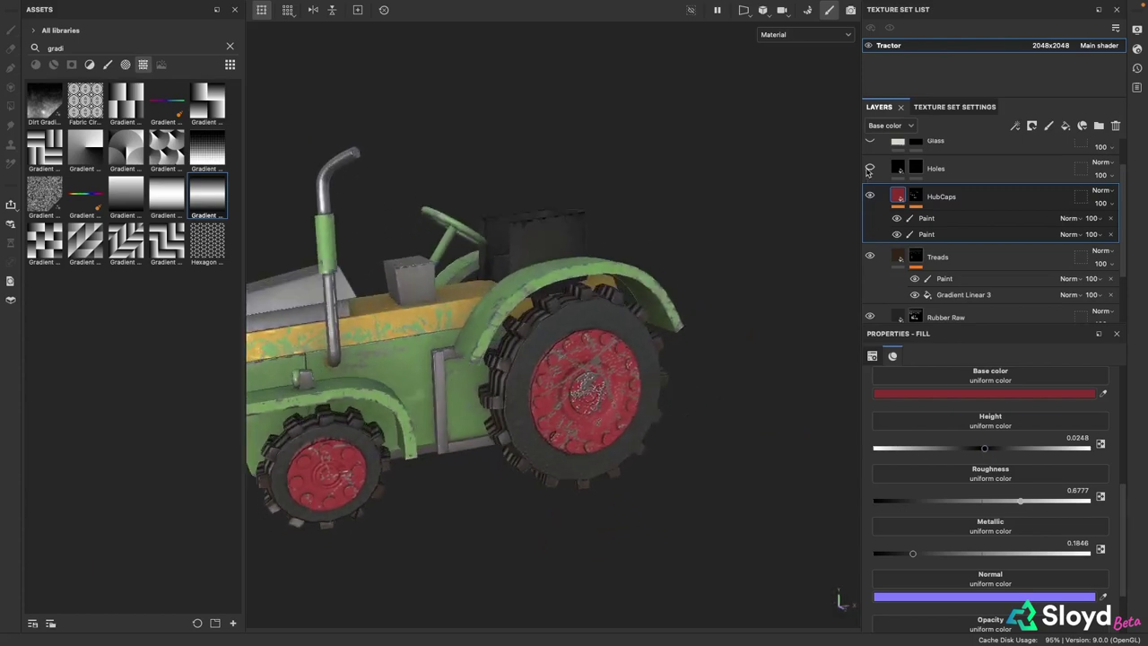
Show the Holes and Glass layers and inspect their details around the tractor
left_click(869, 168)
left_click_drag(448, 341, 524, 296, "alt")
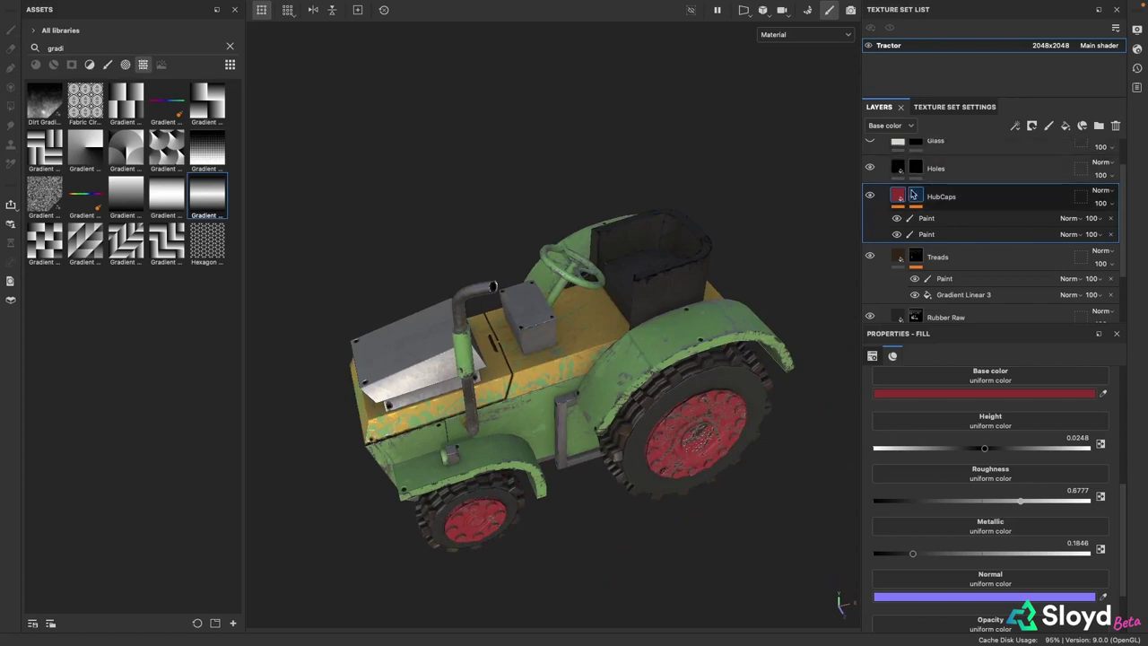
scroll(911, 195, "up", 1)
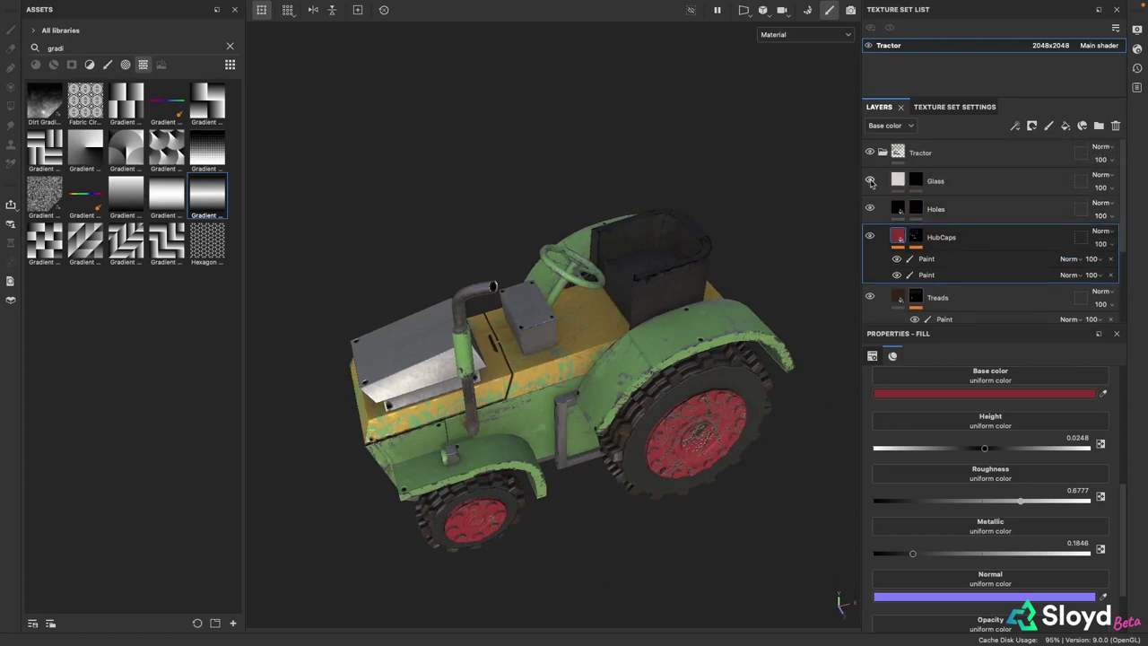
left_click_drag(556, 406, 610, 382, "alt")
scroll(593, 416, "up", 3)
left_click_drag(588, 419, 506, 429, "alt")
middle_click_drag(738, 320, 622, 312, "alt")
scroll(622, 312, "down", 3)
left_click_drag(672, 306, 512, 369, "alt")
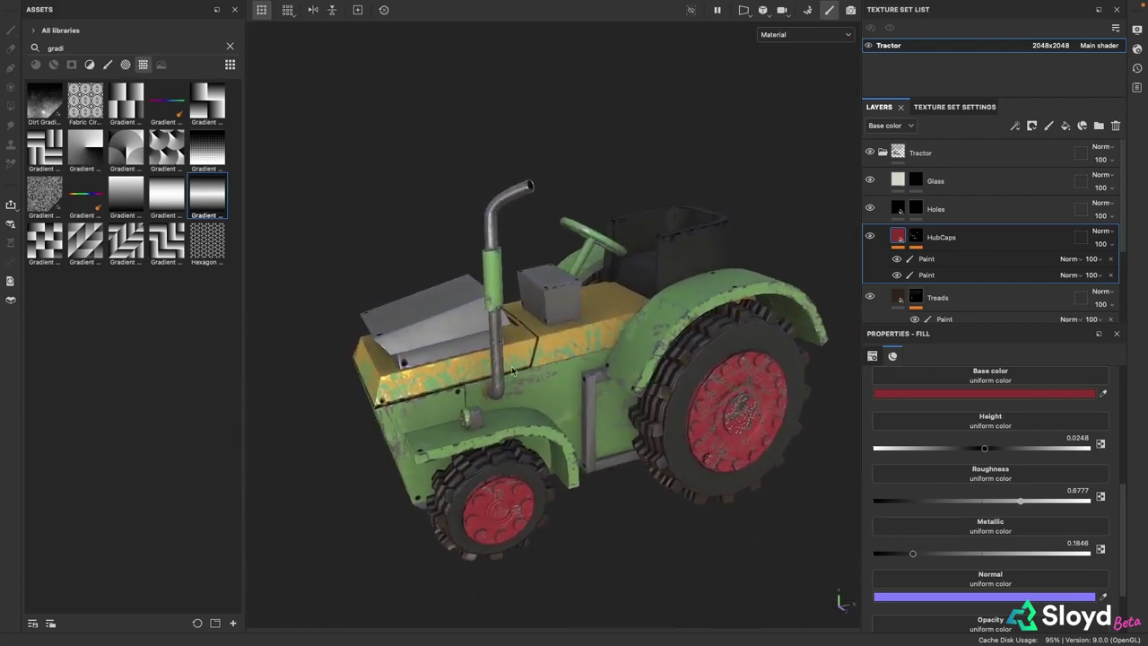
Search the smart materials for "machin" and apply the Machinery smart material to the tractor
left_click(230, 46)
type("machin")
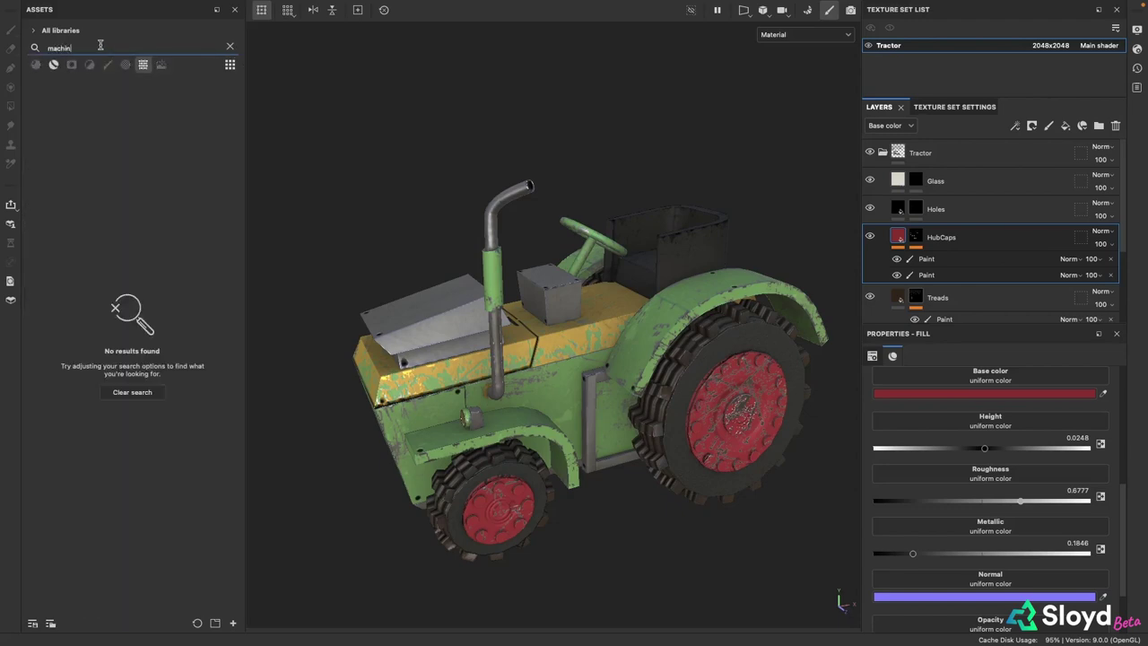
left_click(53, 65)
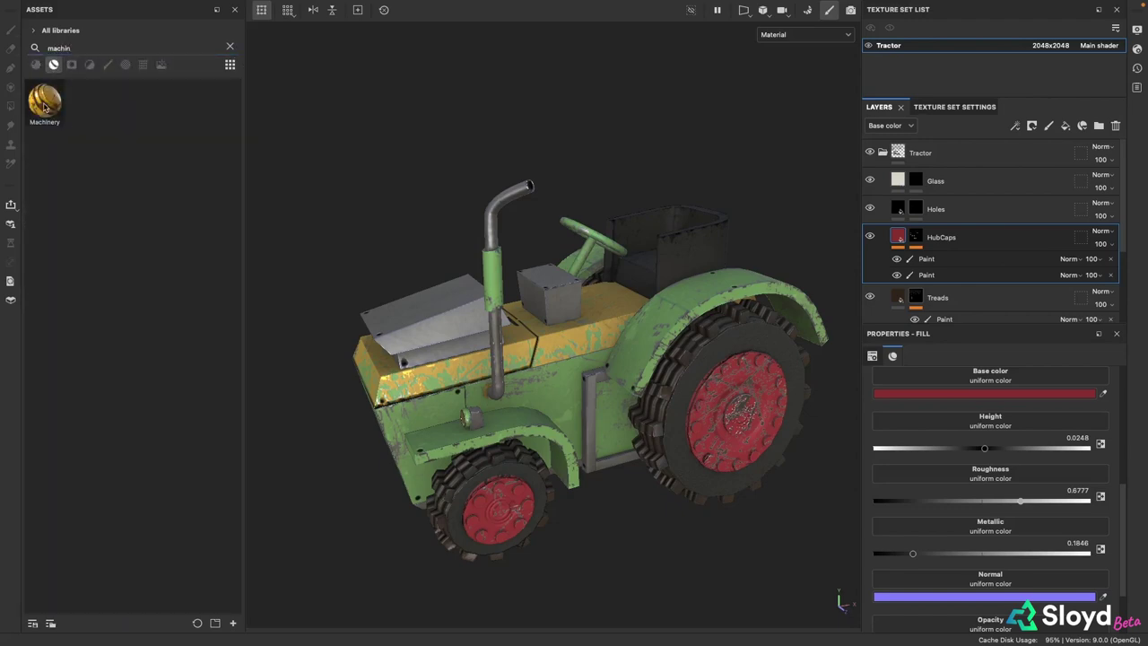
left_click_drag(45, 106, 578, 350)
left_click_drag(589, 222, 704, 186, "alt")
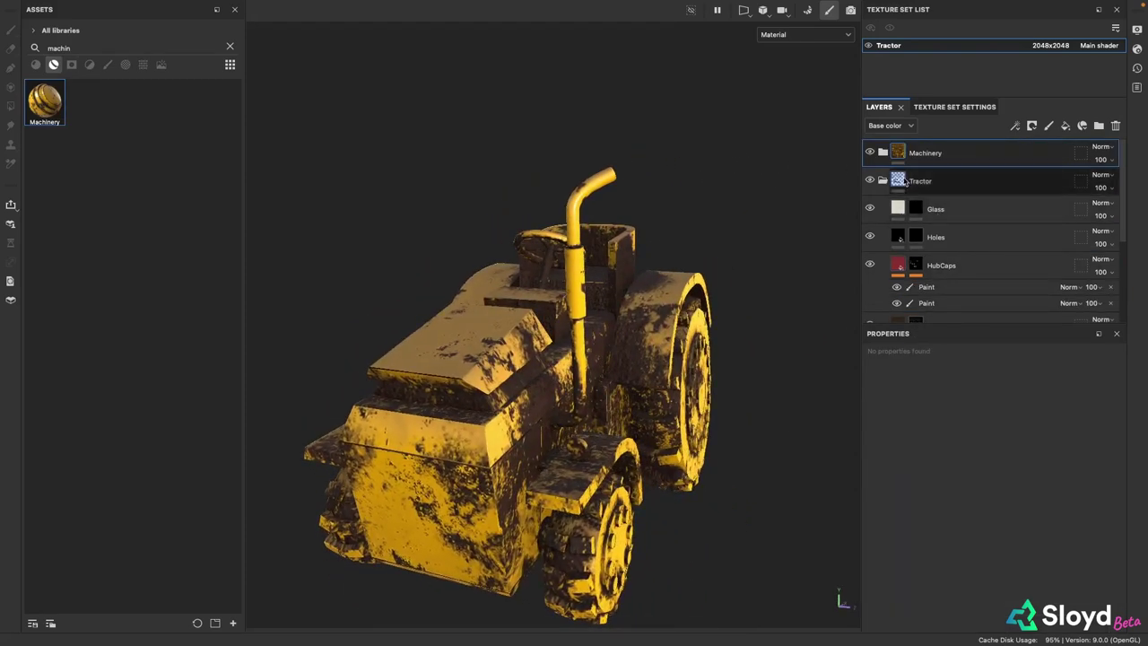
Expand the Machinery folder and delete its Metal Base layer
left_click(883, 153)
scroll(962, 212, "down", 1)
left_click(946, 231)
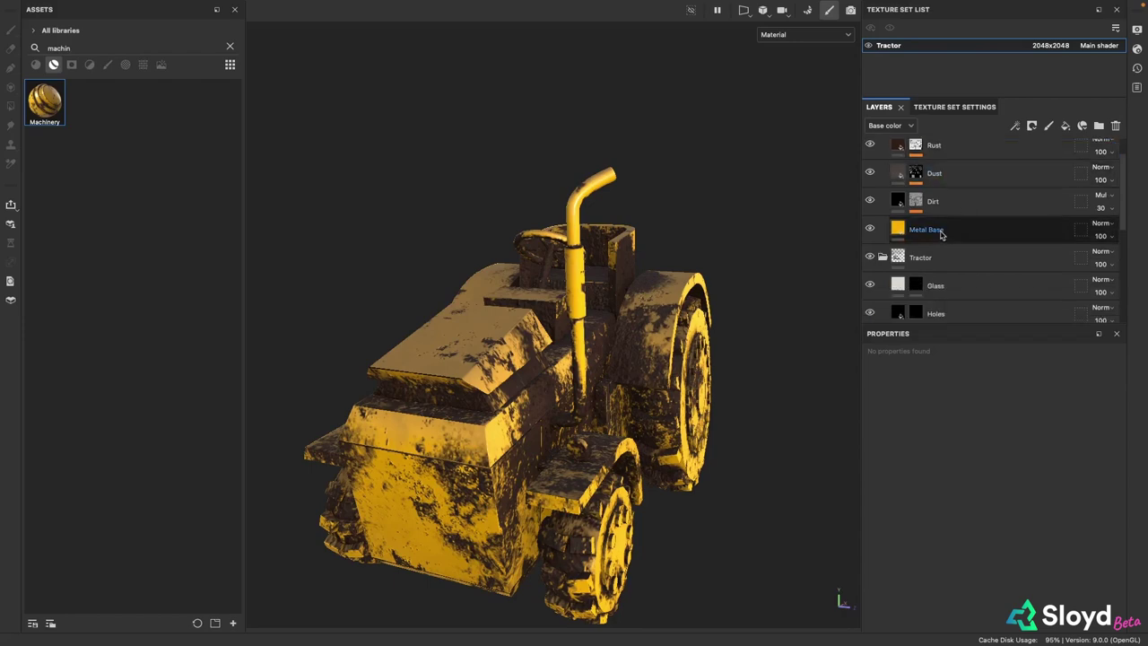
mouse_move(762, 301)
left_mouse_down("alt")
mouse_move(733, 292)
mouse_move(789, 269)
left_mouse_up("alt")
left_click(1116, 126)
left_click_drag(727, 352, 645, 363, "alt")
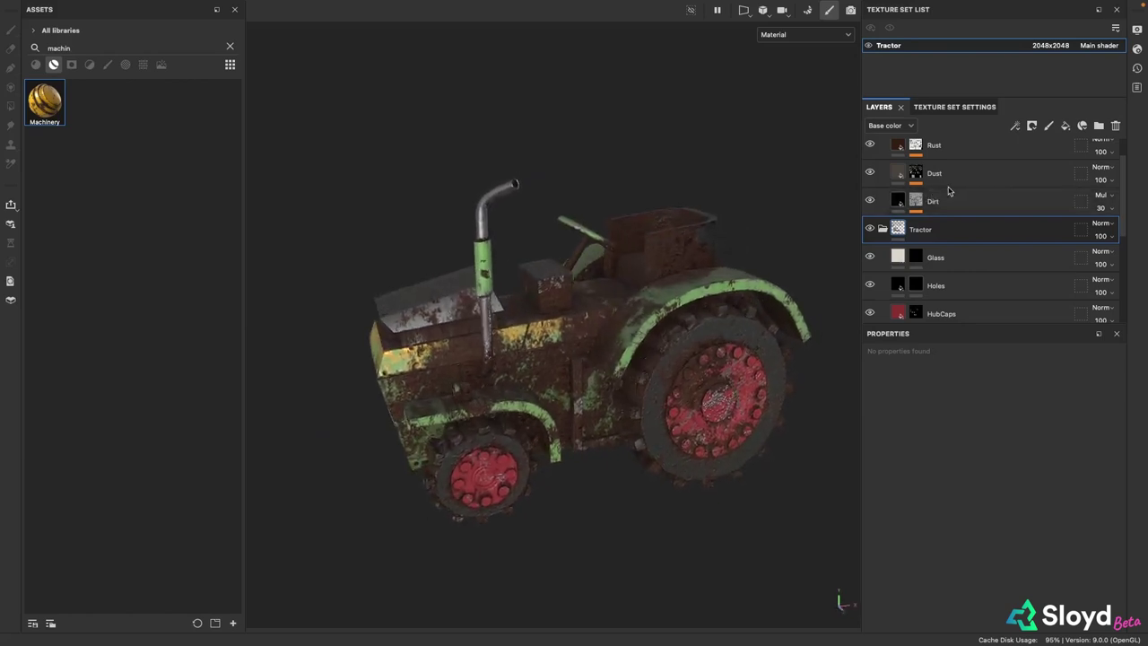
Move the Rust, Dust and Dirt layers into the Tractor folder below Glass and delete the emptied Machinery folder
scroll(949, 185, "up", 1)
left_click(951, 185)
left_click(956, 235)
left_click(956, 187, "shift")
left_click_drag(958, 215, 941, 269)
scroll(969, 224, "up", 1)
left_click(978, 154)
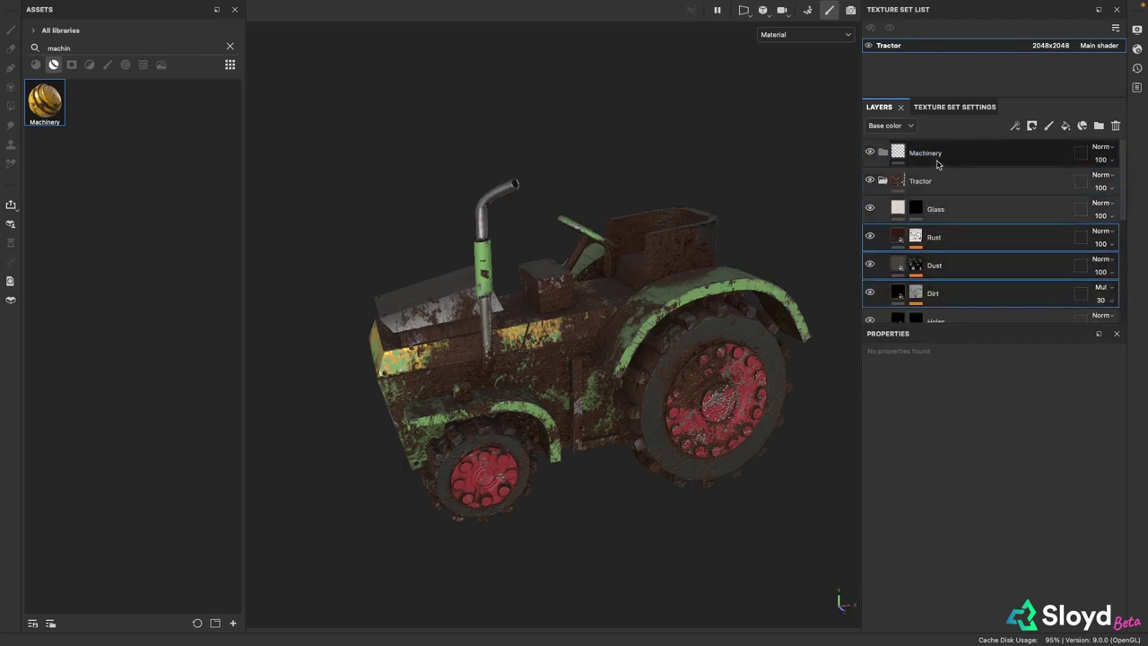
left_click(1116, 126)
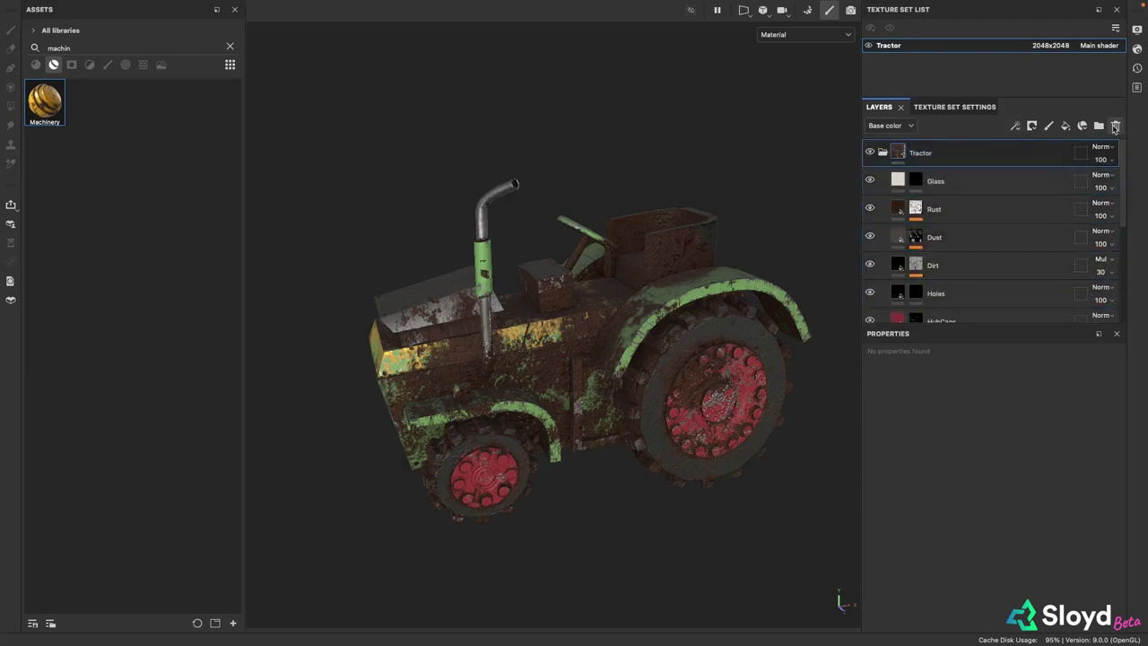
Hide the Rust layer and toggle the Dust layer off and on to compare its effect
left_click(869, 209)
left_click(871, 236)
left_click_drag(595, 165, 688, 263, "alt")
left_click(871, 237)
scroll(688, 263, "up", 3)
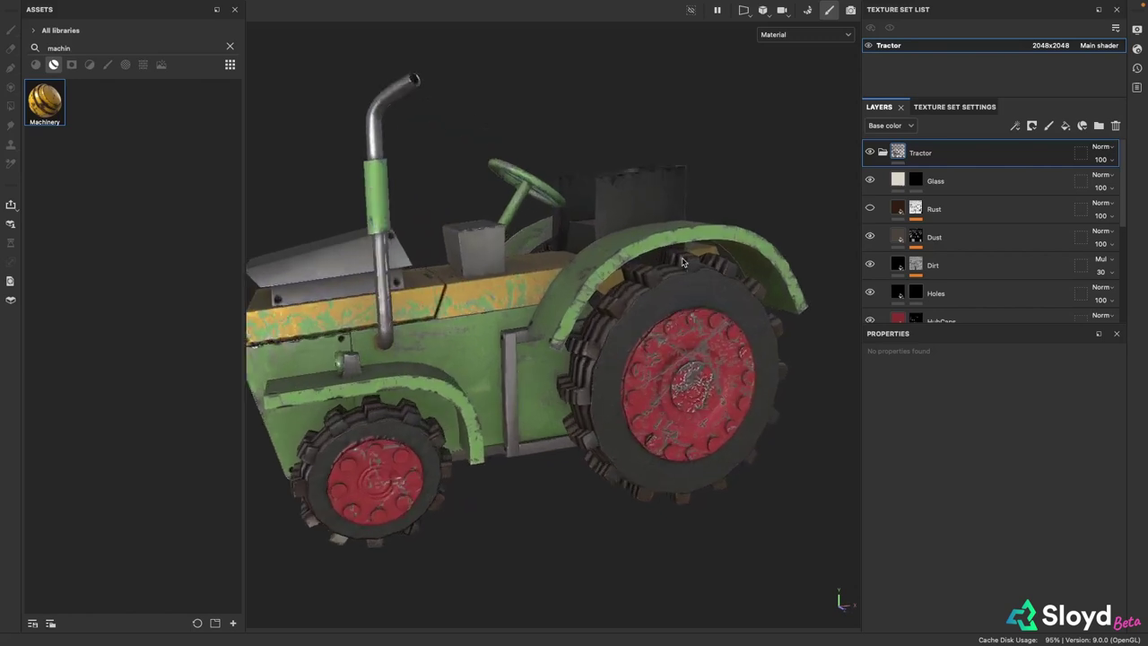
Open the Mask Builder - Legacy generator on the Dust layer's mask and set its Level to 0.8
left_click(915, 236)
left_click(960, 258)
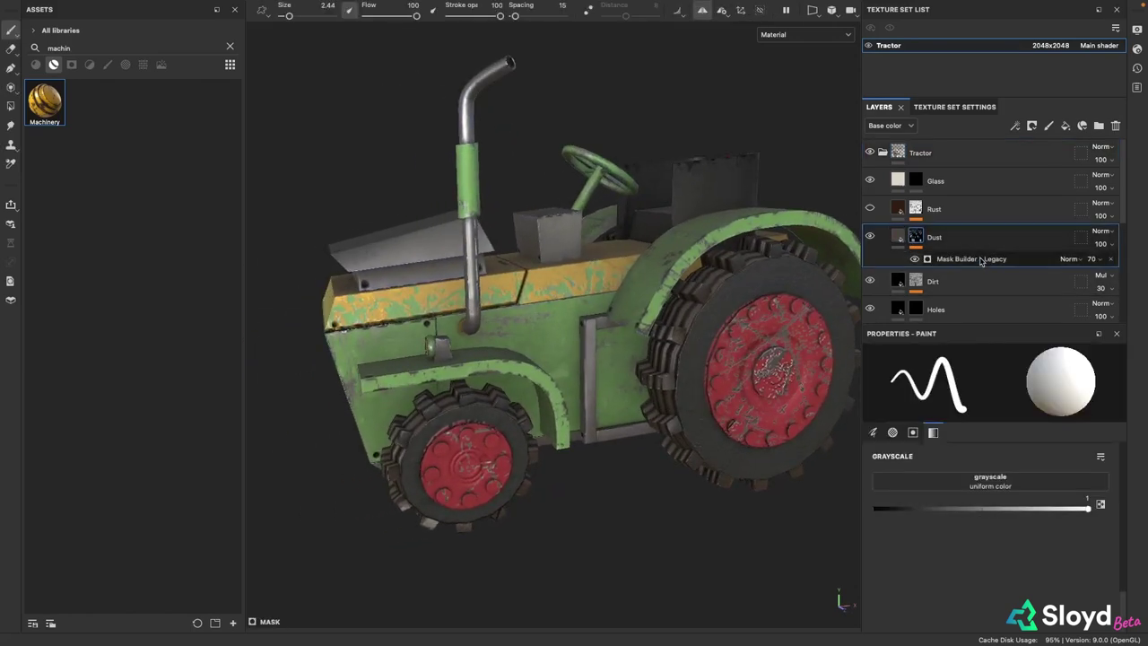
scroll(902, 478, "up", 2)
scroll(902, 478, "up", 5)
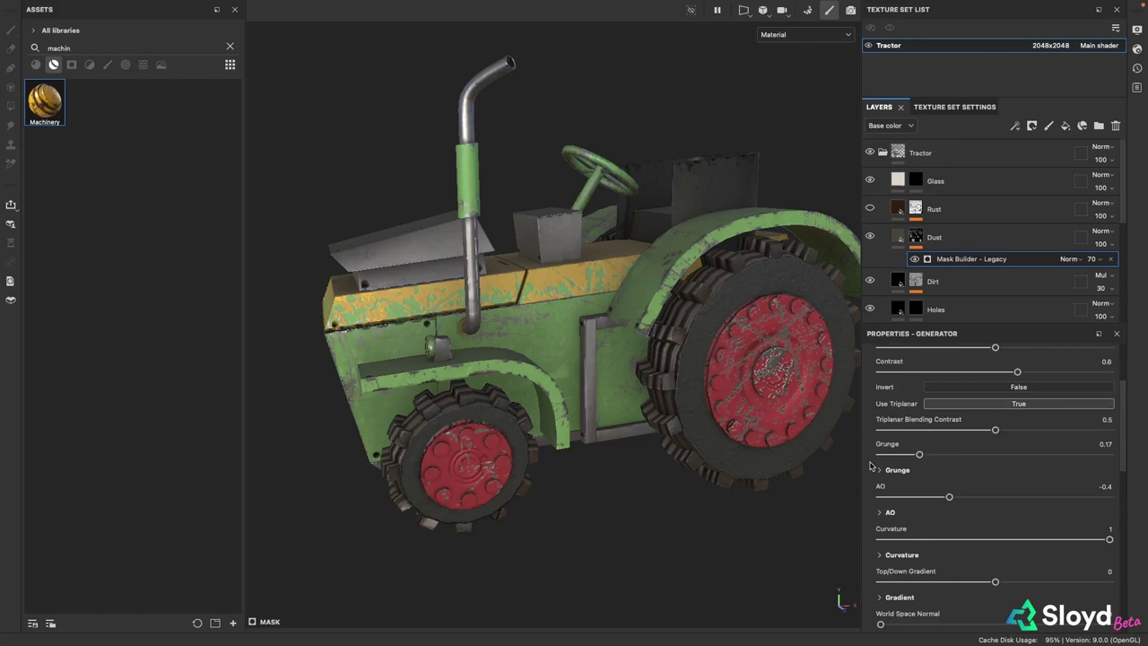
scroll(870, 466, "up", 3)
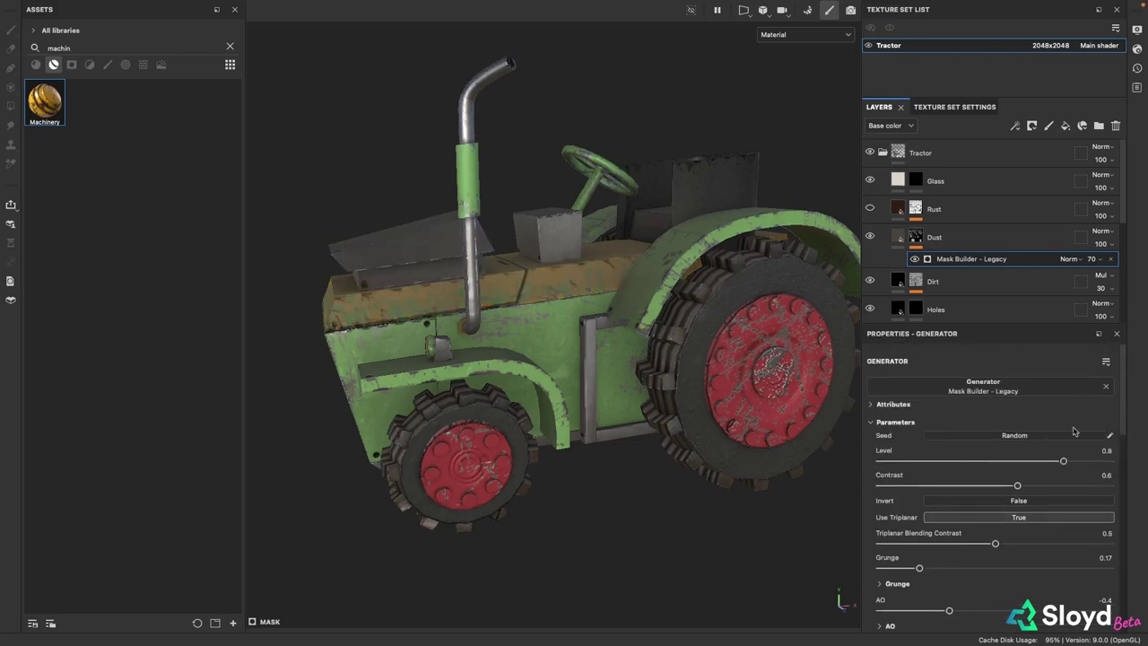
Set the Level of the Dust mask's Mask Builder - Legacy generator to 0.65 and check the tractor
scroll(554, 280, "down", 2)
mouse_move(556, 283)
left_mouse_down("alt")
mouse_move(748, 293)
mouse_move(573, 293)
left_mouse_up("alt")
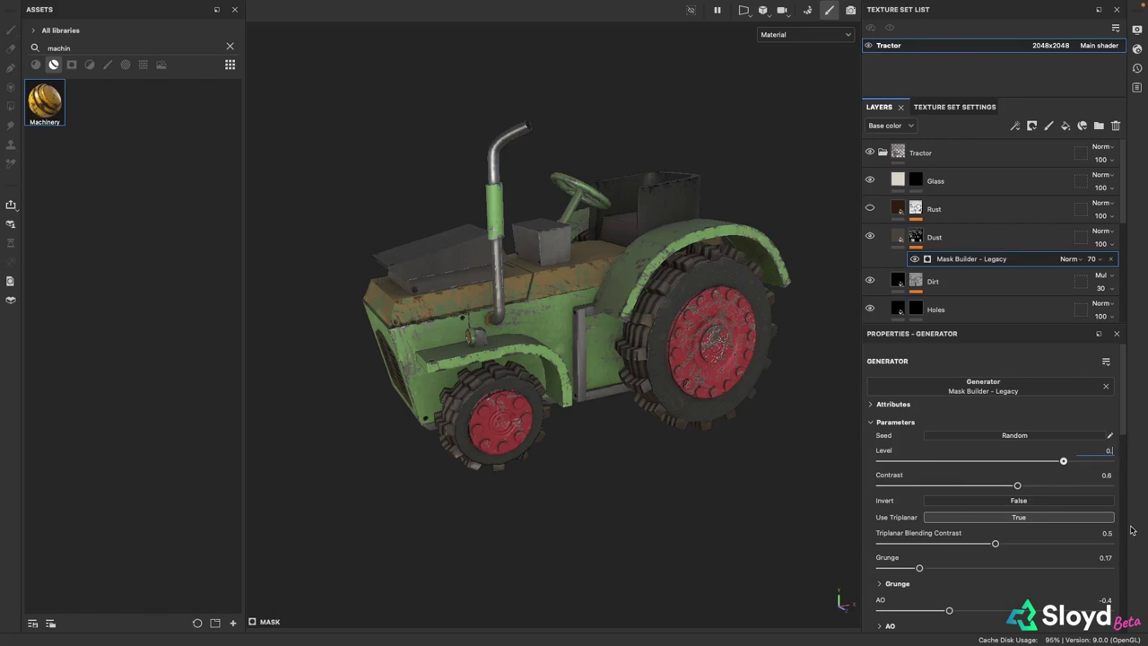
key("Return")
scroll(682, 359, "up", 2)
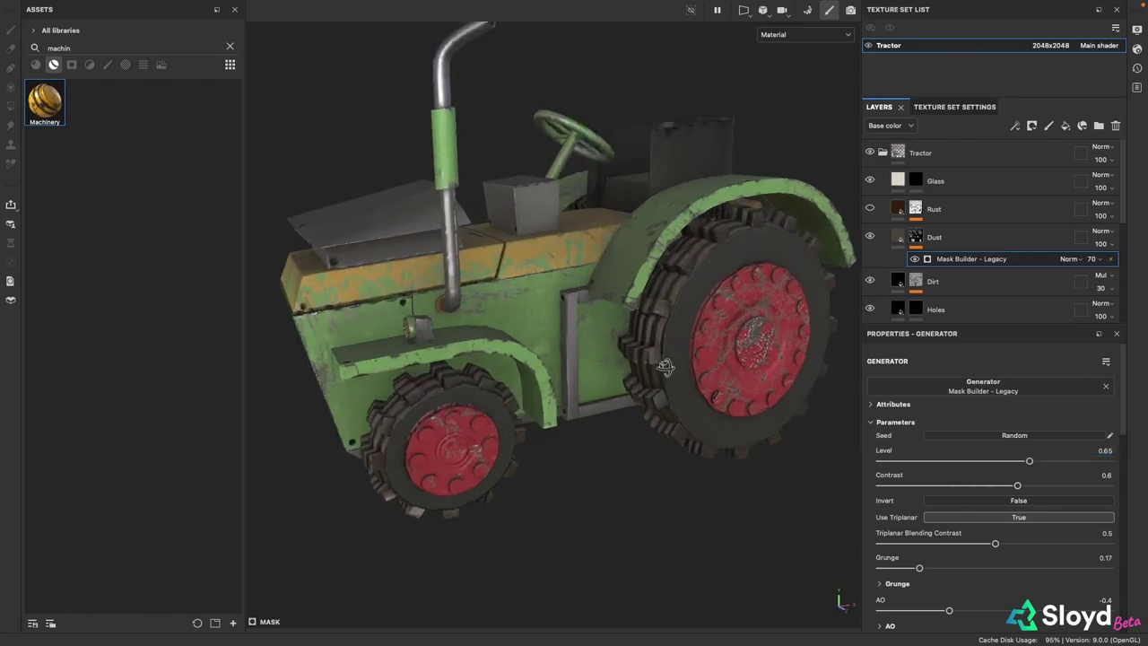
left_click_drag(681, 359, 684, 328, "alt")
scroll(747, 359, "down", 1)
Select the Rust layer and make it visible again
left_click(901, 210)
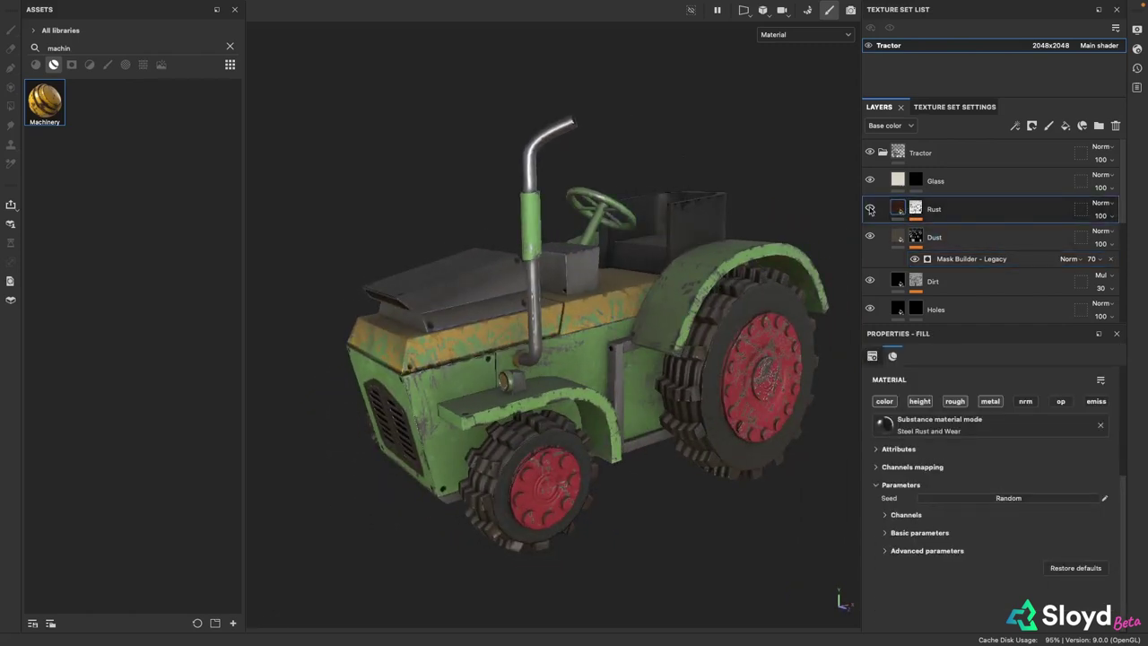
left_click(870, 209)
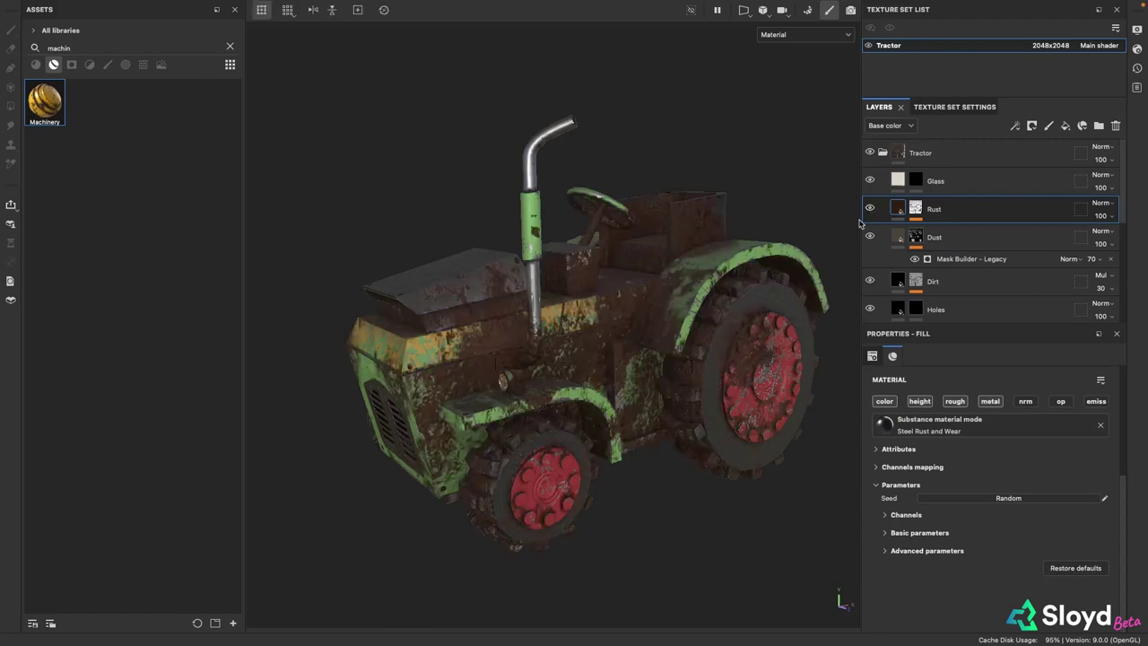
scroll(713, 401, "up", 3)
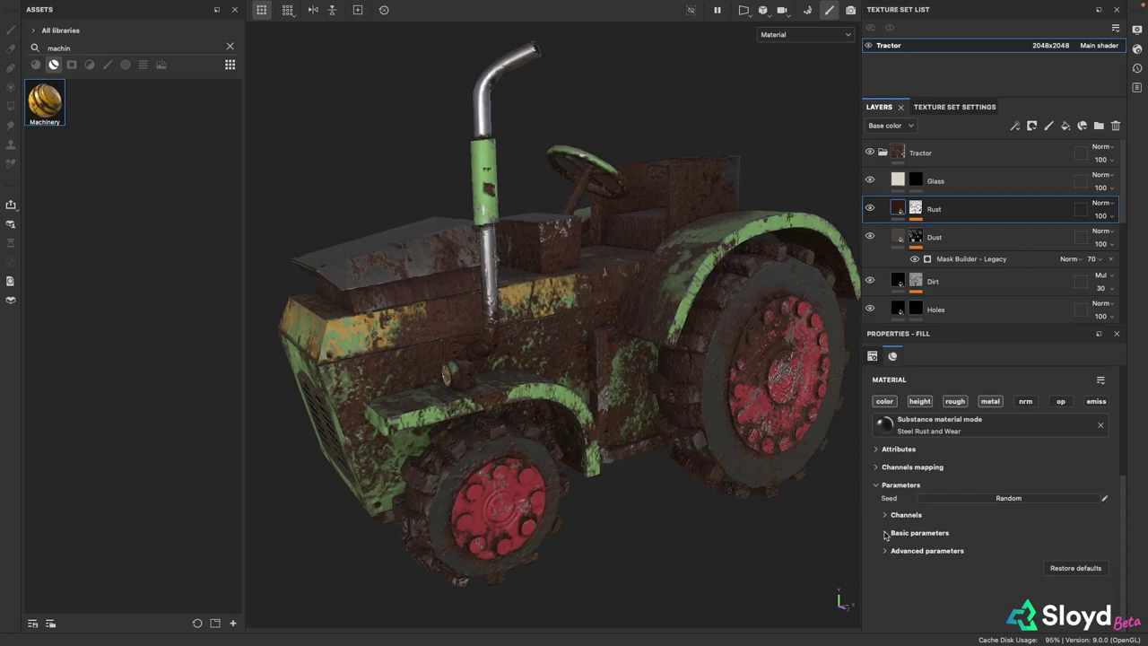
Change the Metal Color in the Rust material's advanced parameters to a lighter reddish brown, about HSV 0.049, 0.502, 0.466
left_click(884, 533)
scroll(888, 530, "down", 5)
left_click(886, 582)
scroll(942, 565, "down", 2)
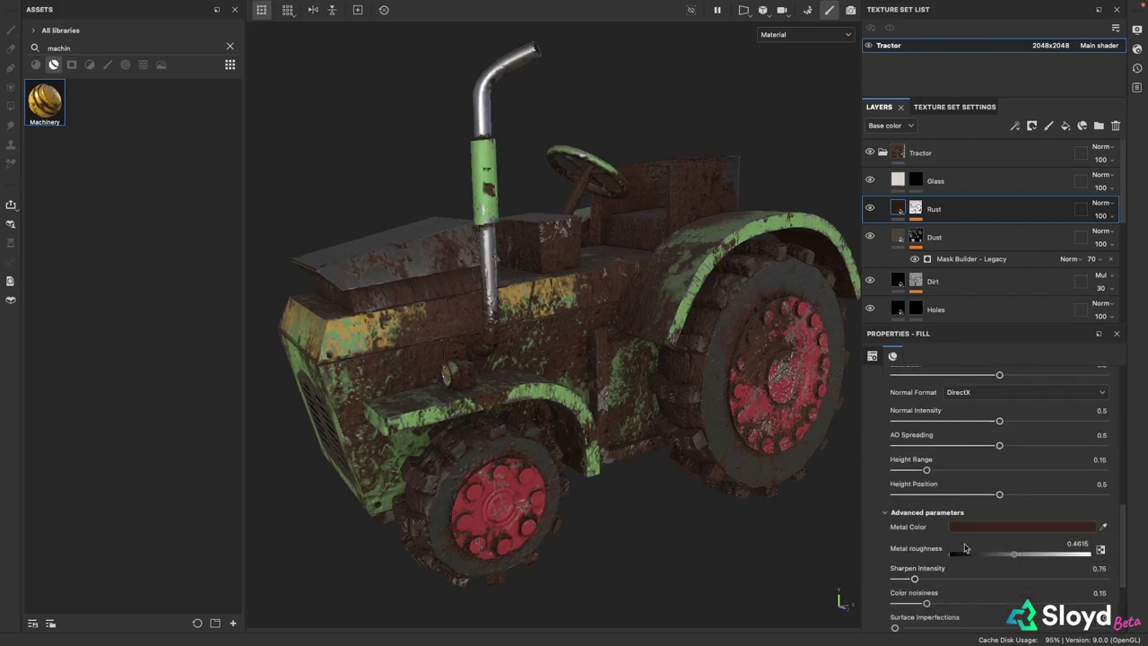
left_click(975, 530)
left_click_drag(261, 359, 248, 345)
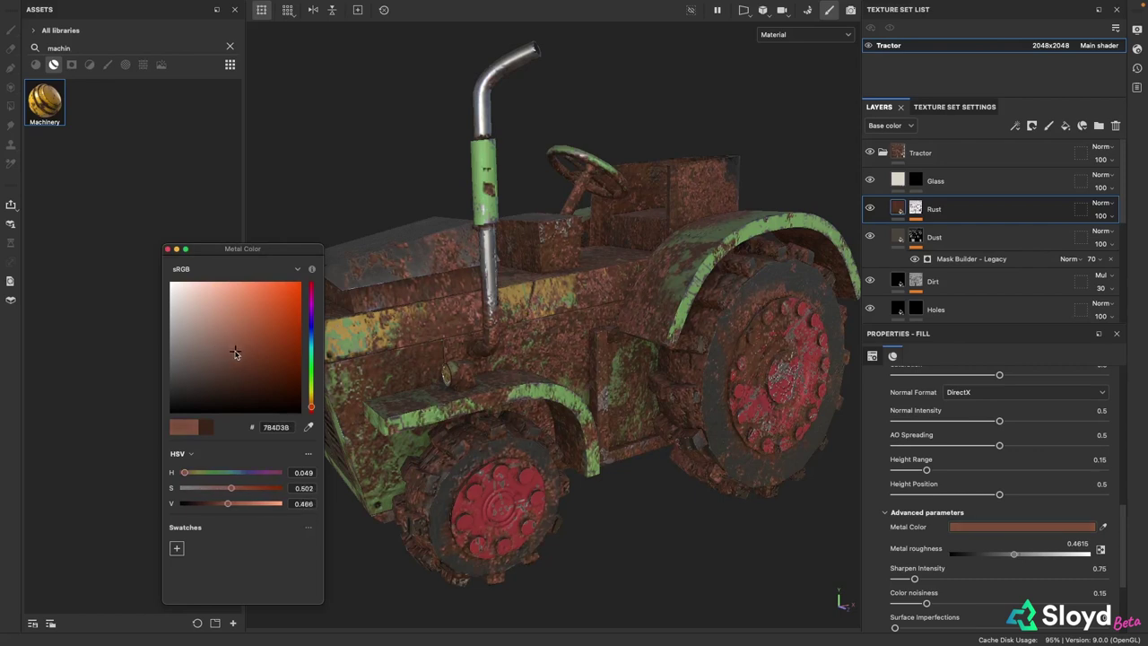
left_click(167, 249)
scroll(633, 308, "down", 3)
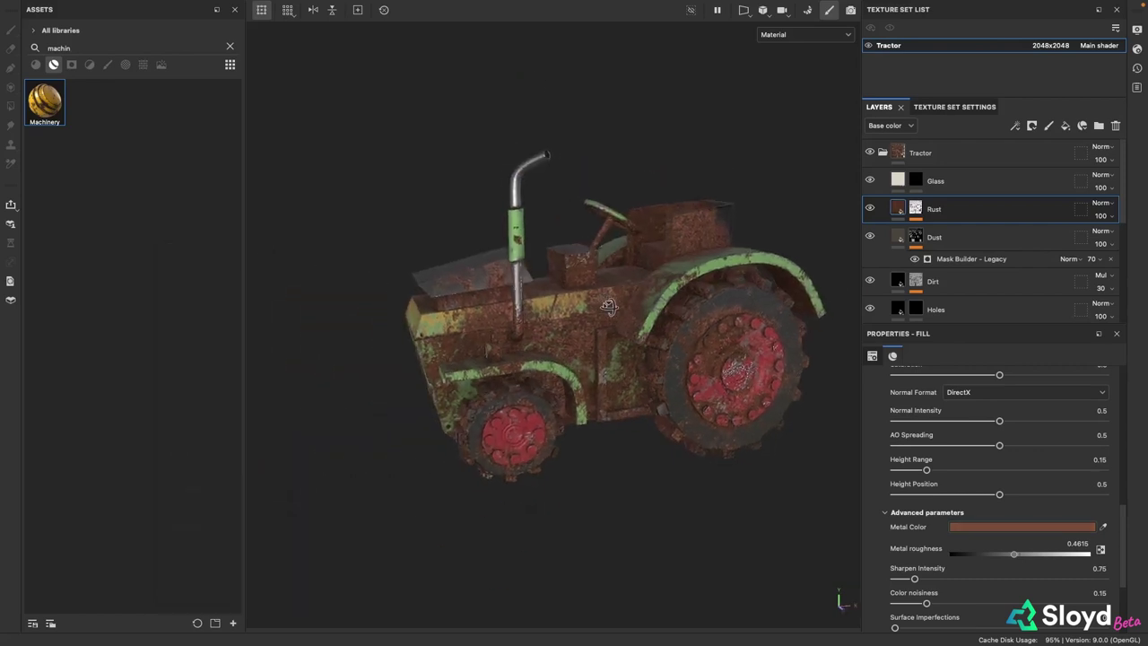
scroll(633, 323, "up", 2)
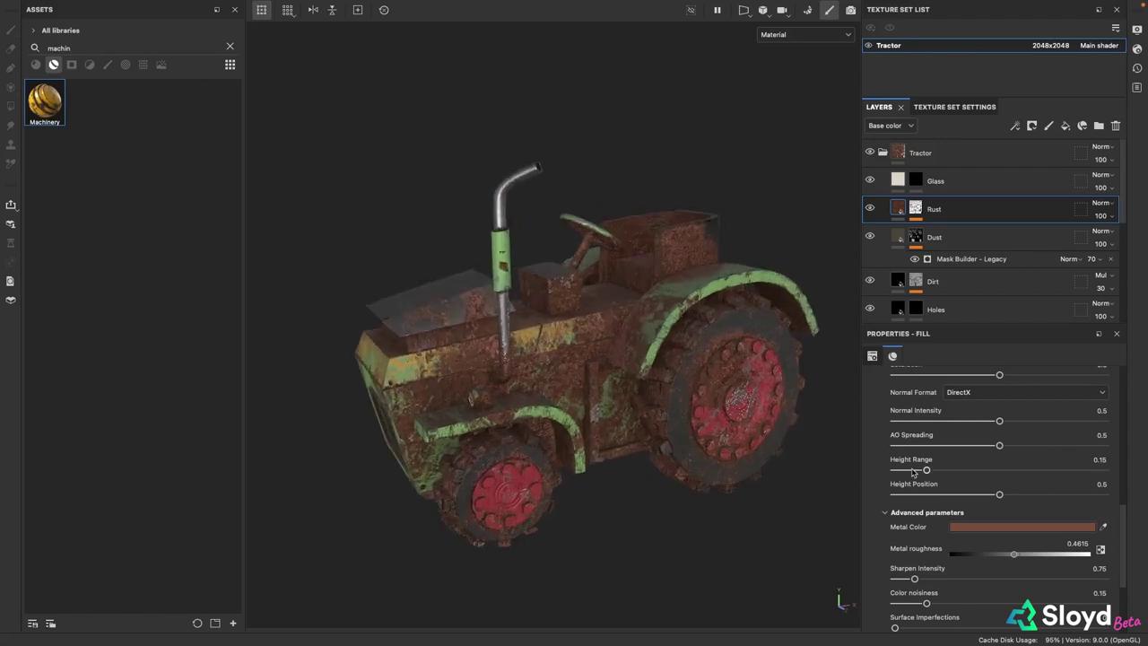
Open the Mask Editor generator on the Rust layer's mask and set its Global Balance to 0.3
scroll(884, 462, "up", 4)
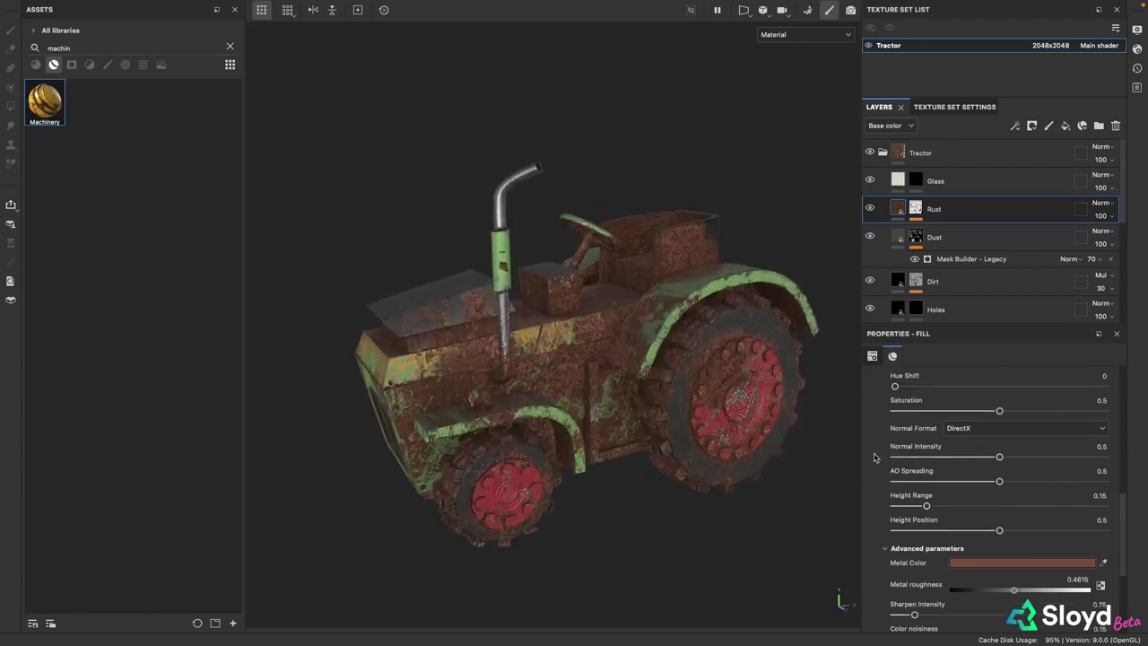
left_click(916, 208)
left_click(938, 231)
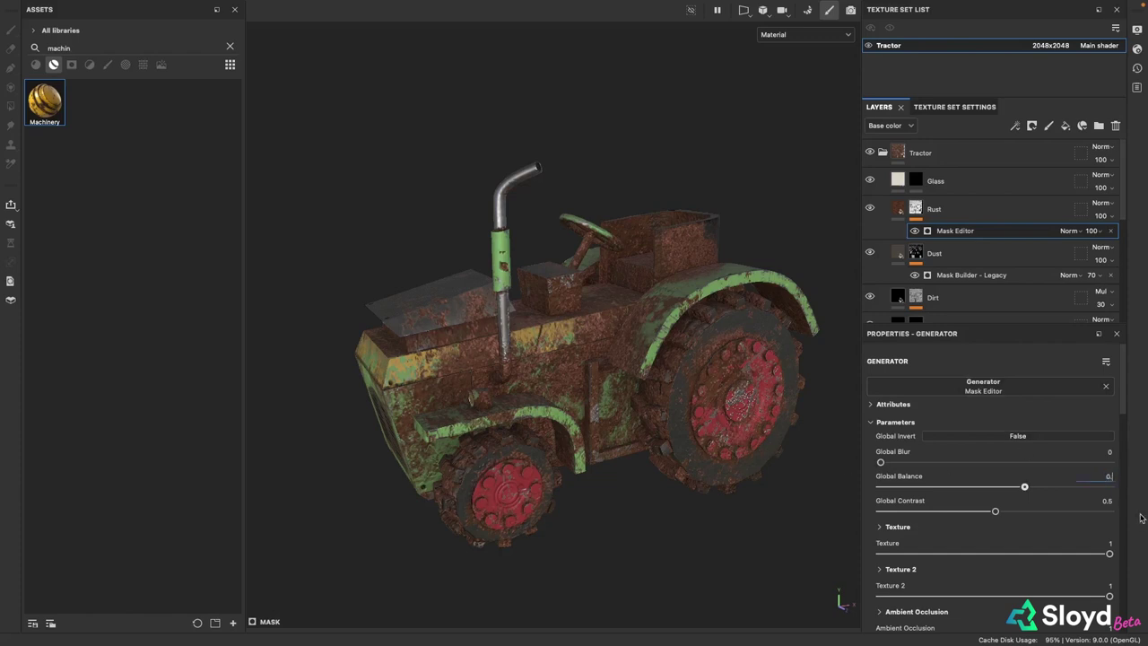
type("3")
key("Return")
left_click_drag(333, 267, 687, 359, "alt")
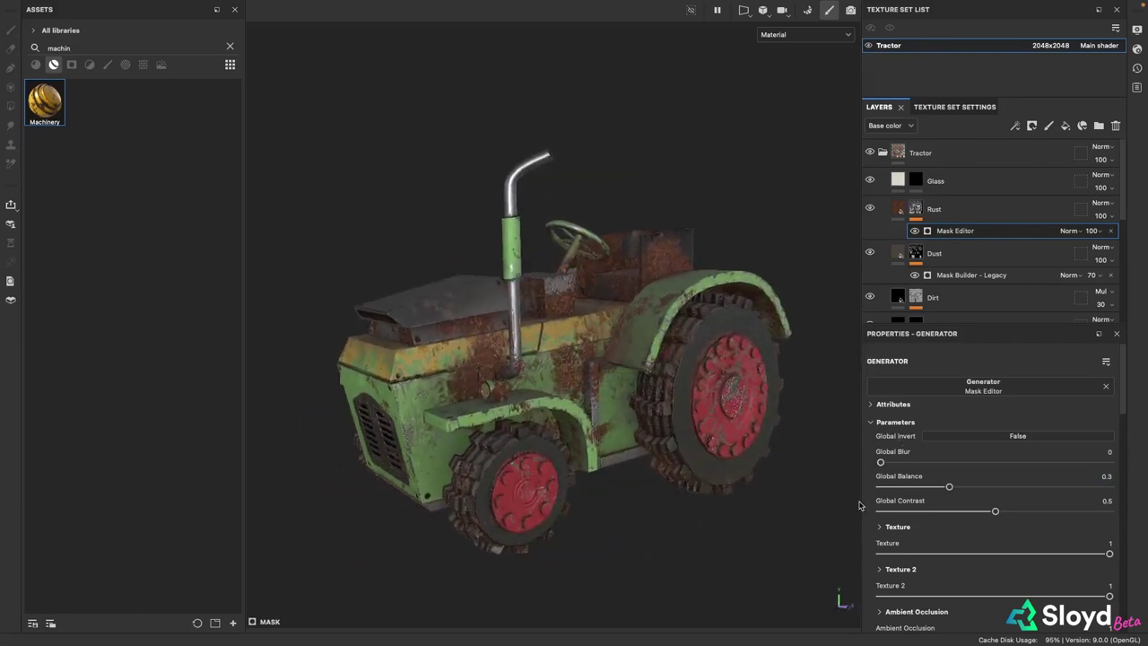
Set the Rust Mask Editor's Ambient Occlusion to 0.65 and its Position Gradient to 0.4
scroll(869, 496, "down", 5)
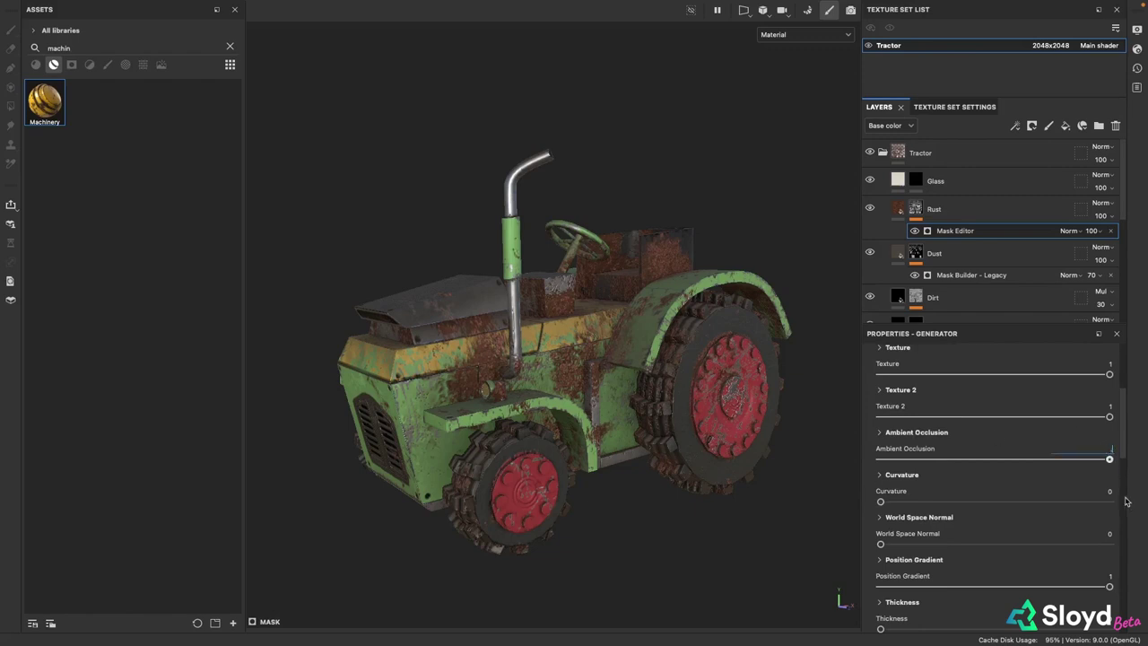
key("Return")
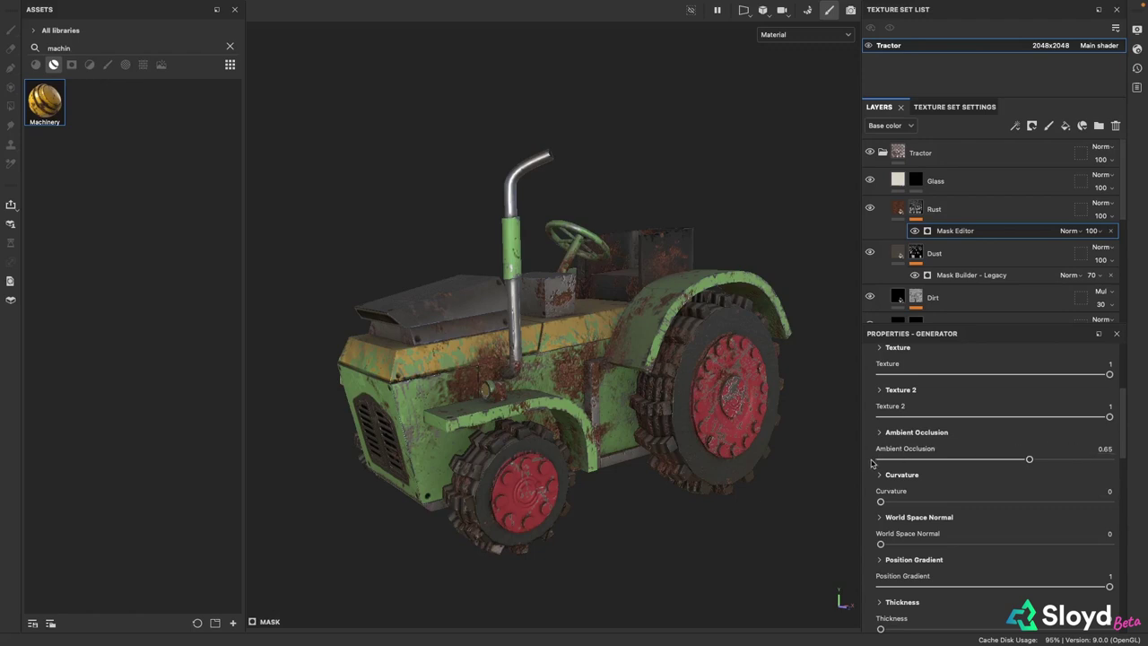
scroll(870, 463, "down", 3)
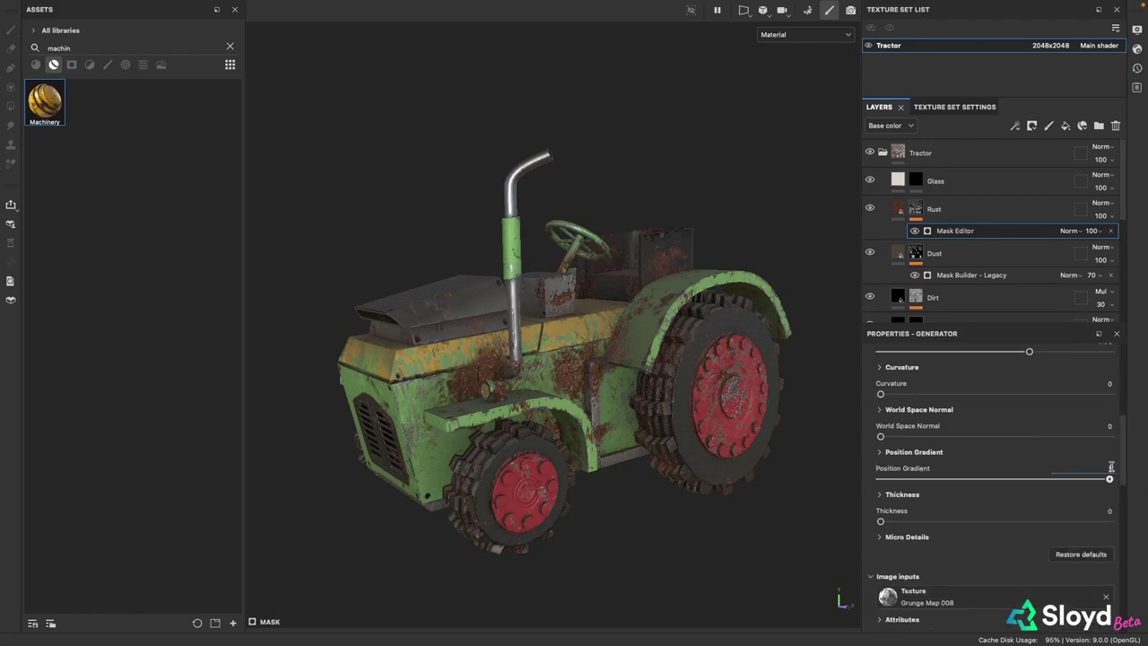
key("Return")
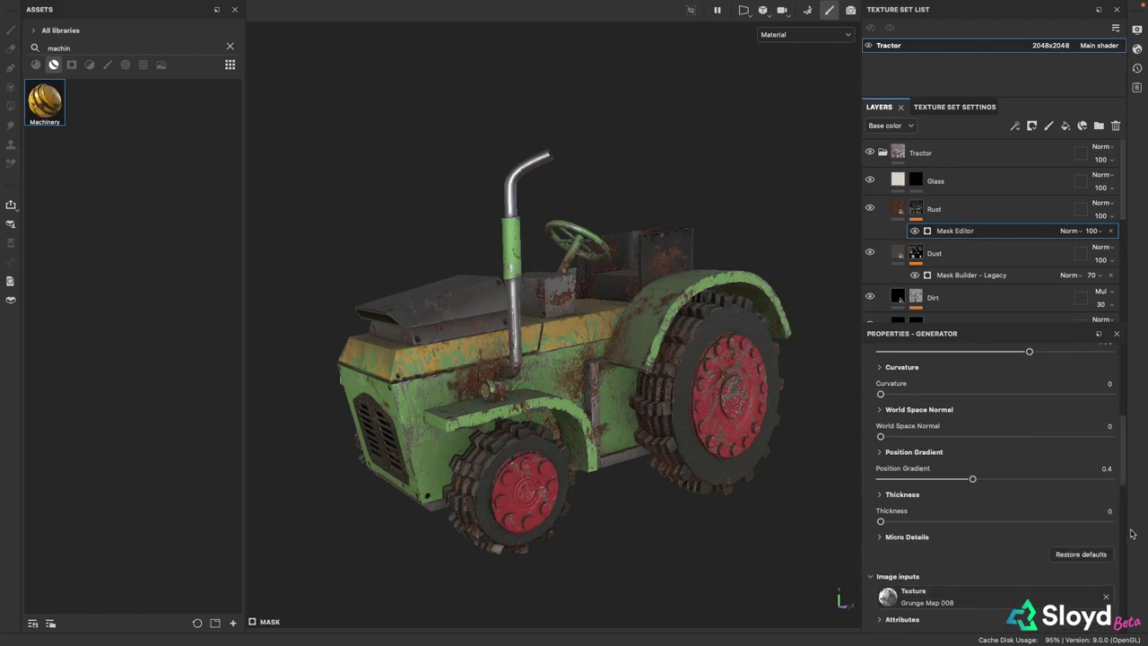
Lower the Balance of the Rust mask's Grunge Map 008 texture and set the secondary Grunge Map 014 Balance to 0.61
scroll(865, 469, "down", 6)
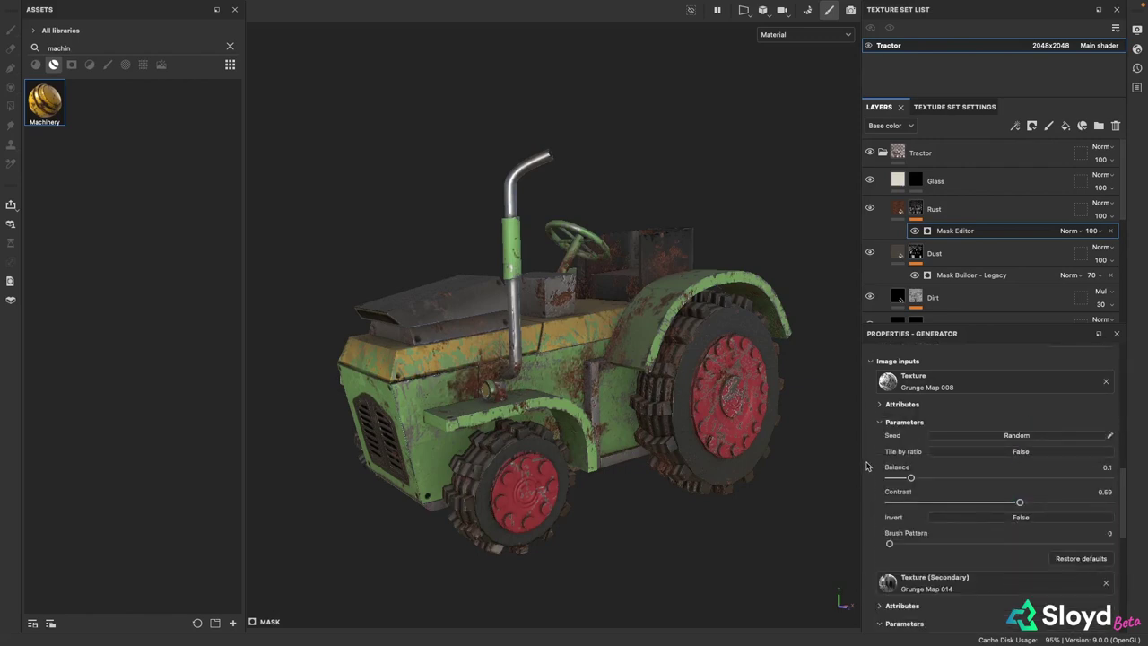
left_click_drag(907, 480, 894, 482)
scroll(874, 488, "down", 5)
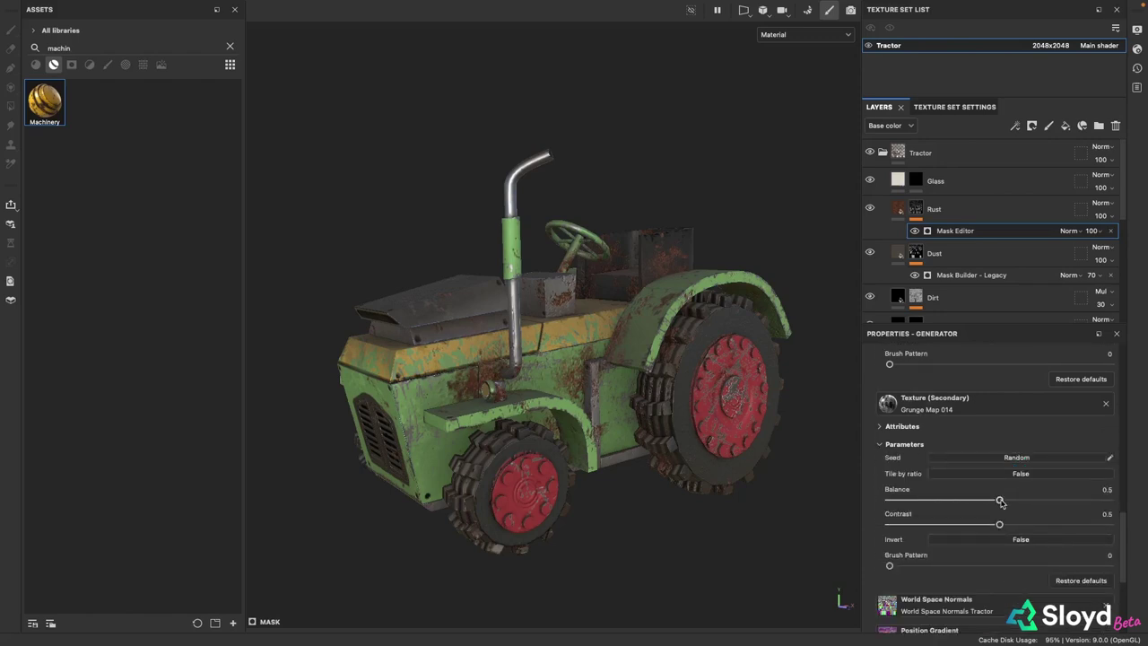
left_click_drag(1002, 501, 1028, 501)
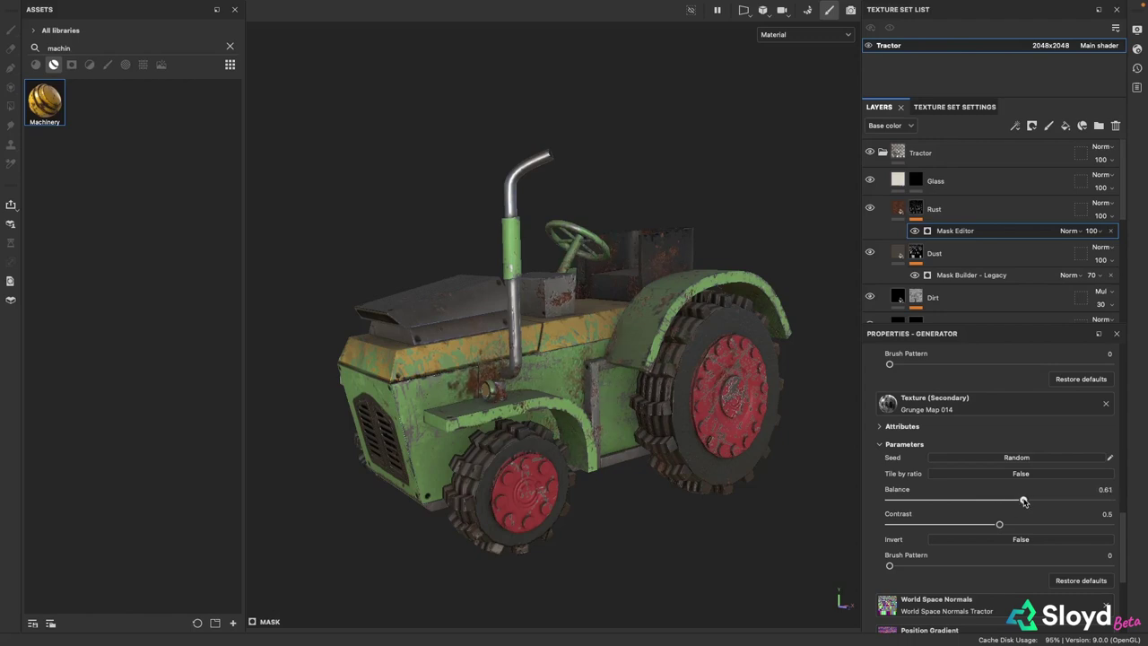
left_click_drag(637, 238, 639, 375, "alt")
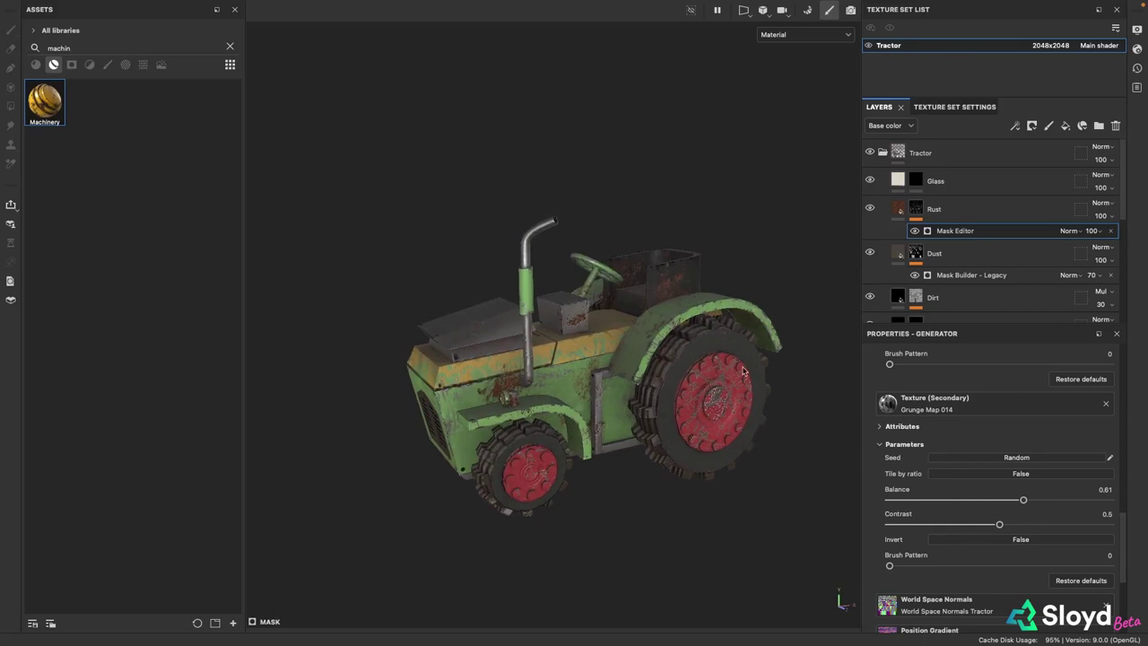
Add a second generator to the Rust layer's mask and assign Metal Edge Wear to it
left_click(916, 209)
right_click(927, 229)
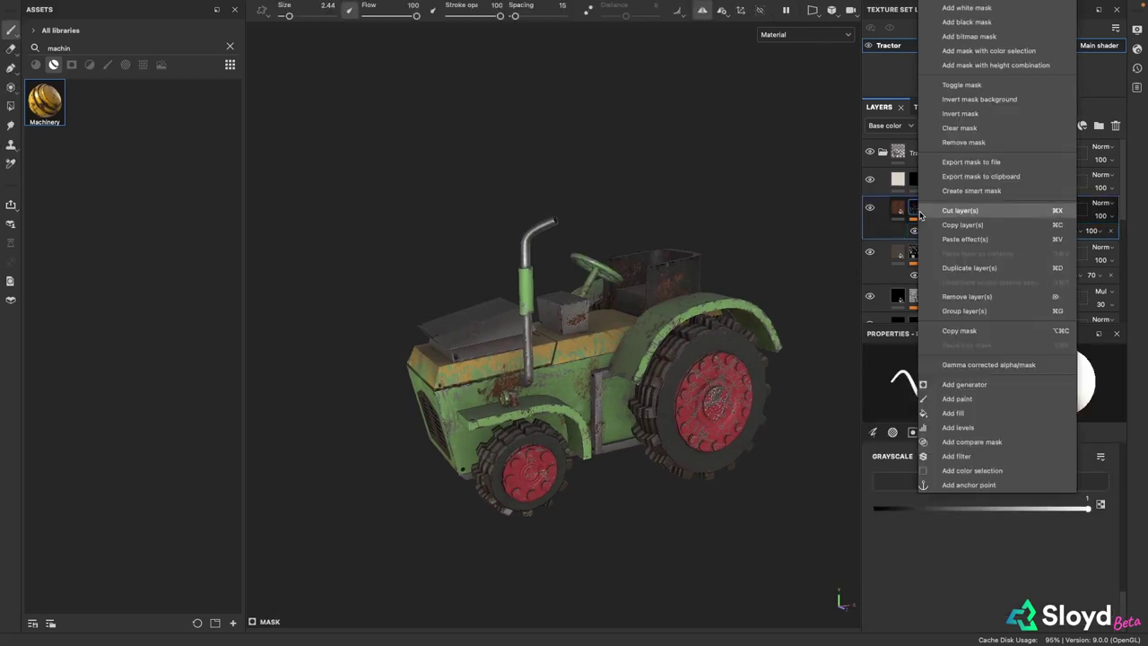
left_click(963, 385)
left_click(993, 391)
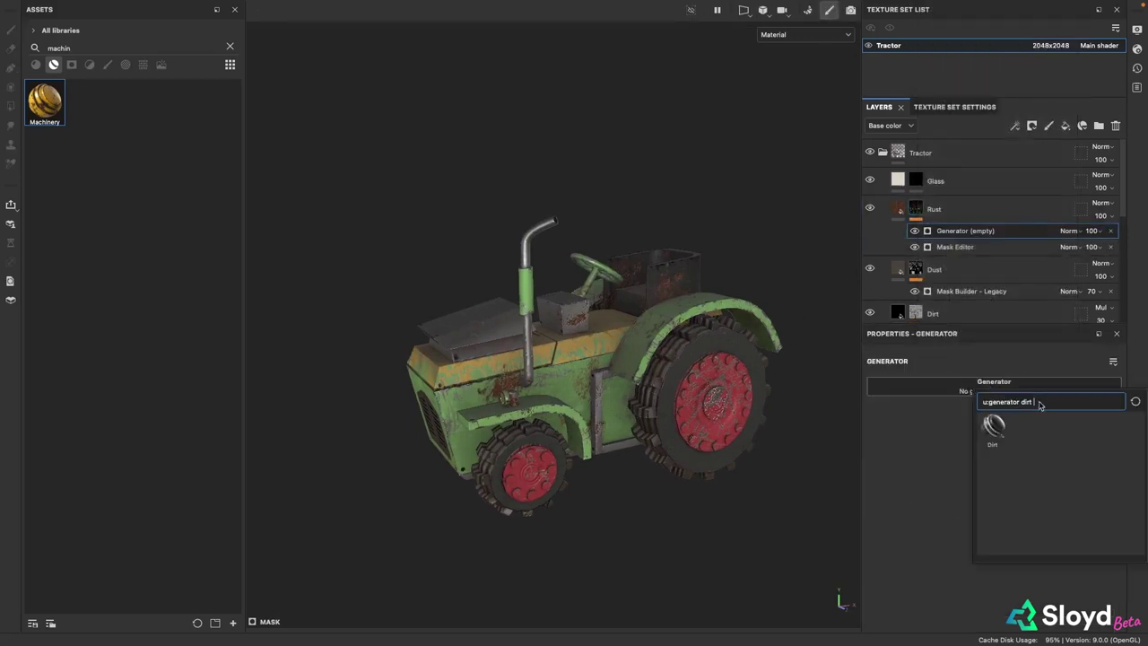
key("BackSpace")
key("BackSpace")
key("BackSpace")
key("BackSpace")
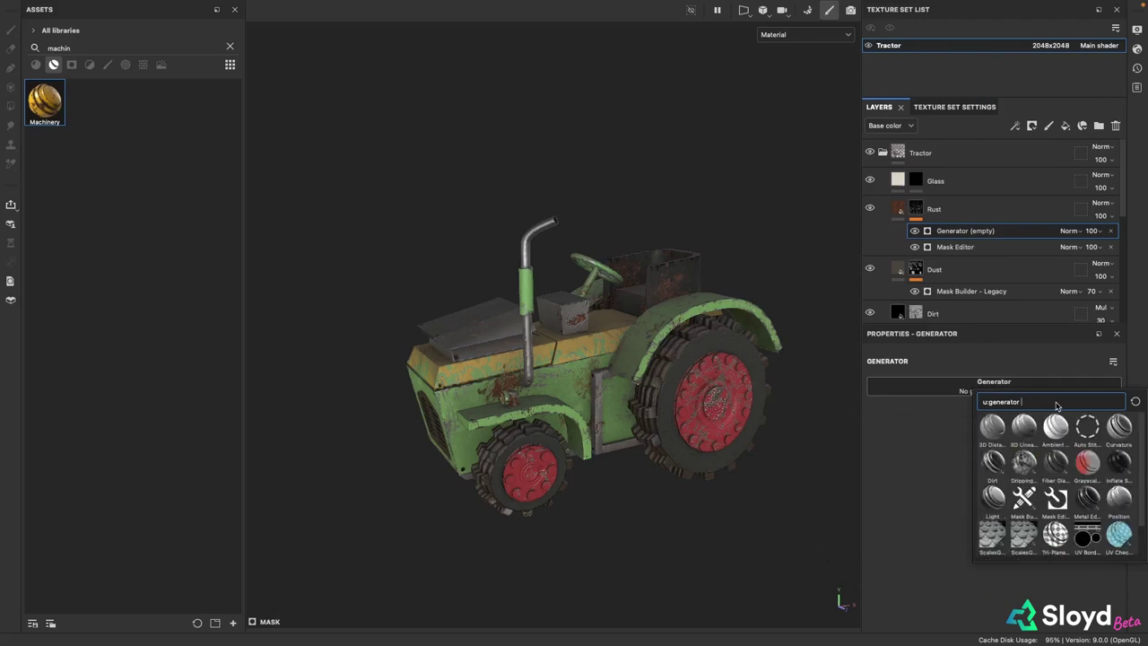
type("metal")
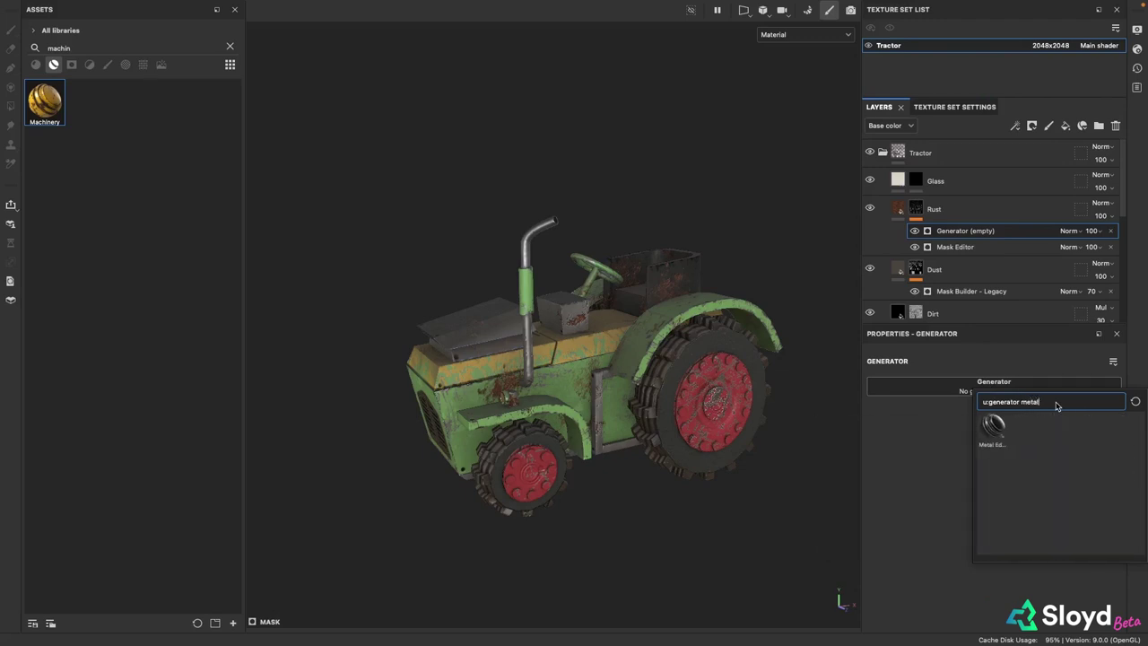
left_click(993, 424)
Set the Metal Edge Wear generator's Wear Level to 0.88 and its Wear Contrast to 0.35
scroll(638, 453, "up", 3)
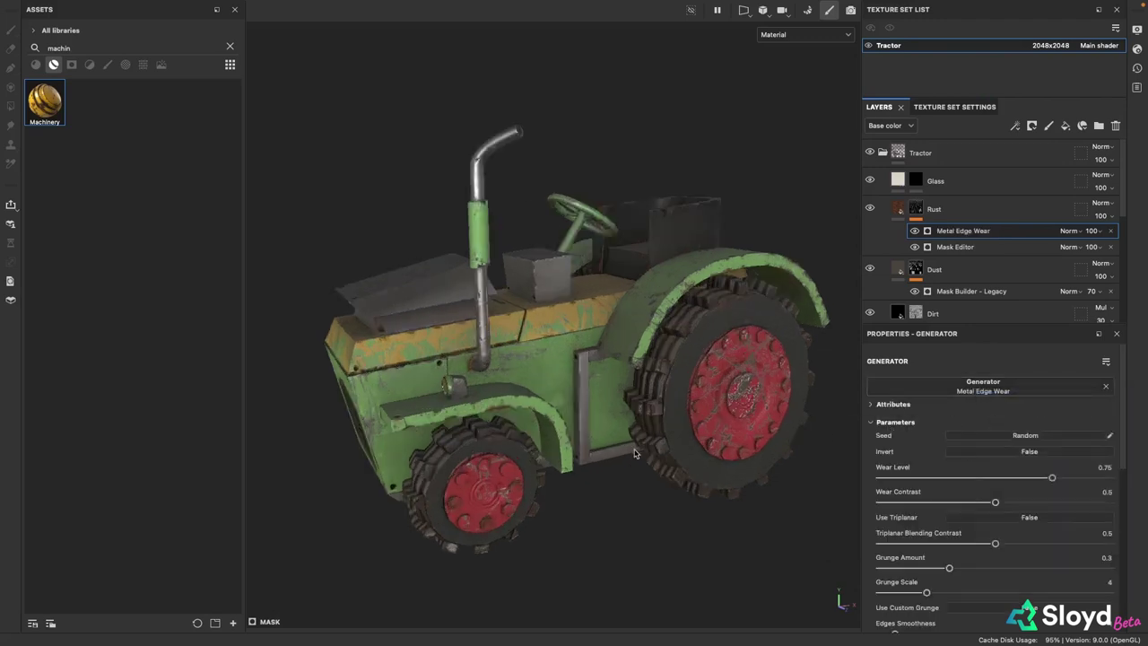
left_click_drag(558, 449, 628, 374, "alt")
scroll(598, 452, "up", 3)
scroll(628, 374, "down", 3)
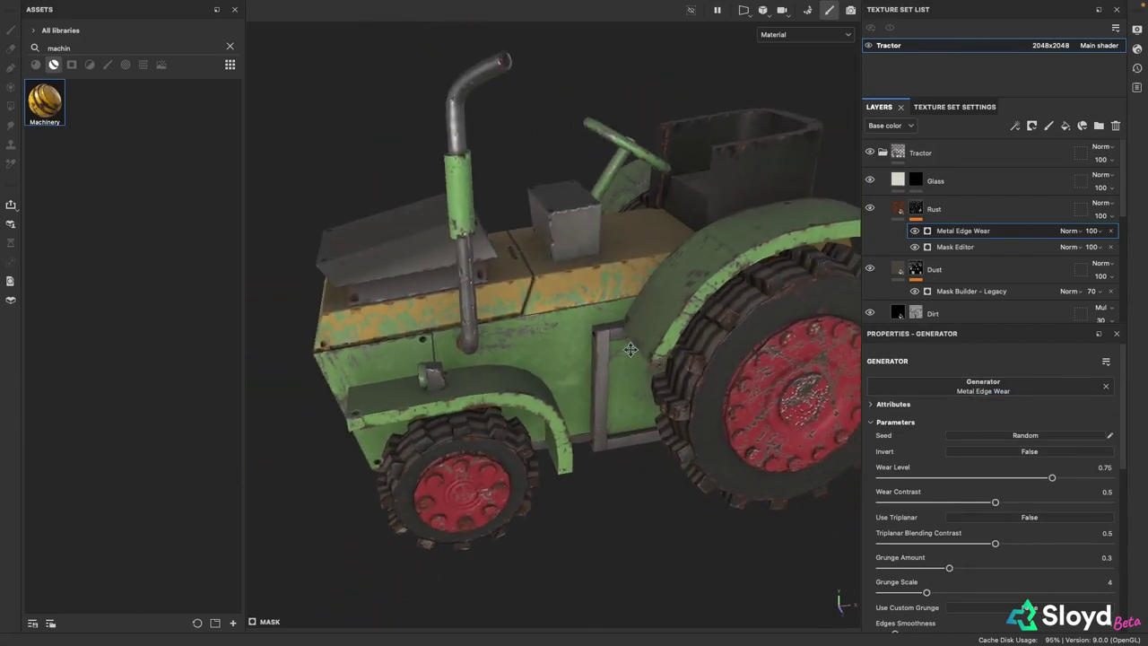
middle_click_drag(638, 346, 609, 356, "alt")
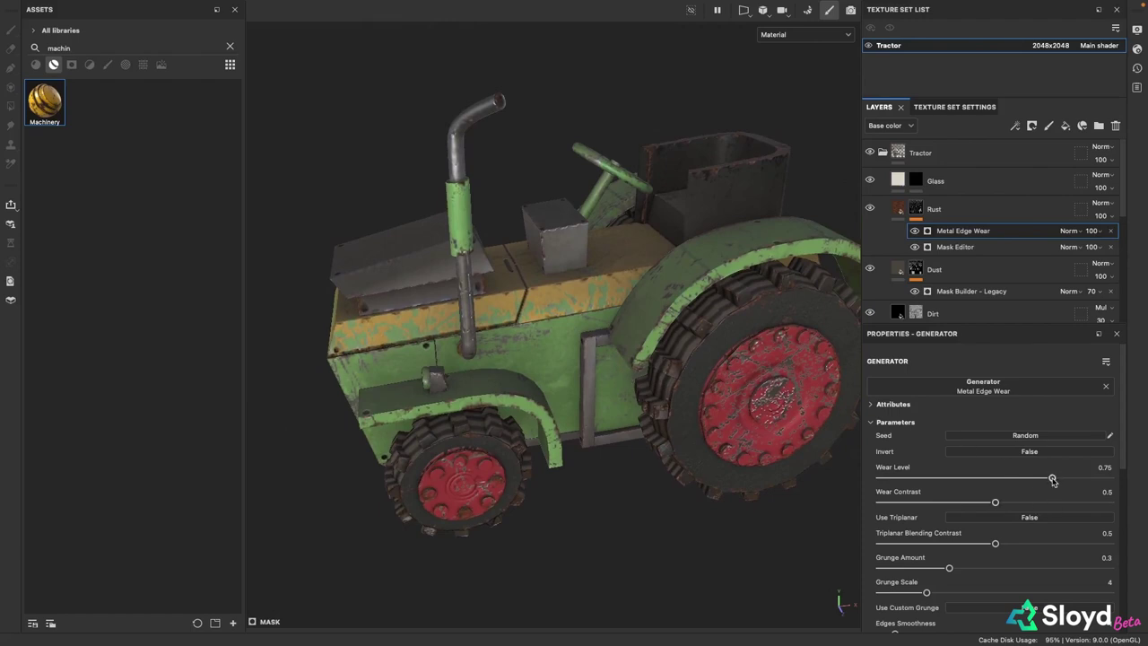
left_click_drag(1061, 480, 1083, 483)
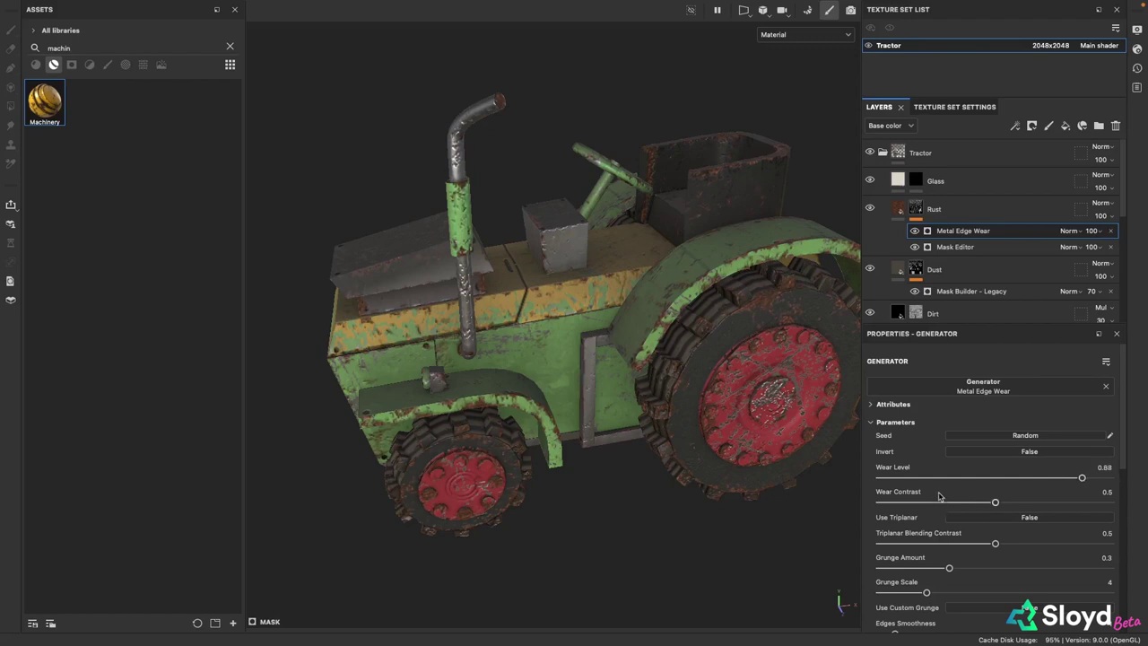
left_click_drag(988, 505, 953, 509)
left_click_drag(579, 427, 670, 398, "alt")
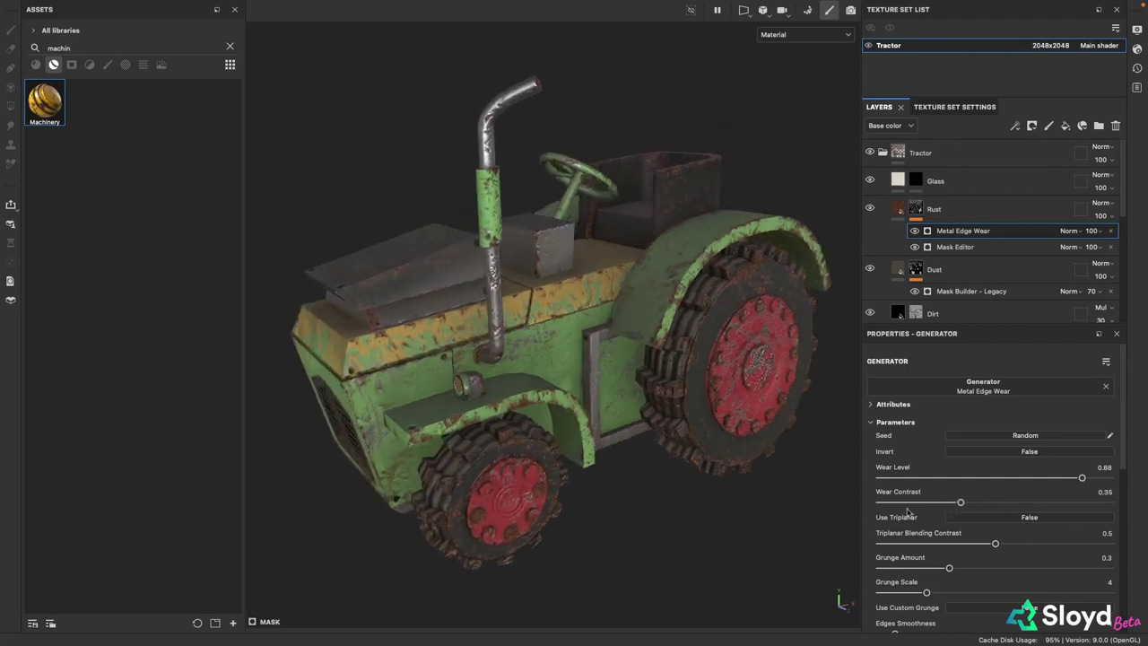
Raise the Metal Edge Wear generator's Grunge Amount to 0.4 and inspect the rust around the tractor
scroll(875, 520, "down", 3)
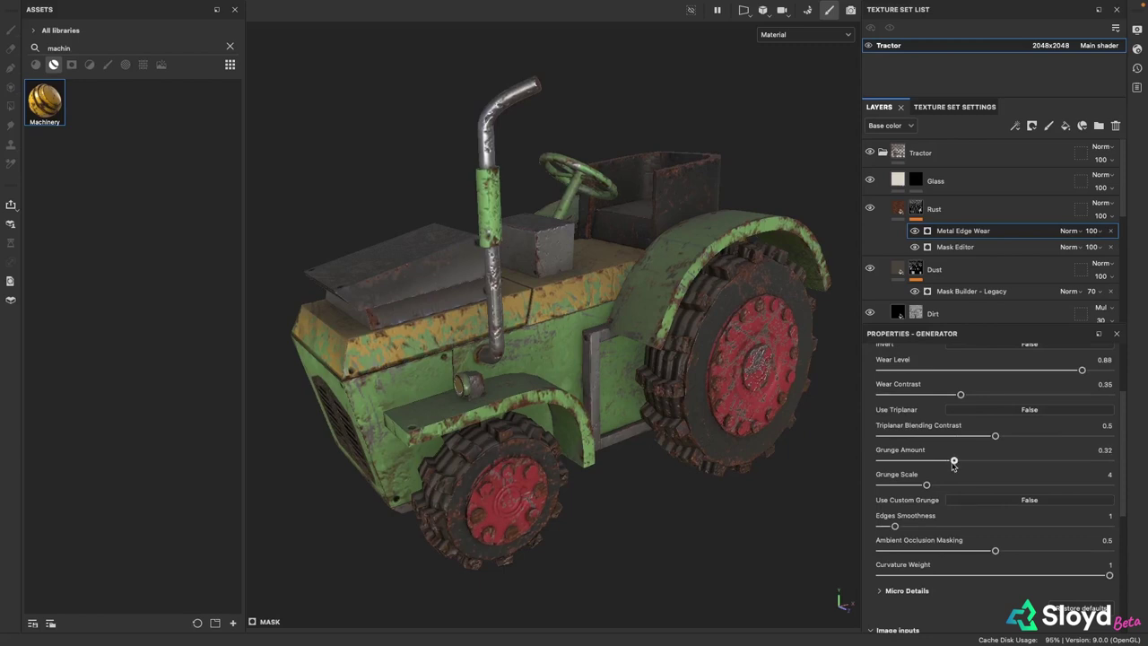
mouse_move(966, 464)
left_mouse_down()
mouse_move(1012, 463)
mouse_move(977, 462)
left_mouse_up()
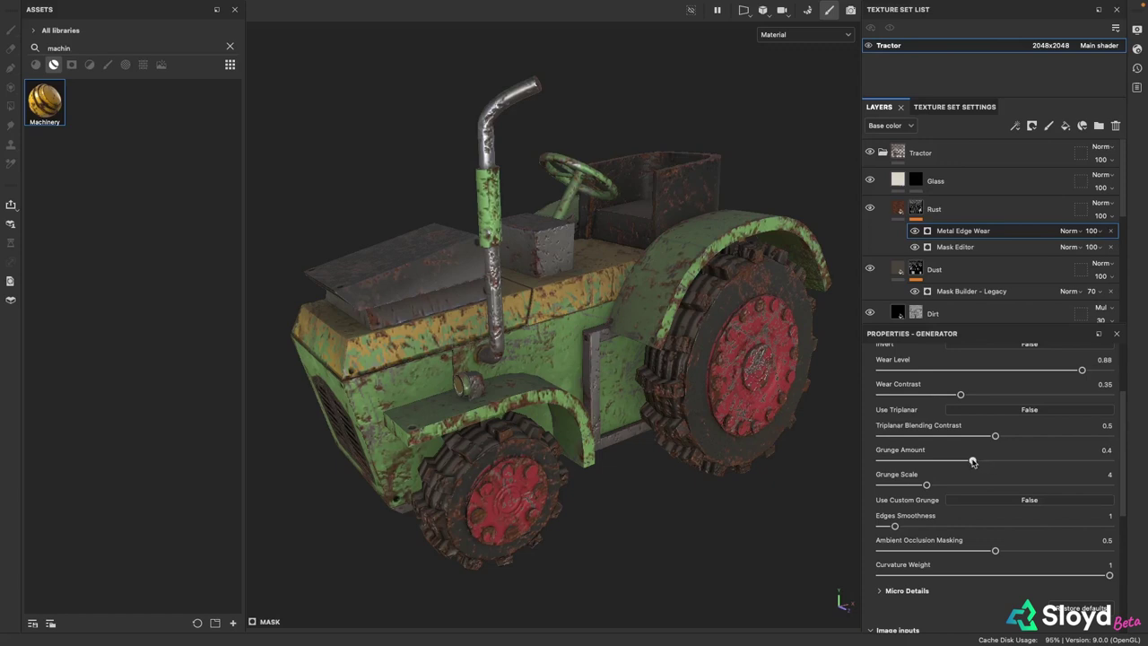
scroll(610, 380, "down", 3)
left_click_drag(645, 376, 673, 394, "alt")
scroll(440, 425, "up", 3)
scroll(538, 417, "down", 3)
left_click_drag(538, 417, 672, 389, "alt")
scroll(589, 409, "up", 2)
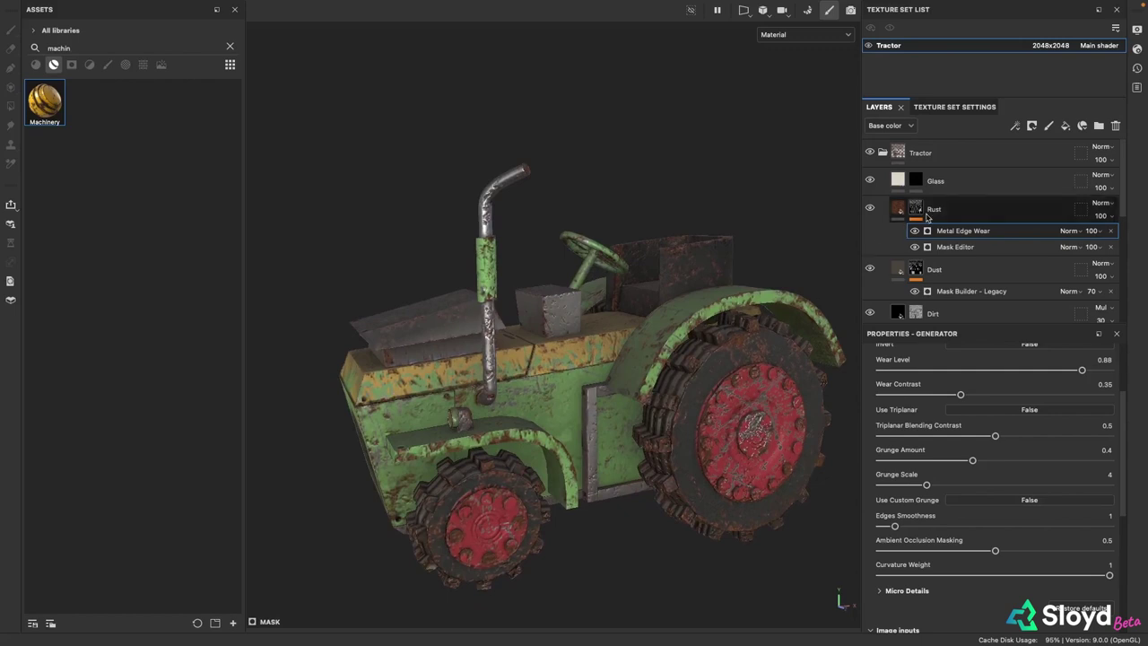
Set the blending mode of the Metal Edge Wear generator to Linear dodge (Add) and check the combined rust
left_click(1069, 230)
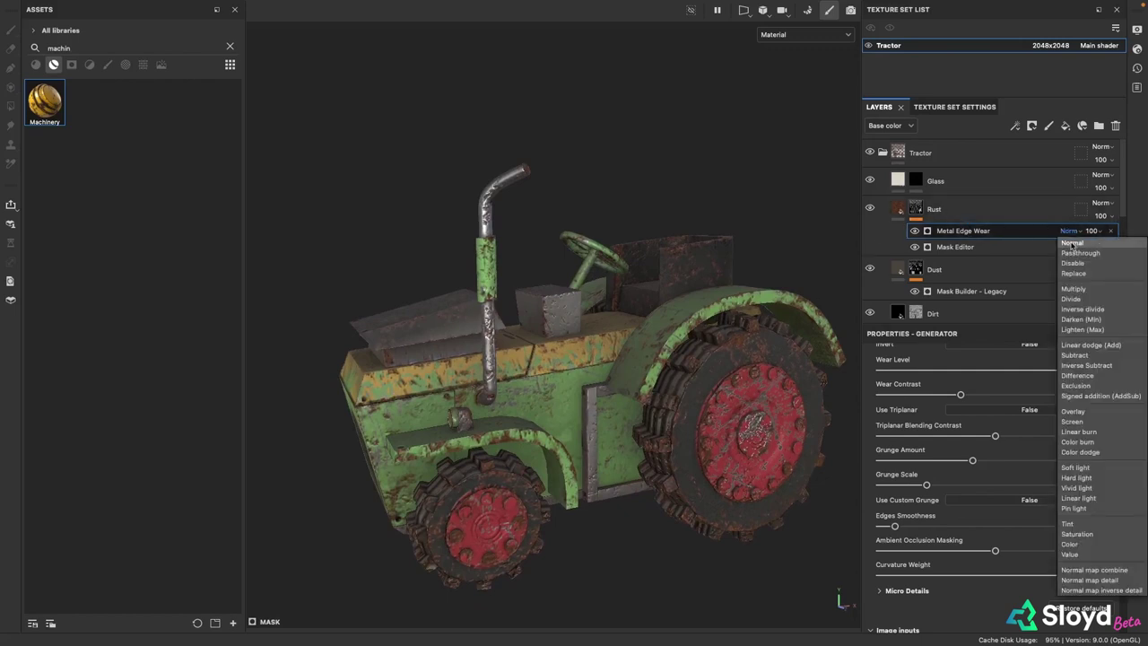
left_click(1084, 347)
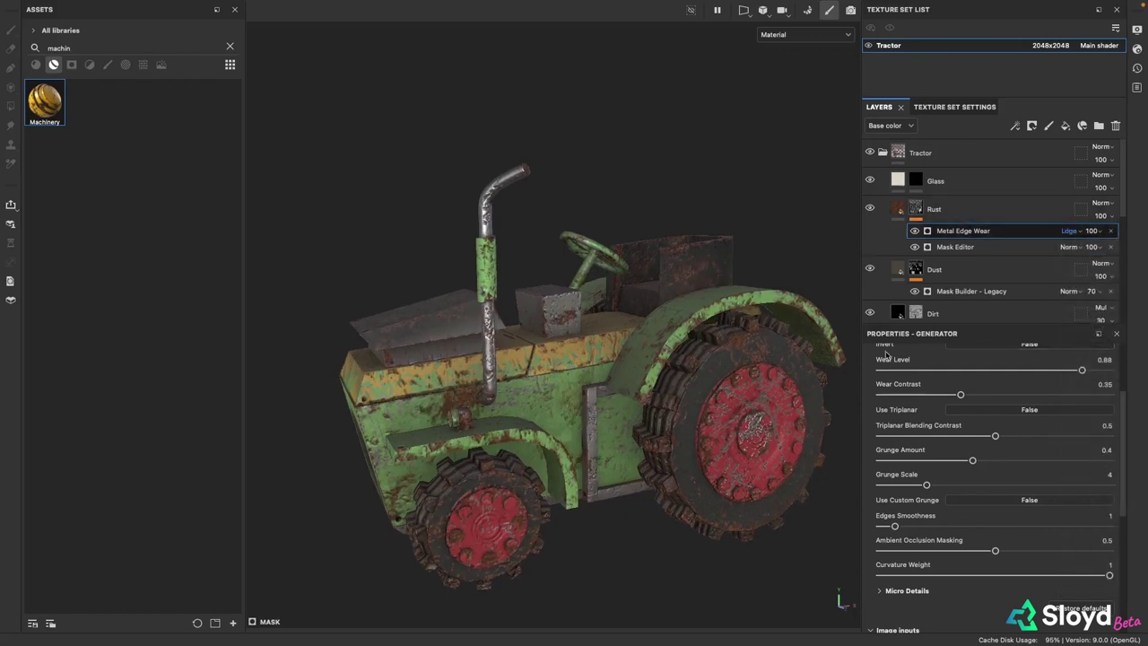
mouse_move(628, 377)
left_mouse_down("alt")
mouse_move(646, 368)
mouse_move(619, 359)
mouse_move(702, 346)
mouse_move(697, 389)
mouse_move(676, 418)
mouse_move(473, 386)
mouse_move(427, 399)
left_mouse_up("alt")
mouse_move(503, 254)
right_mouse_down("shift")
mouse_move(431, 259)
mouse_move(490, 266)
right_mouse_up("shift")
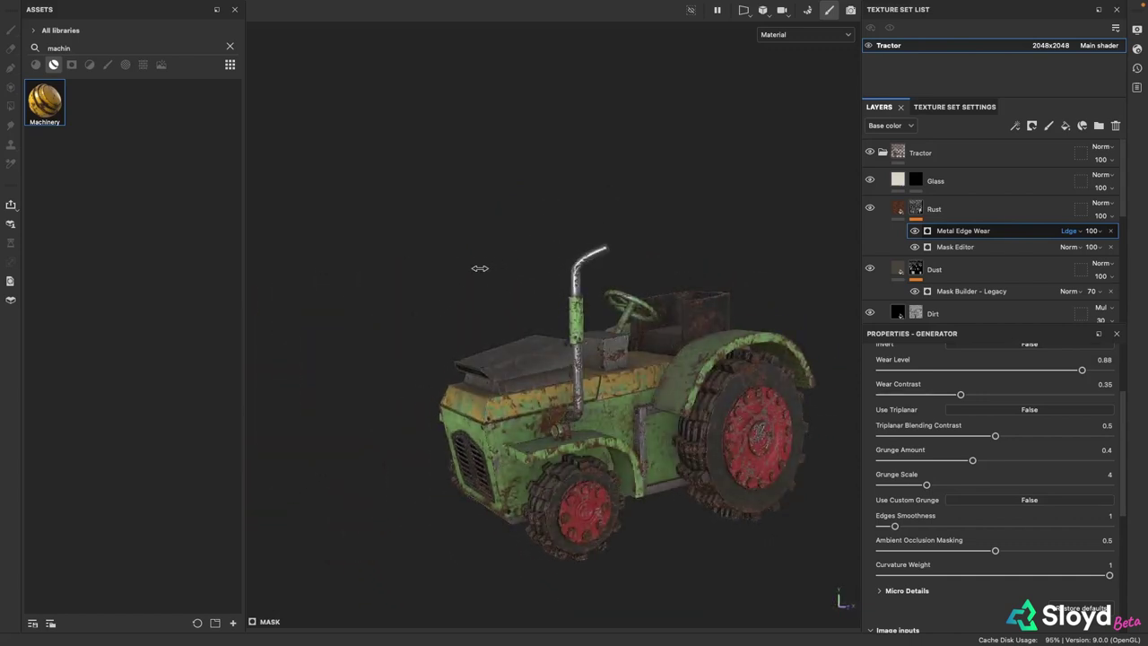
Add a Paint effect at the head of the Rust layer's mask stack, above the Metal Edge Wear generator
left_click_drag(475, 266, 658, 305, "alt")
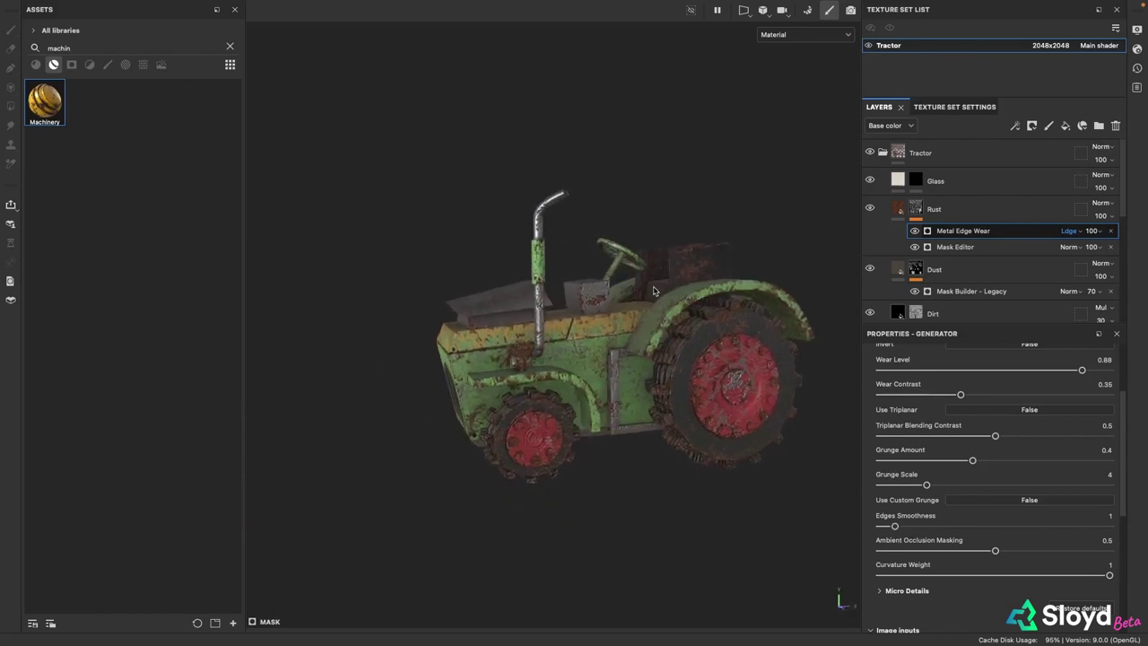
left_click_drag(707, 405, 684, 403, "alt")
right_click(952, 232)
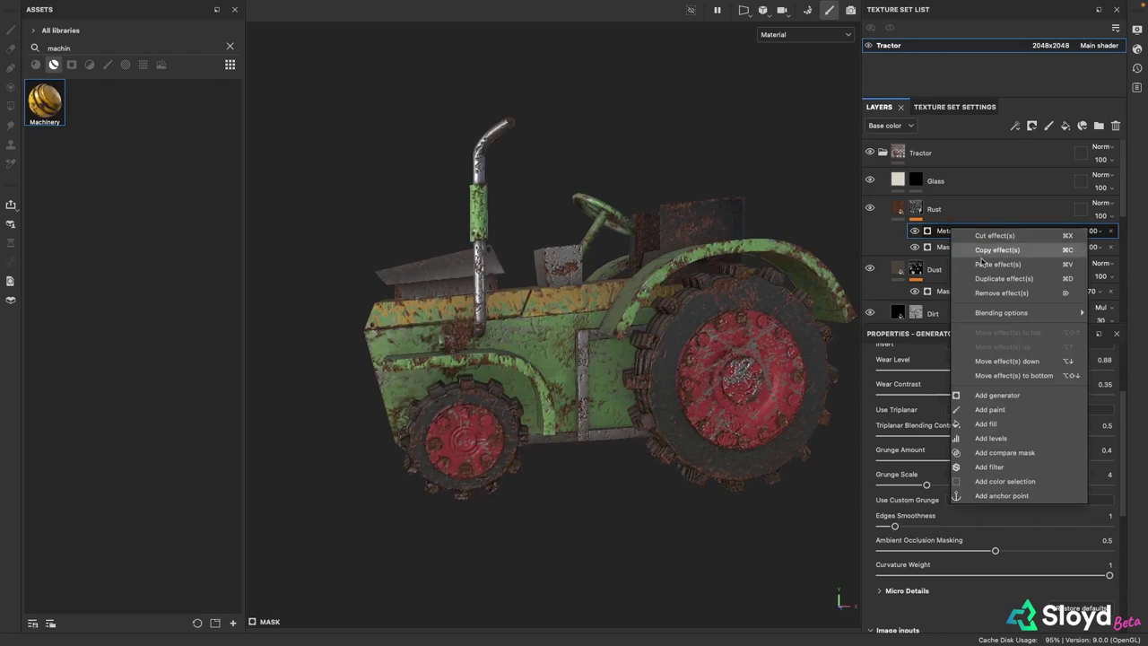
left_click(997, 412)
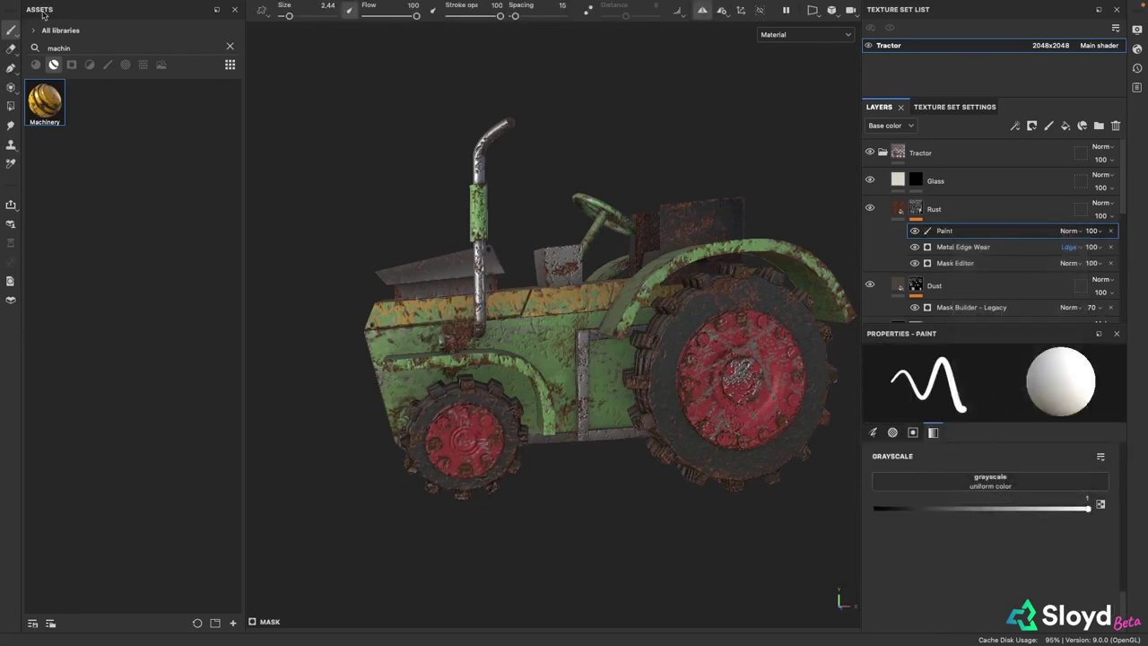
left_click(11, 106)
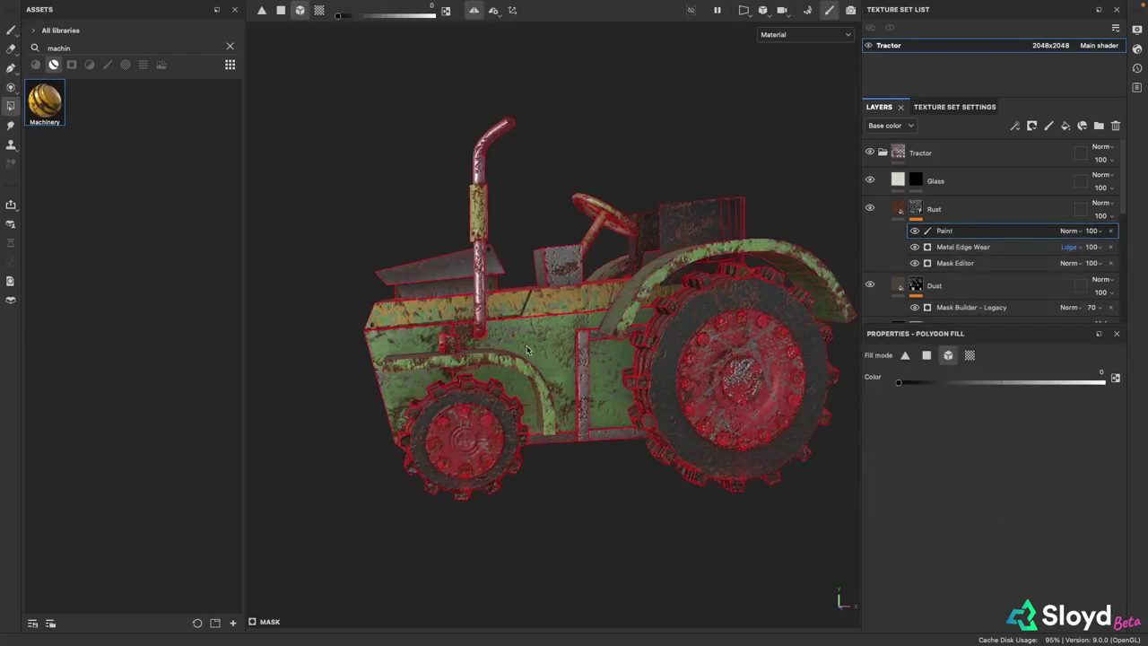
left_click_drag(530, 350, 560, 349, "alt")
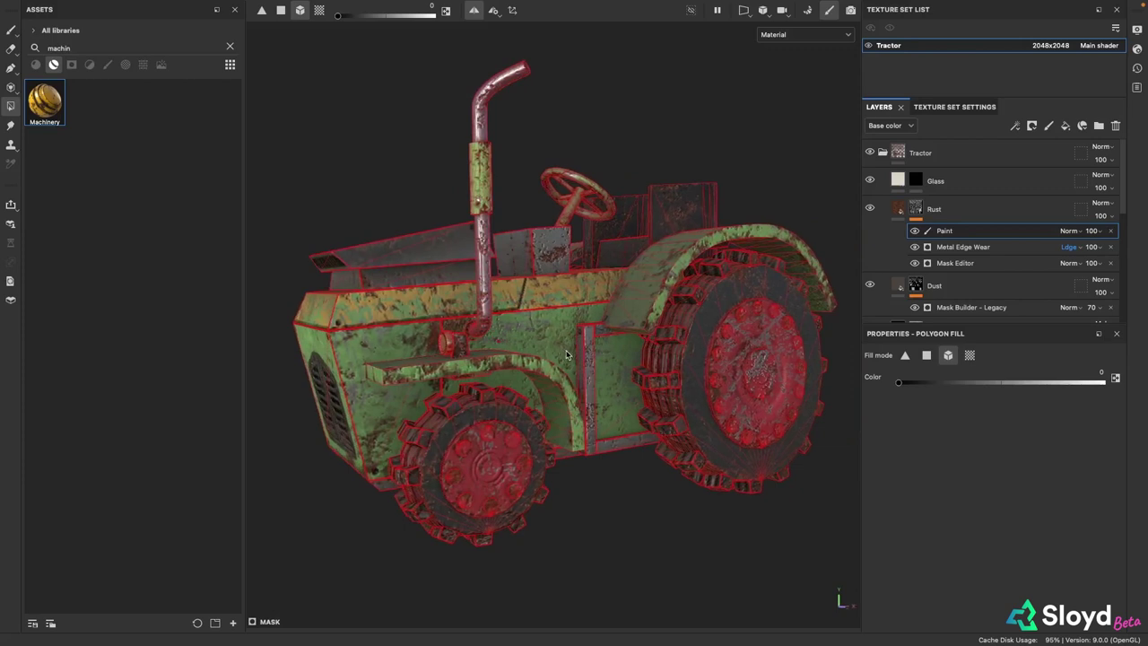
left_click_drag(617, 408, 450, 430, "alt")
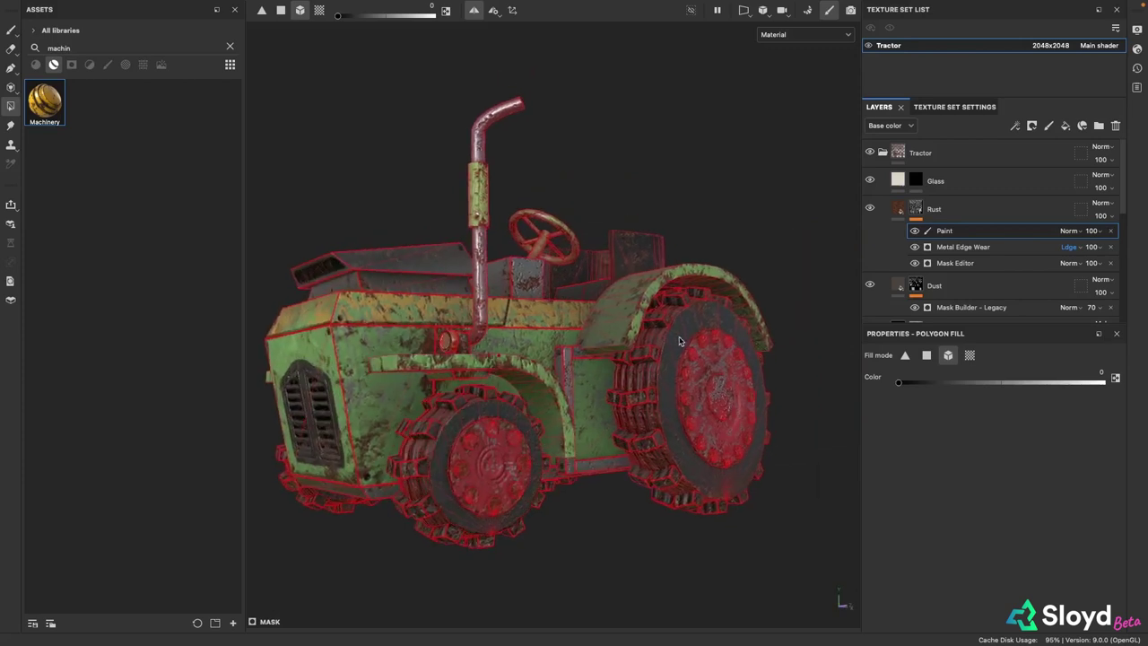
left_click_drag(666, 366, 705, 368, "alt")
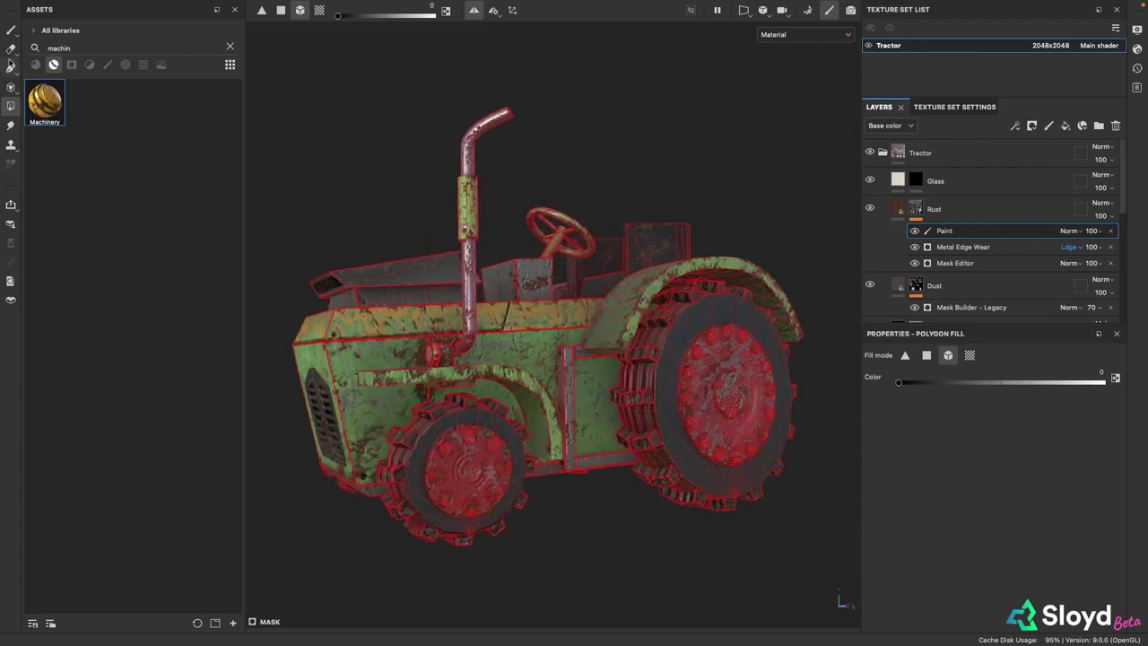
left_click(11, 30)
Add a Paint effect to the Rust layer's material content rather than its mask
scroll(753, 436, "down", 3)
left_click_drag(752, 436, 706, 366, "alt")
scroll(793, 391, "up", 3)
scroll(623, 411, "up", 3)
middle_click_drag(706, 367, 657, 395, "alt")
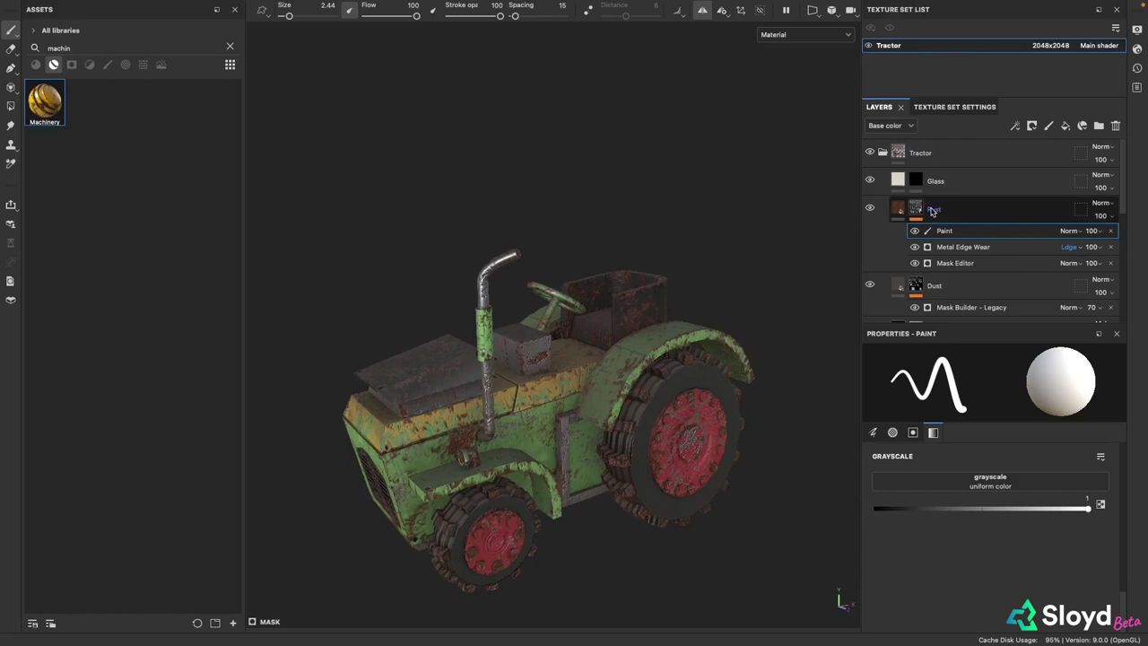
left_click(903, 210)
right_click(898, 208)
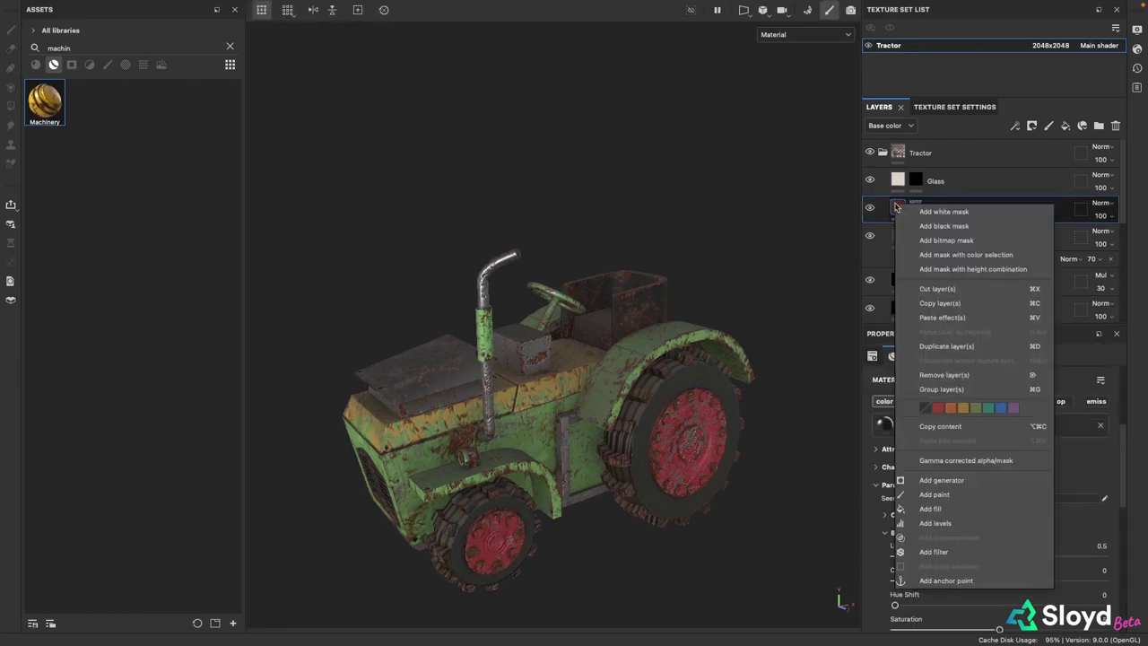
left_click(935, 494)
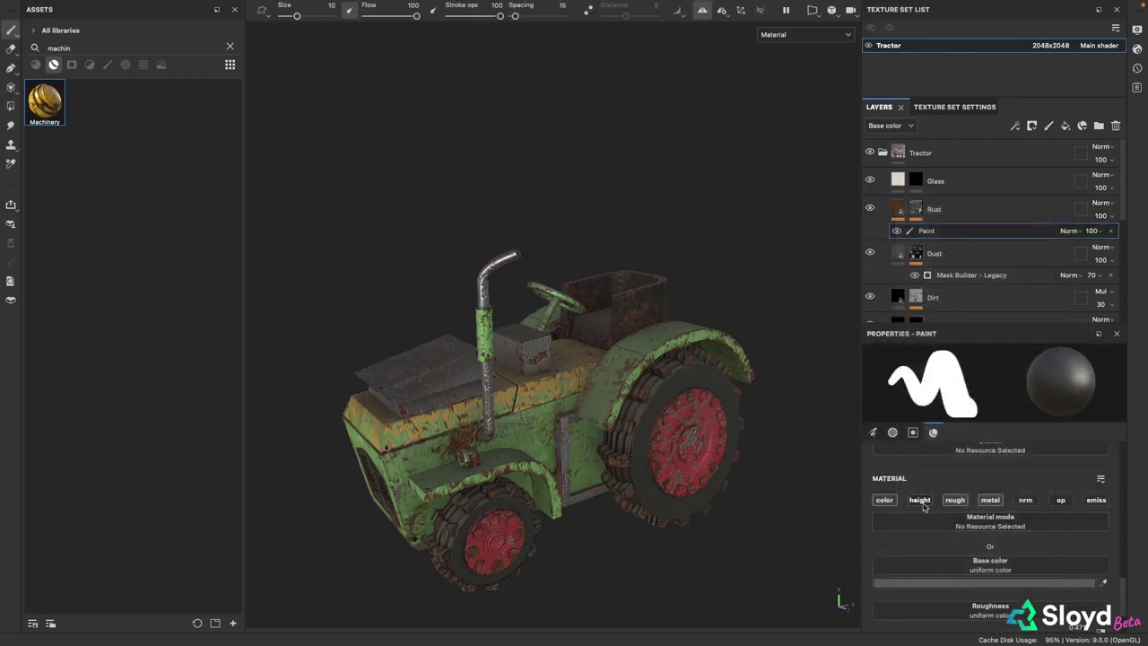
Limit the paint to the color channel and set its base color to orange-red CE5836
scroll(951, 551, "down", 1)
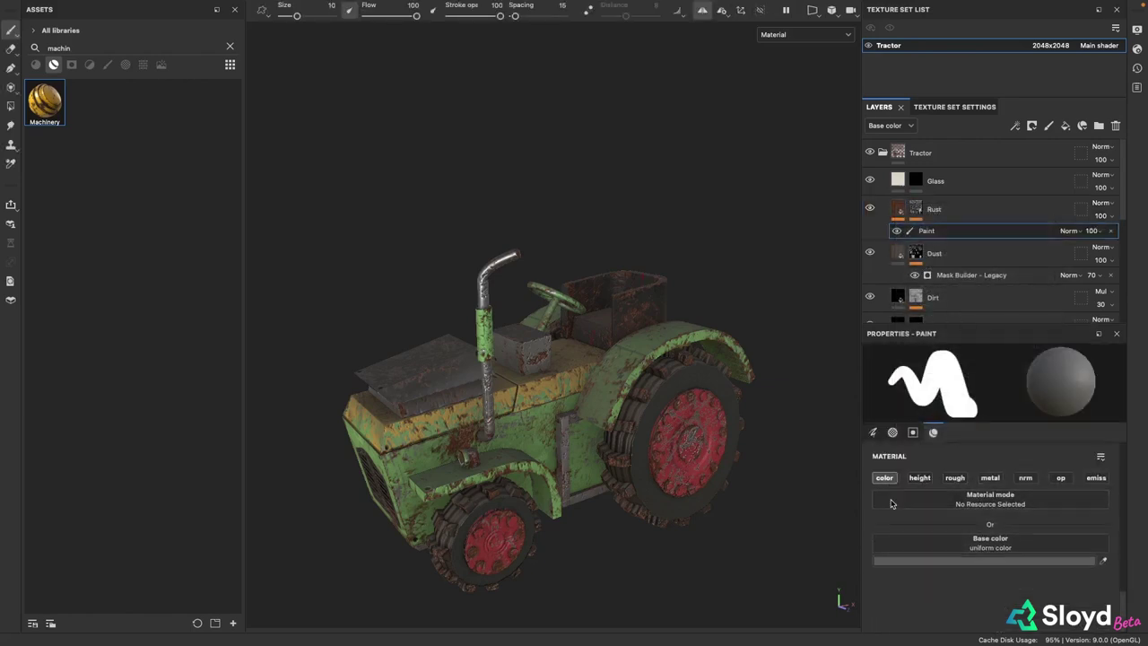
left_click(954, 560)
left_click_drag(312, 389, 309, 410)
left_click_drag(267, 370, 266, 307)
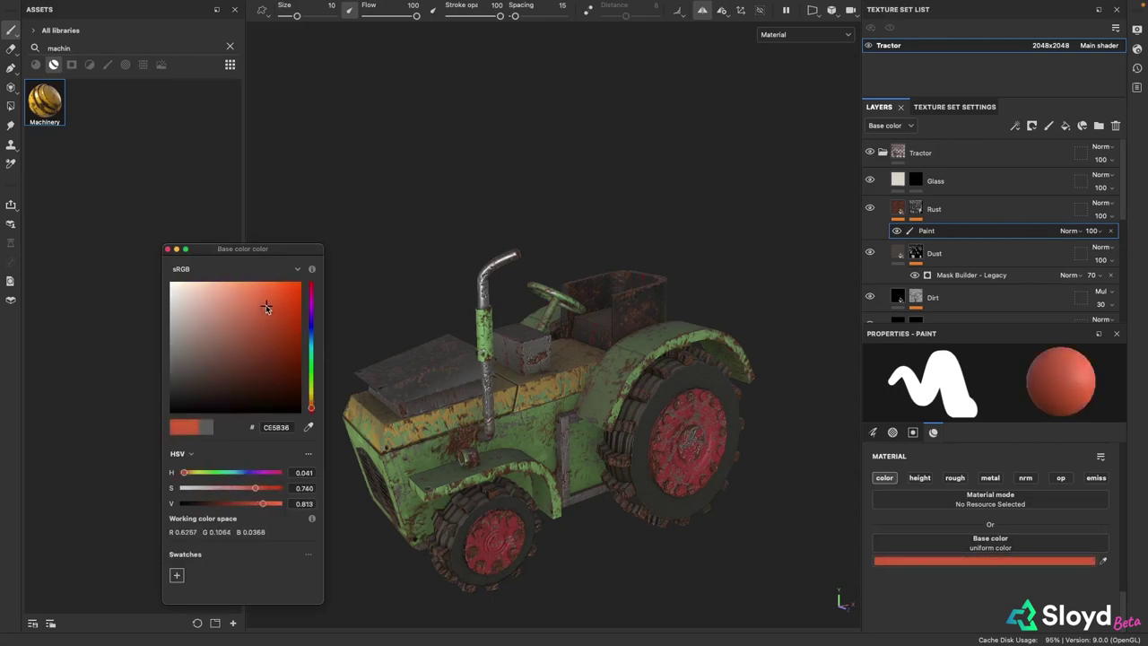
left_click(168, 250)
Clear the asset search, browse the brush presets and choose the Dirt 2 brush for the rust paint
left_click(232, 47)
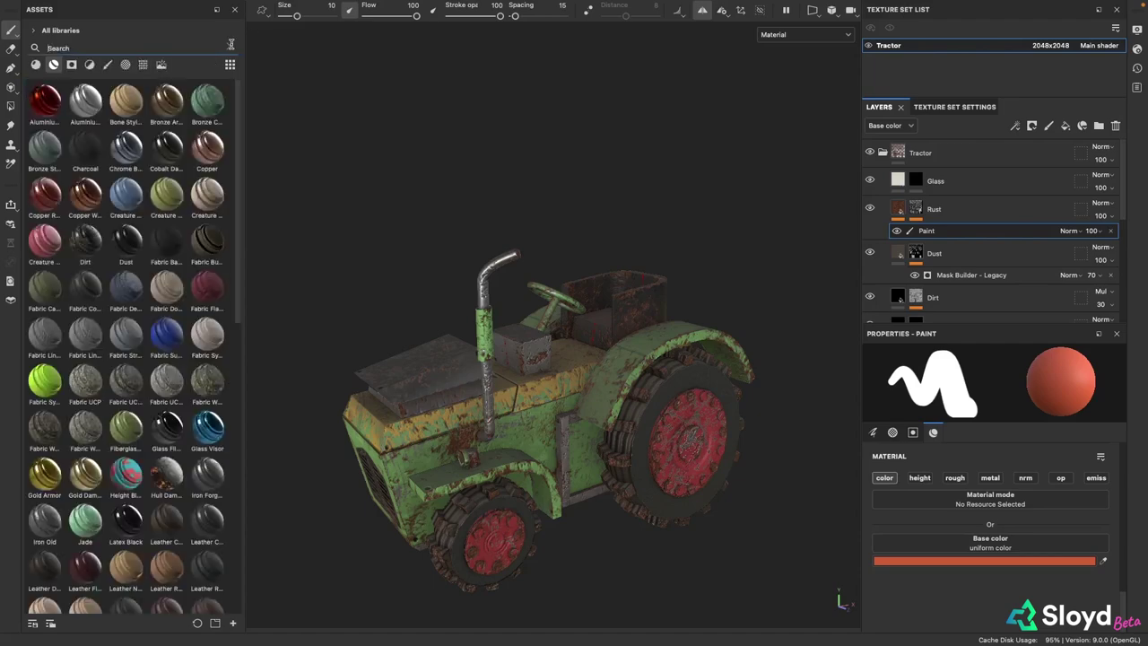
left_click(108, 65)
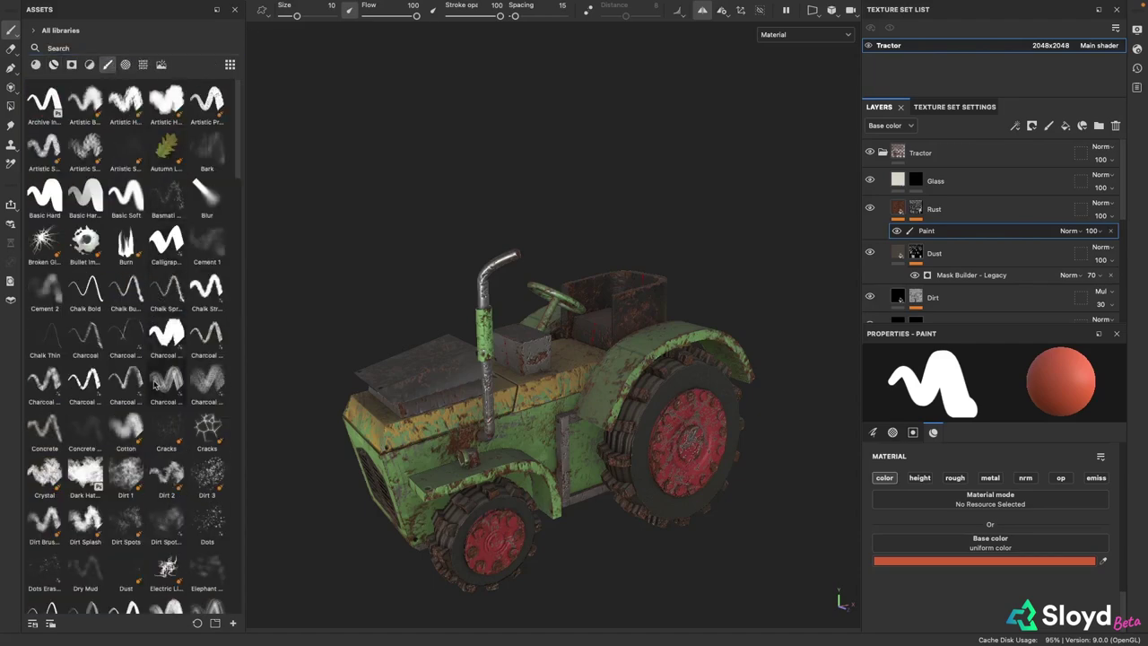
scroll(152, 434, "down", 5)
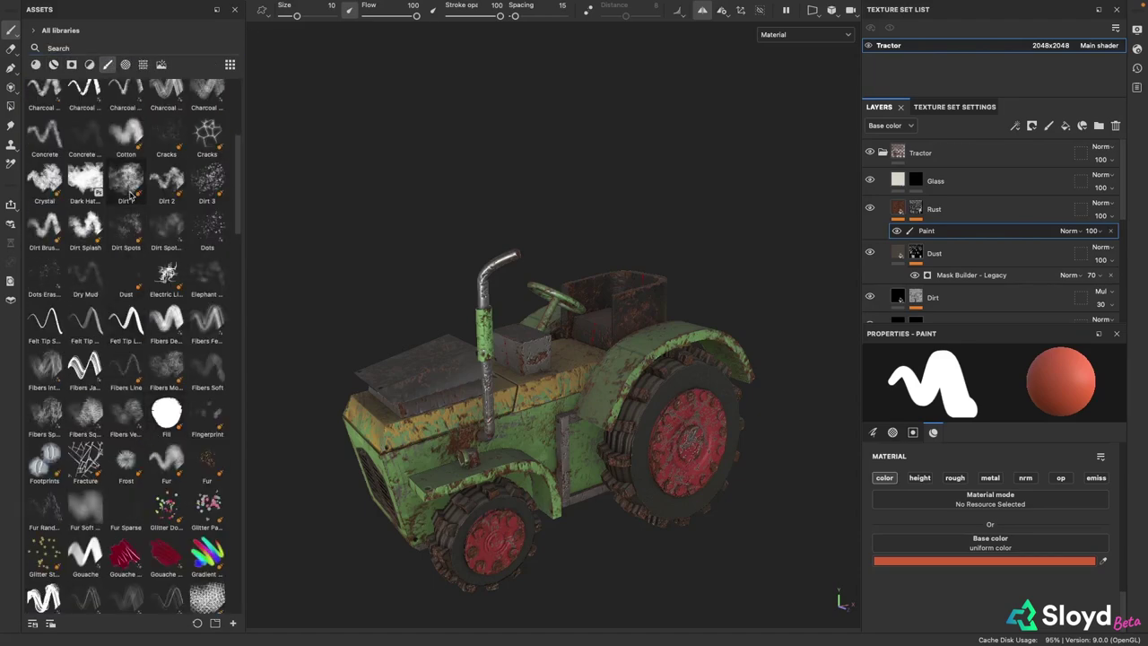
left_click(166, 180)
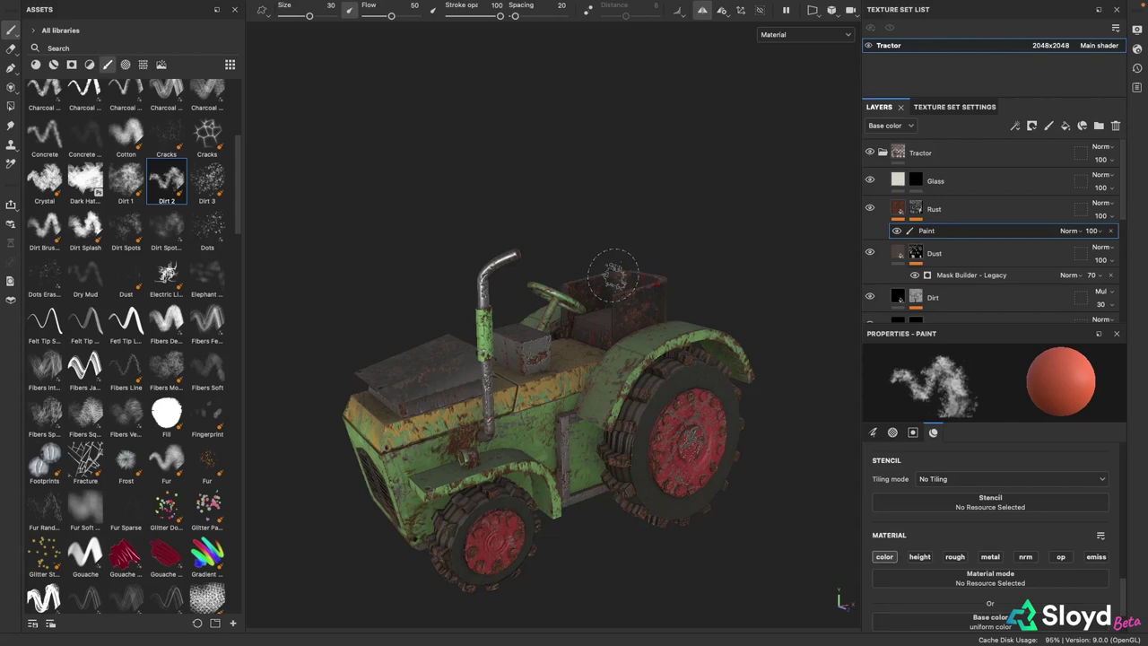
Turn off painting symmetry and frame the tractor for brush work
scroll(717, 305, "down", 2)
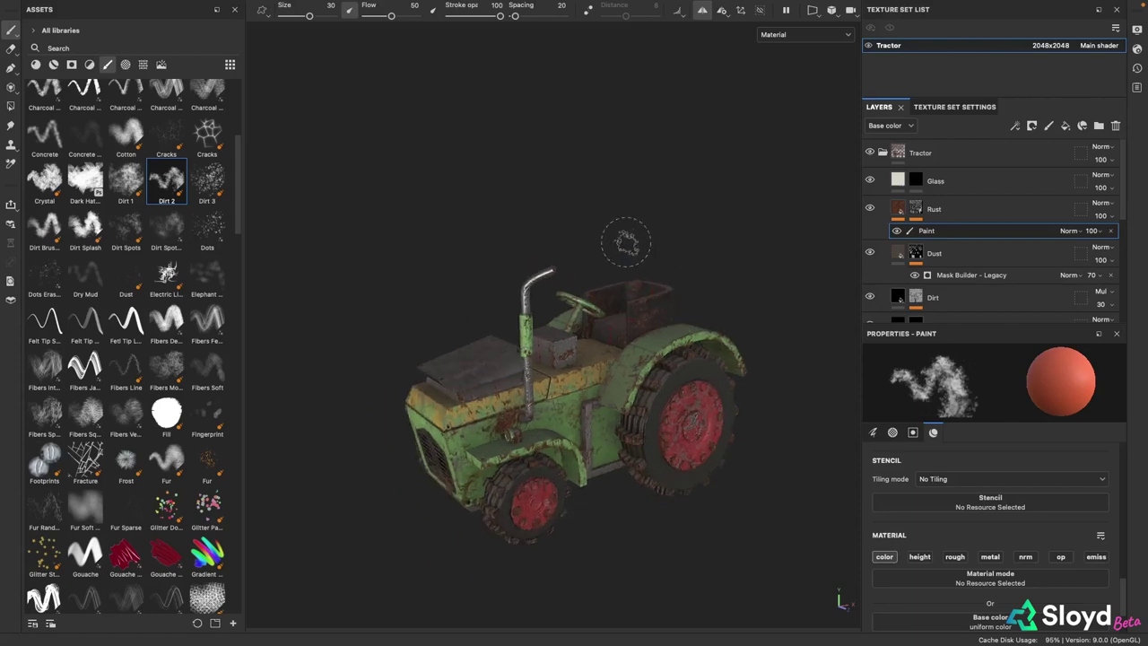
left_click_drag(625, 242, 649, 259, "alt")
middle_click_drag(649, 259, 592, 203, "alt")
left_click(703, 11)
scroll(746, 303, "up", 2)
middle_click_drag(742, 302, 745, 219, "alt")
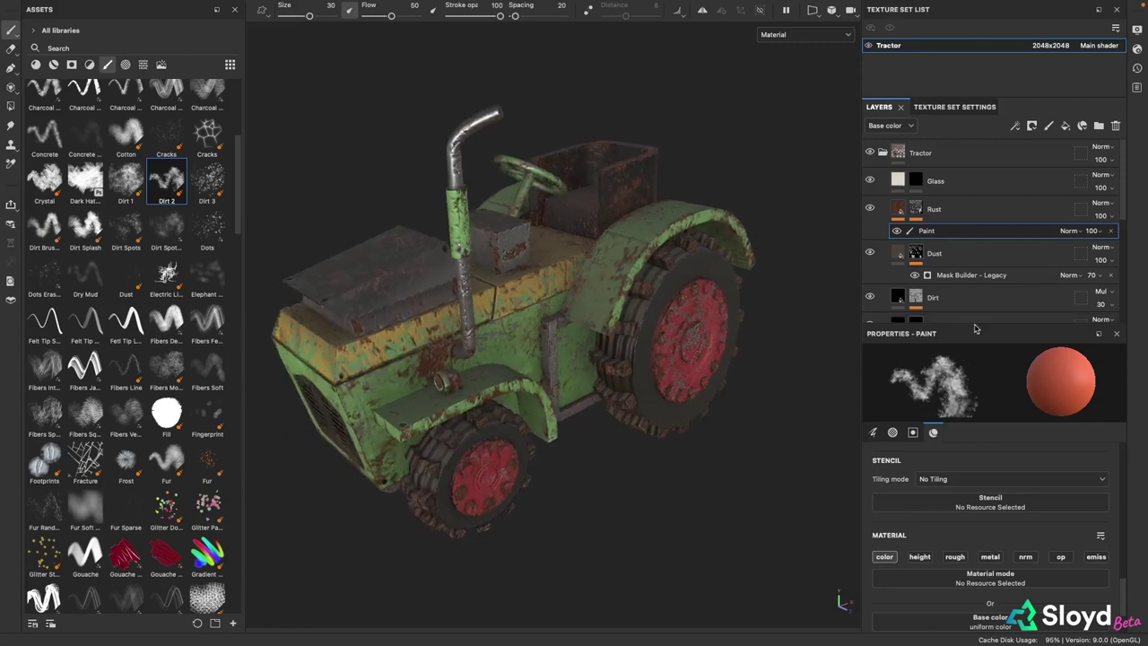
Set the brush's minimum size to 77%, enable pen pressure for flow and set the flow to 73
left_click_drag(976, 325, 978, 211)
scroll(979, 466, "up", 3)
scroll(979, 466, "up", 5)
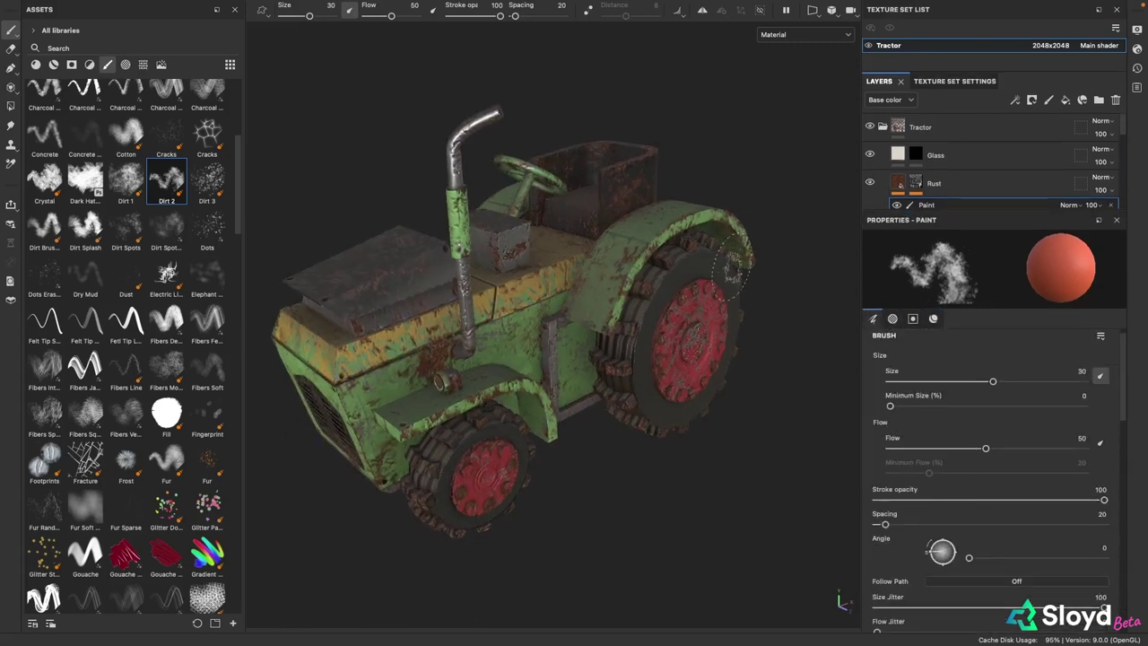
left_click_drag(727, 262, 686, 251, "alt")
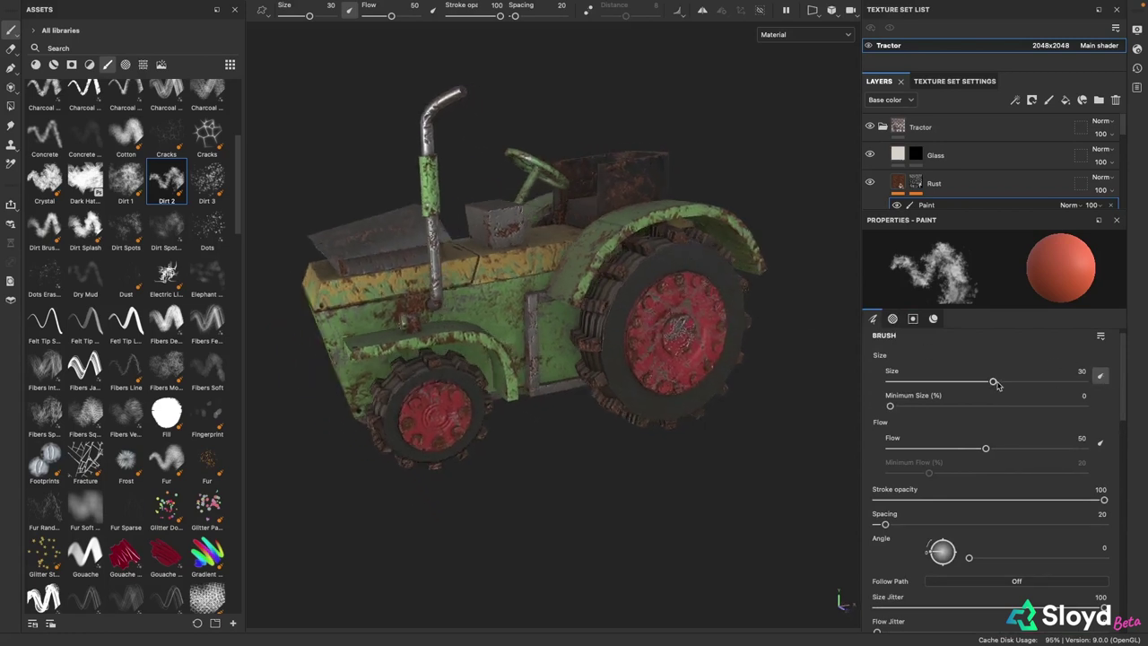
left_click_drag(901, 406, 1039, 408)
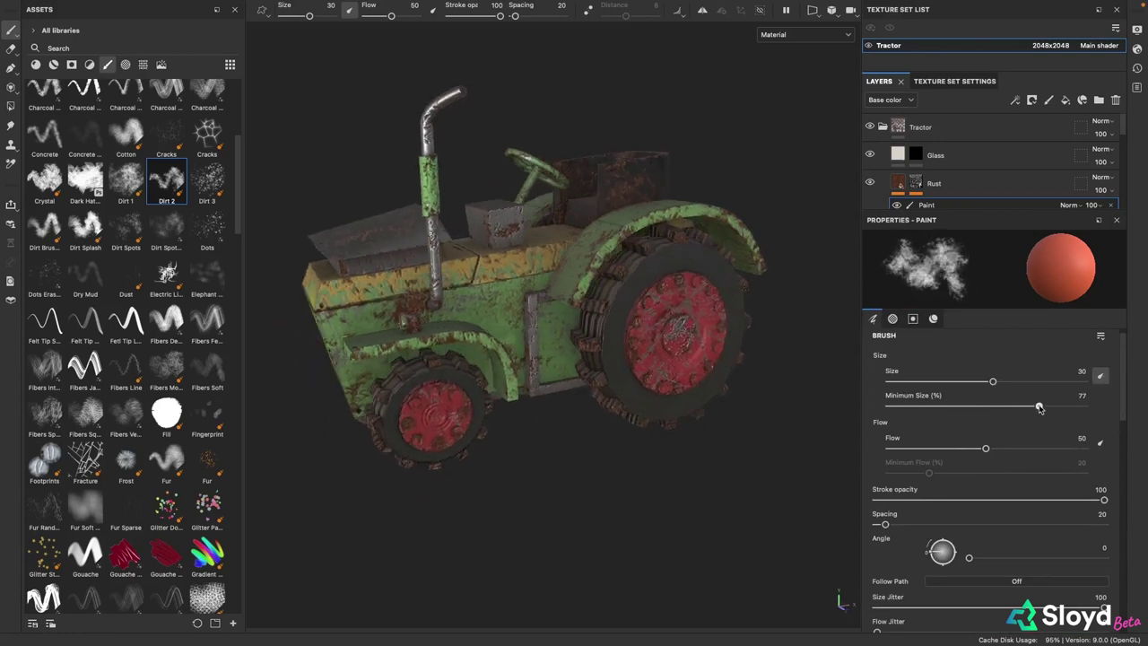
left_click(1100, 442)
left_click_drag(986, 448, 1032, 448)
Paint orange-red tint over the rust behind the exhaust pipe and along the edges of the seat
scroll(641, 368, "up", 3)
left_click_drag(641, 371, 638, 371, "alt")
left_click_drag(440, 422, 451, 413)
left_click_drag(572, 386, 509, 357, "alt")
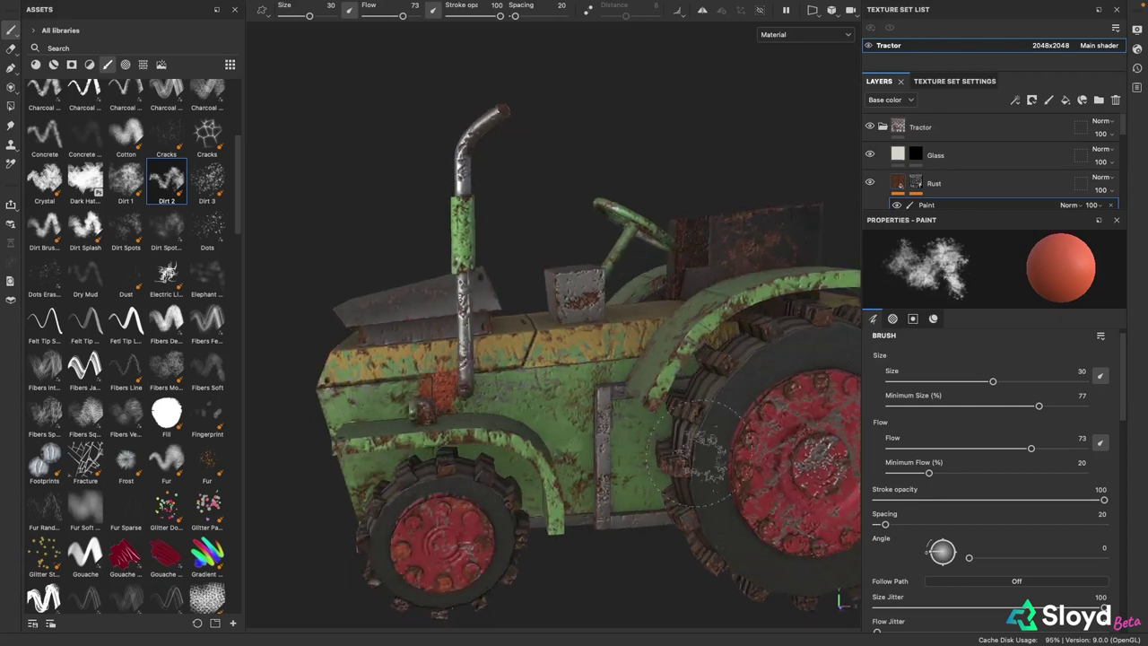
mouse_move(691, 445)
left_mouse_down("alt")
mouse_move(705, 220)
mouse_move(695, 166)
left_mouse_up("alt")
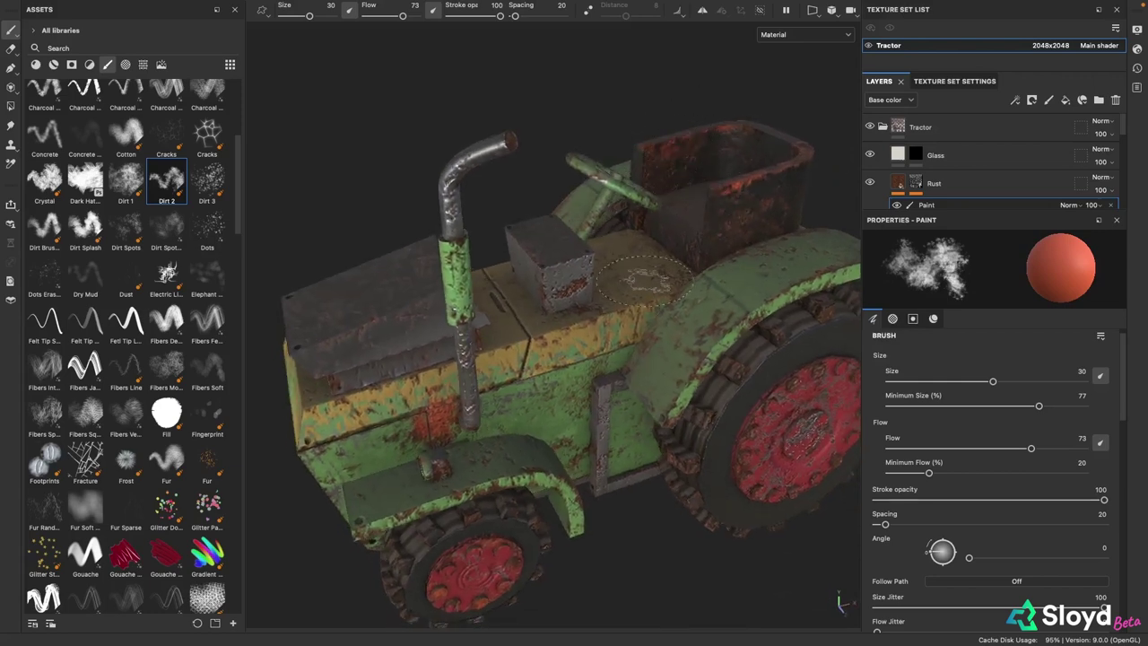
Paint orange-red tint over the rust on the rear fender and the box in front of the steering wheel
mouse_move(767, 305)
left_mouse_down("alt")
mouse_move(816, 309)
mouse_move(731, 291)
mouse_move(729, 307)
left_mouse_up("alt")
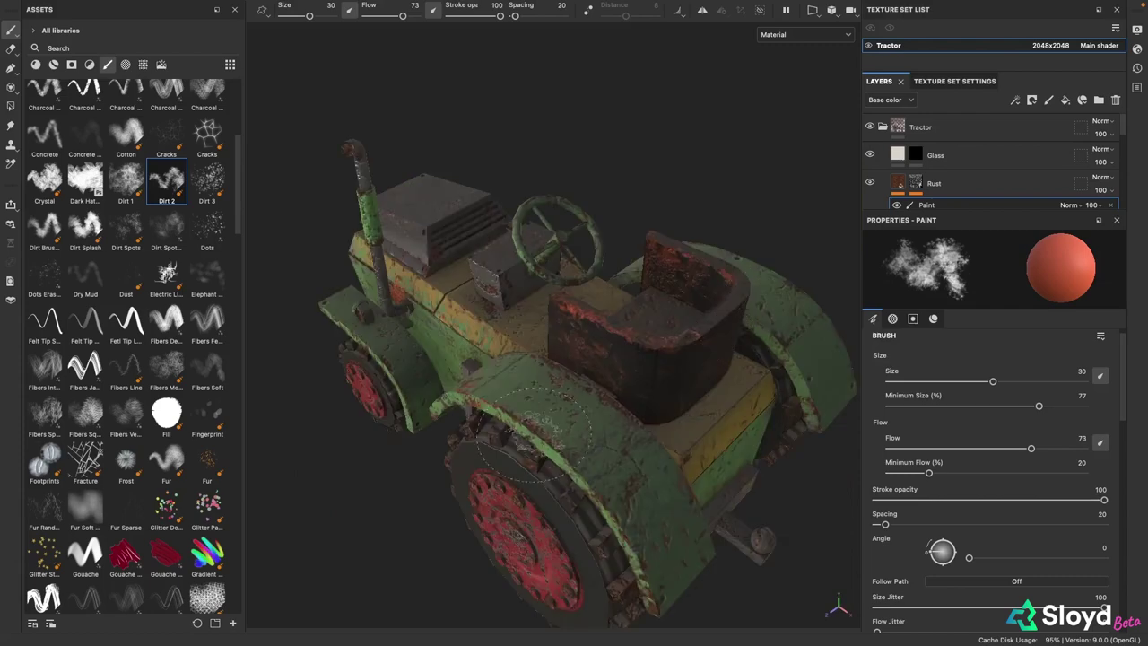
left_click_drag(648, 414, 609, 384, "alt")
left_click_drag(514, 485, 557, 452, "alt")
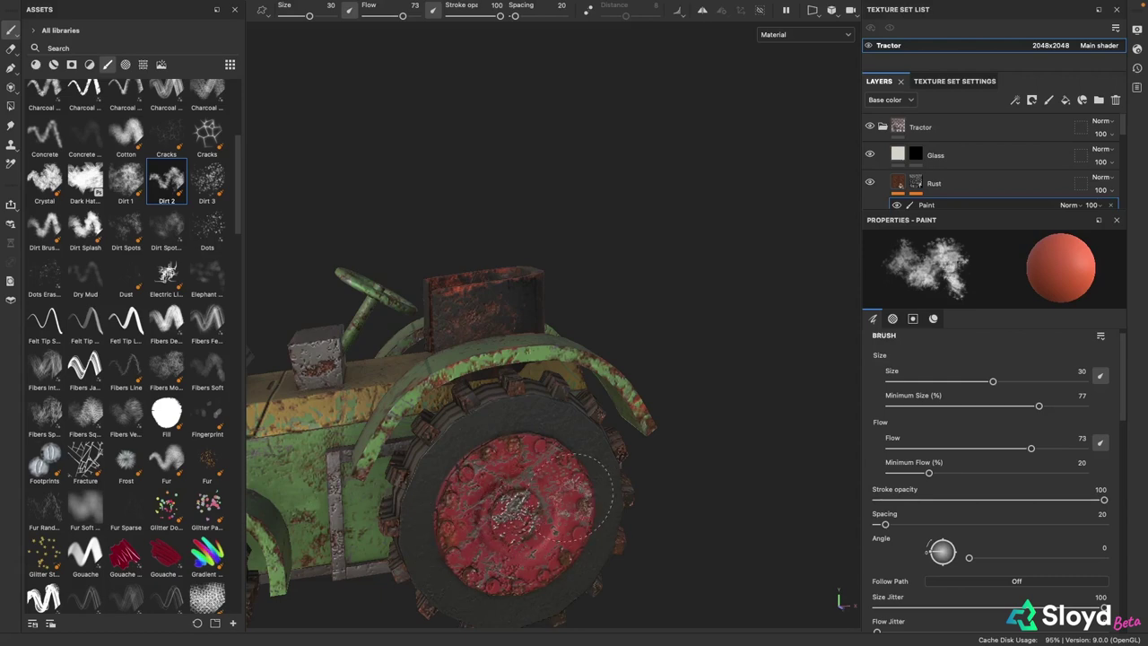
left_click_drag(530, 453, 575, 506, "alt")
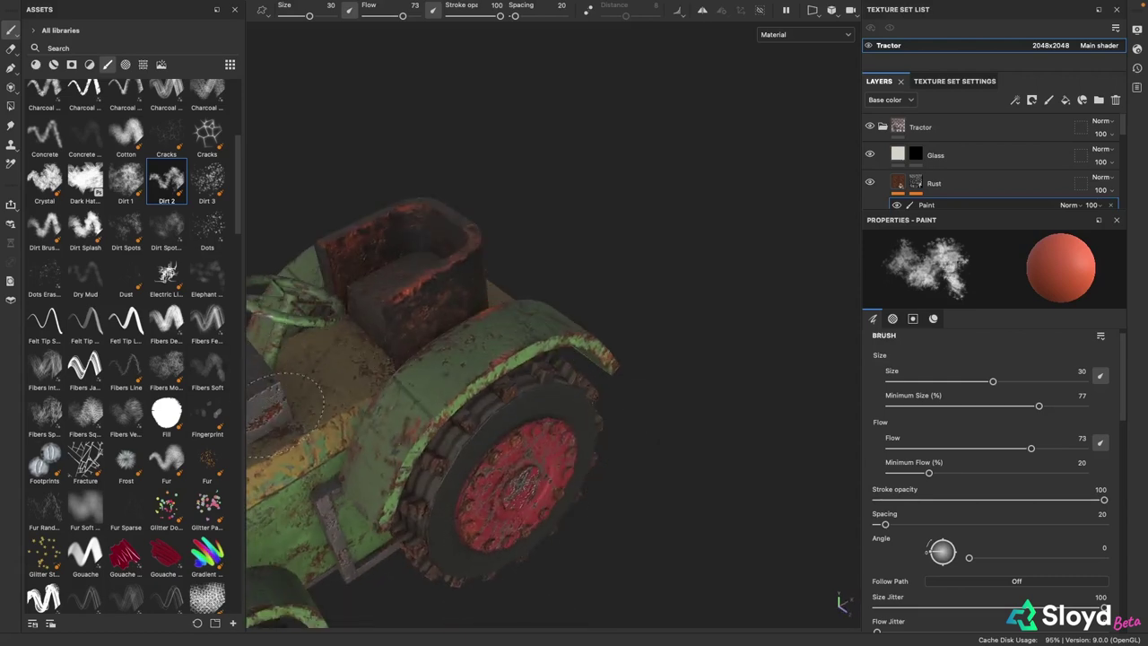
key("f")
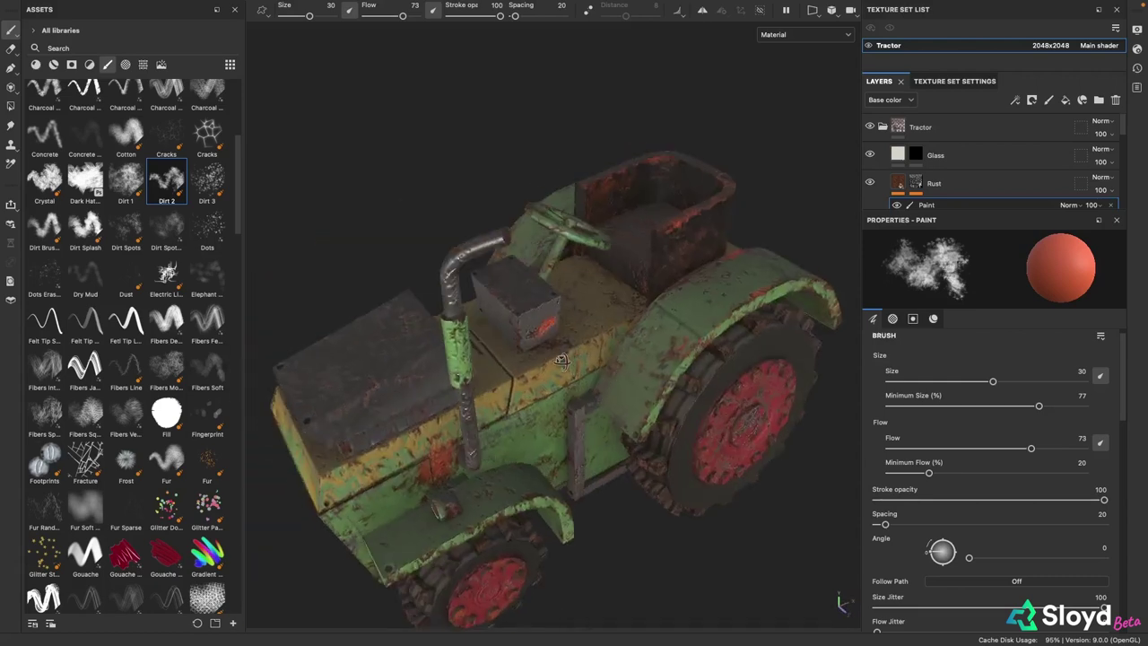
left_click_drag(558, 356, 510, 327, "alt")
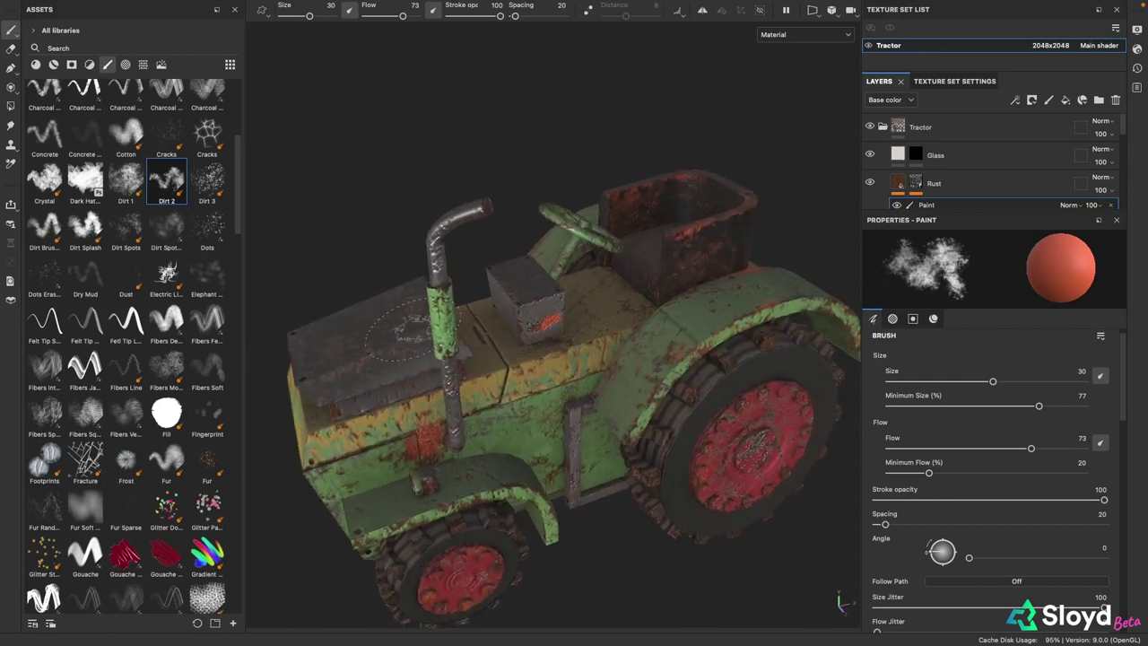
Switch to the Eraser with the Dirt 3 brush and reduce its size to 7.88
left_click(11, 48)
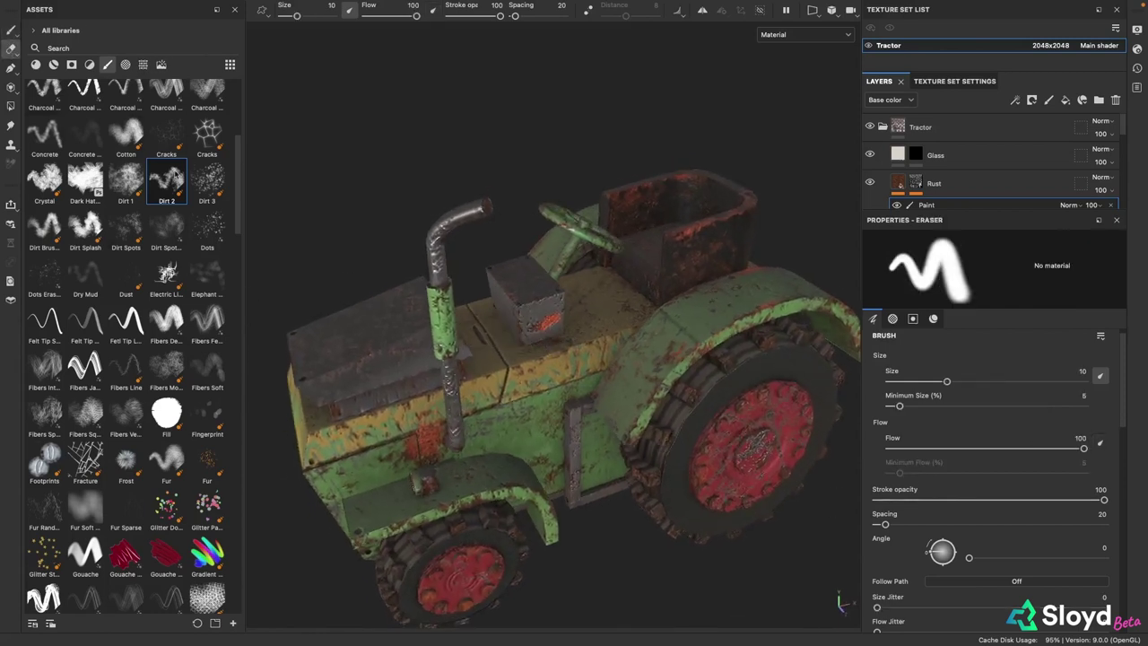
left_click(207, 182)
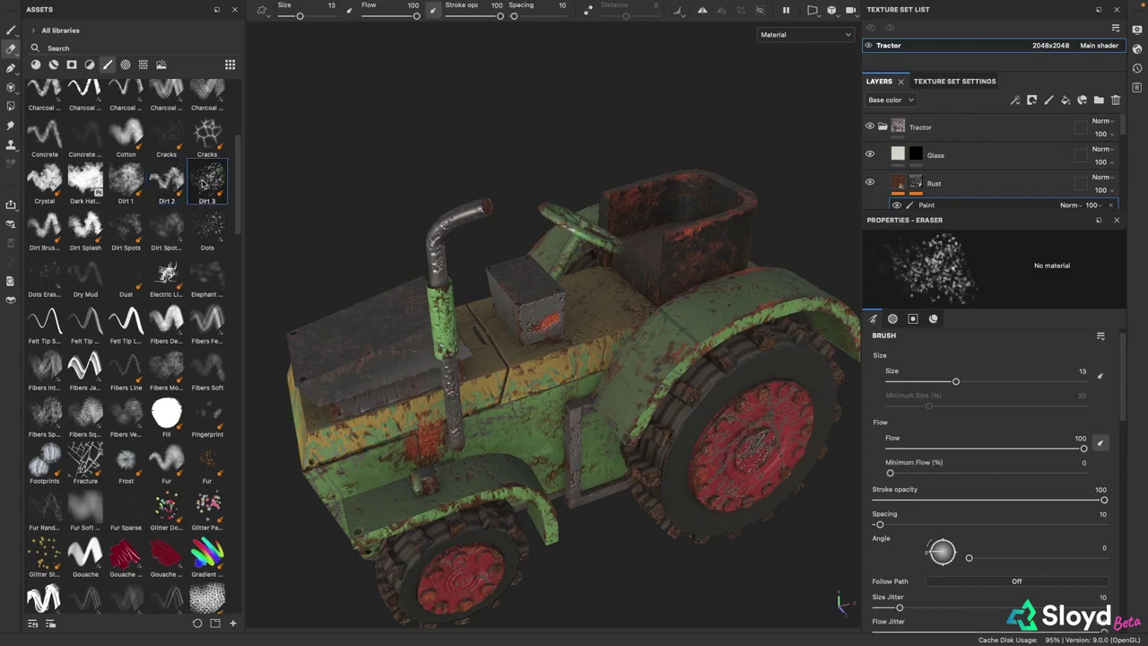
scroll(538, 368, "up", 3)
right_click_drag(549, 346, 526, 347, "ctrl")
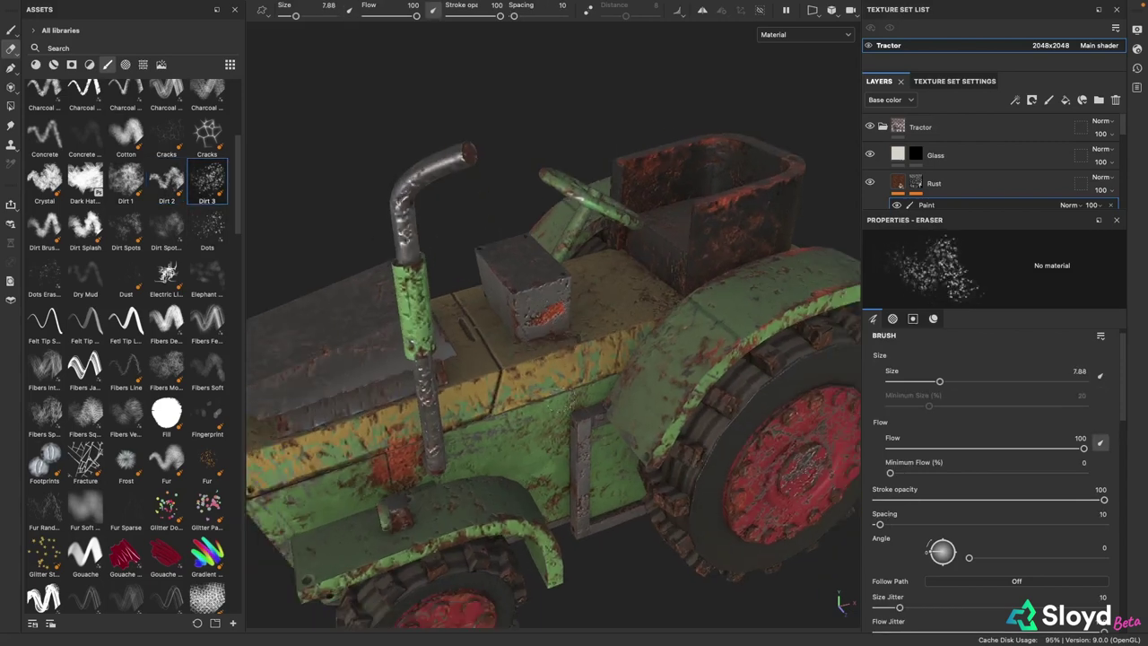
Erase speckled parts of the orange-red tint behind the exhaust pipe to break up the rust color, checking the seat and box
left_click_drag(552, 388, 567, 357, "alt")
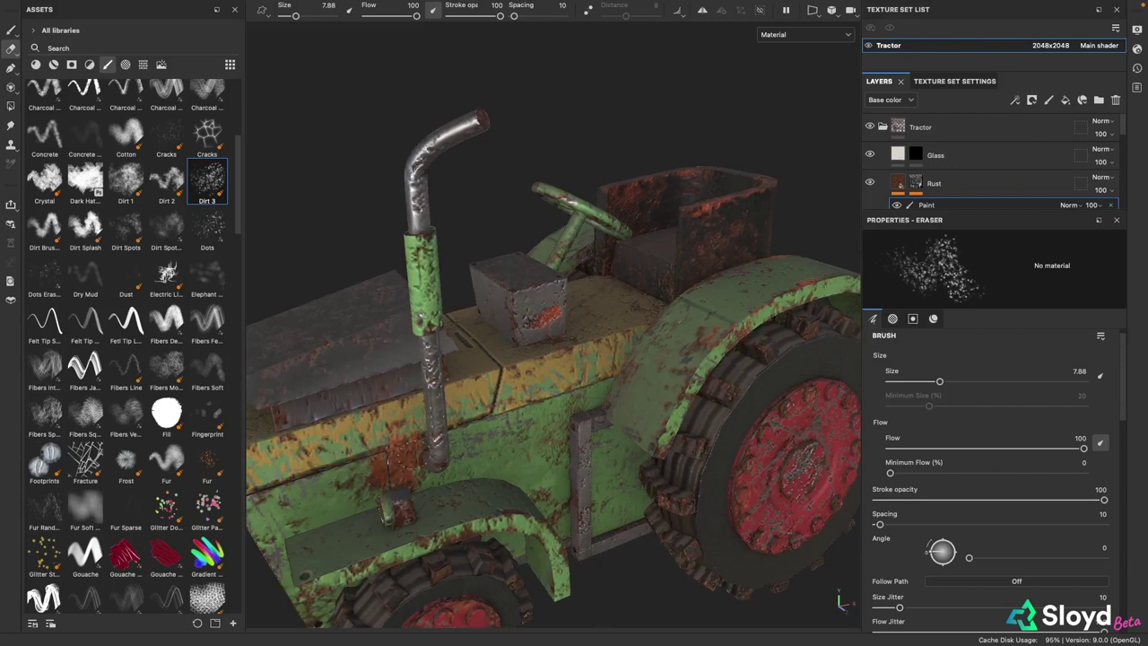
mouse_move(392, 474)
left_mouse_down("alt")
mouse_move(433, 468)
mouse_move(382, 467)
left_mouse_up("alt")
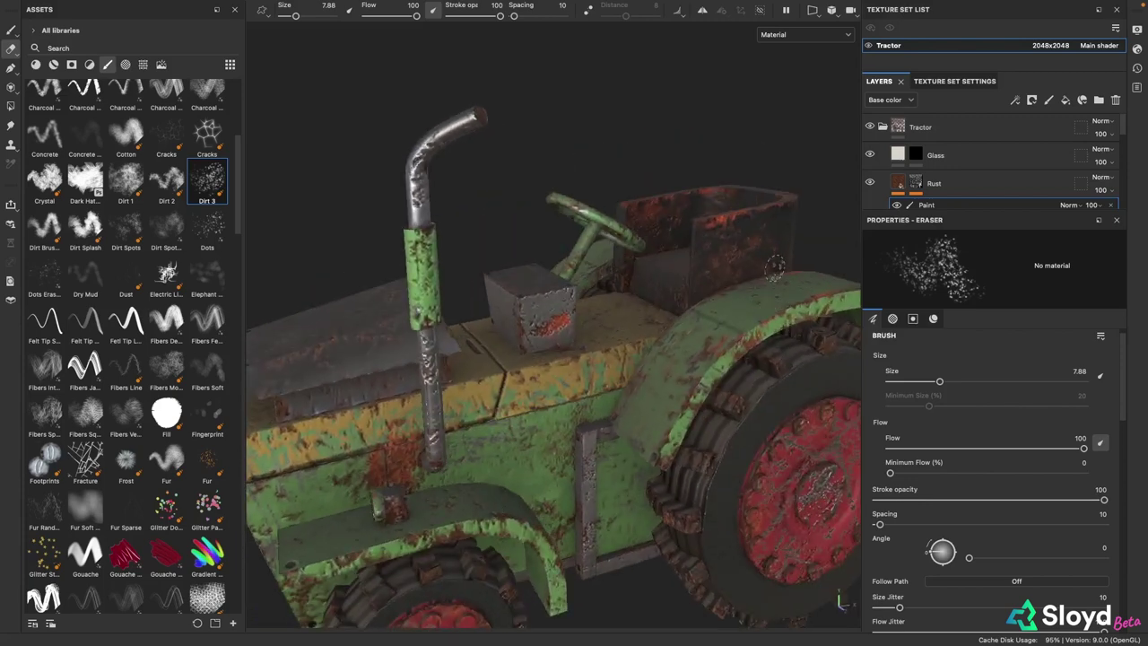
key("f")
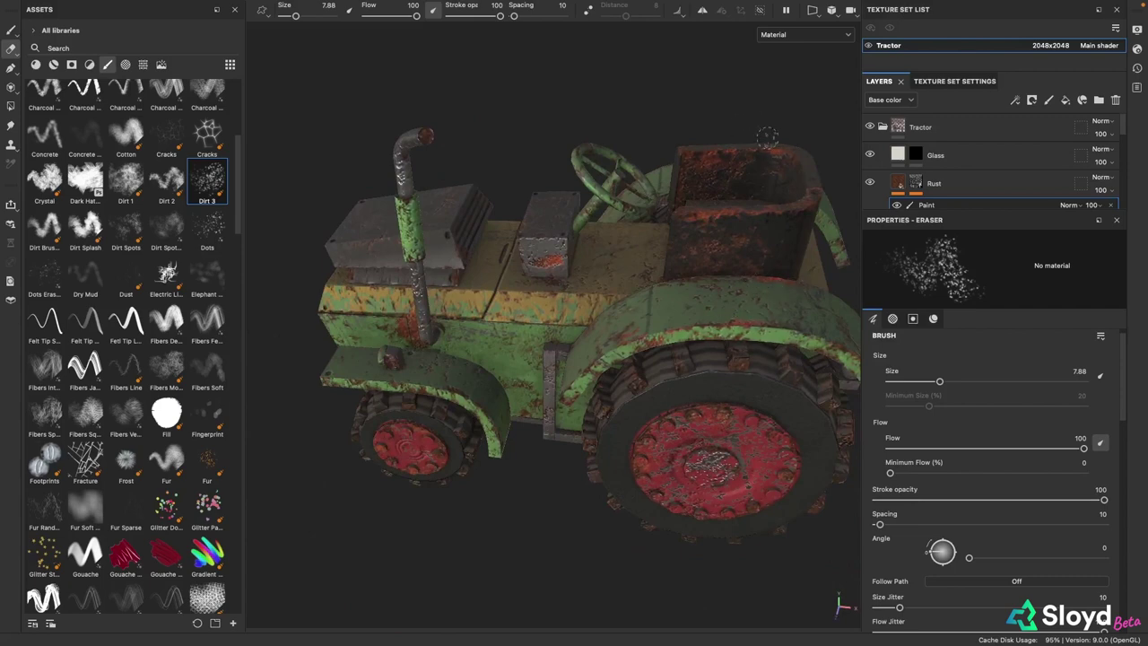
left_click_drag(739, 153, 658, 154, "alt")
left_click_drag(565, 269, 751, 299, "alt")
Switch to the paint brush at size 30 and paint orange-red tint behind the headlight and on the seat on the opposite side
left_click_drag(350, 439, 438, 372, "alt")
middle_click_drag(439, 372, 609, 390, "alt")
middle_click_drag(406, 329, 592, 354, "alt")
right_click_drag(577, 200, 529, 205, "shift")
middle_click_drag(407, 324, 485, 276, "alt")
mouse_move(485, 276)
left_mouse_down("alt")
mouse_move(508, 271)
mouse_move(504, 292)
left_mouse_up("alt")
left_click(11, 30)
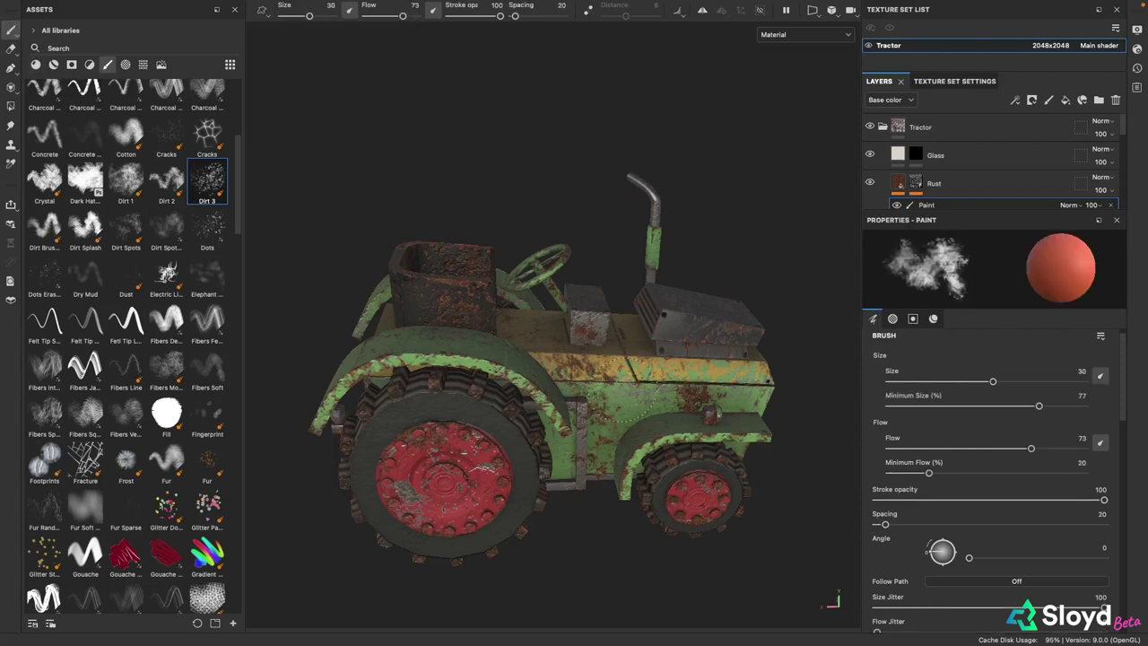
left_click(693, 397)
left_click_drag(417, 290, 467, 296, "alt")
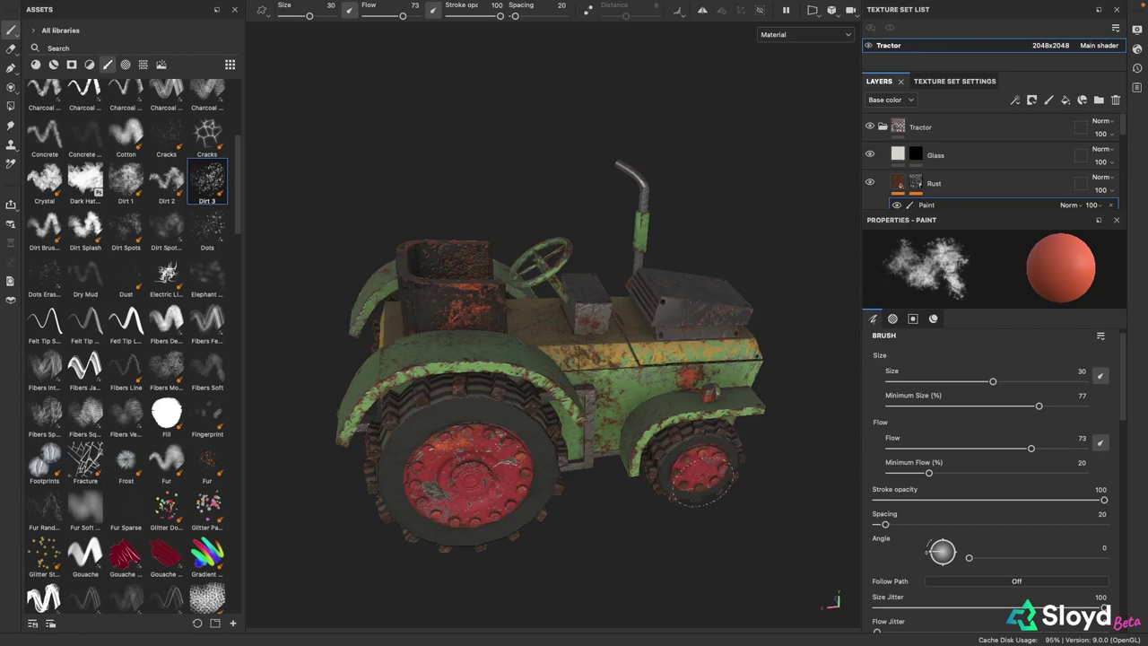
Paint more orange-red tint over the rust along the hood edges, rear fenders and back of the seat
left_click_drag(592, 341, 654, 337, "alt")
left_click_drag(642, 408, 803, 473, "alt")
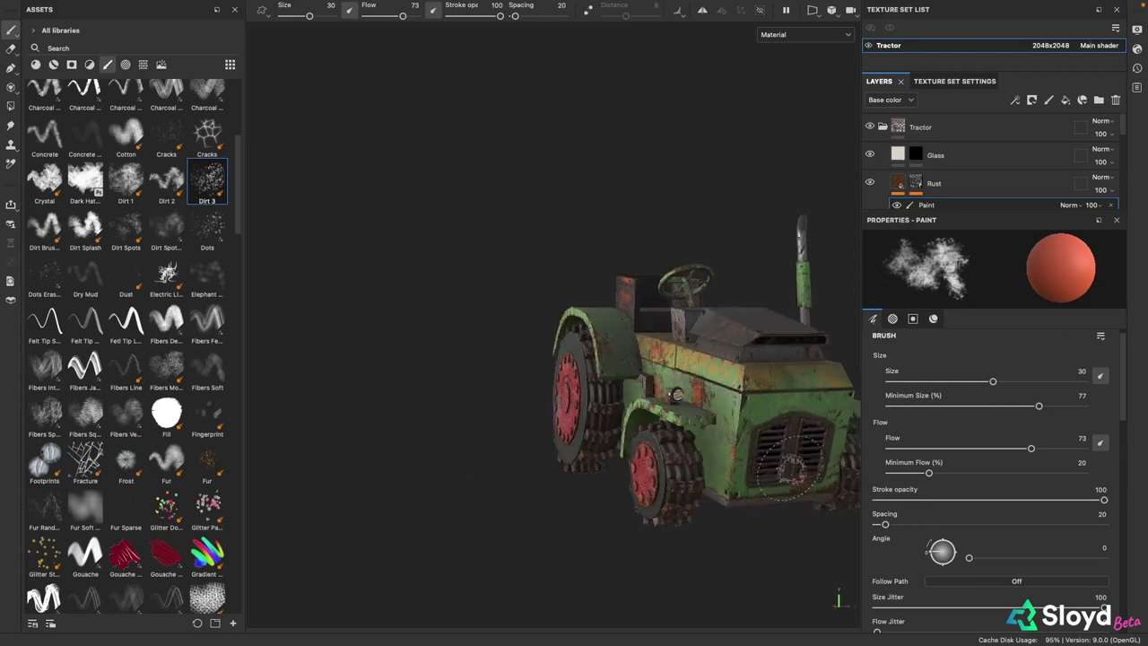
mouse_move(741, 357)
left_mouse_down("alt")
mouse_move(746, 348)
mouse_move(715, 336)
mouse_move(794, 355)
left_mouse_up("alt")
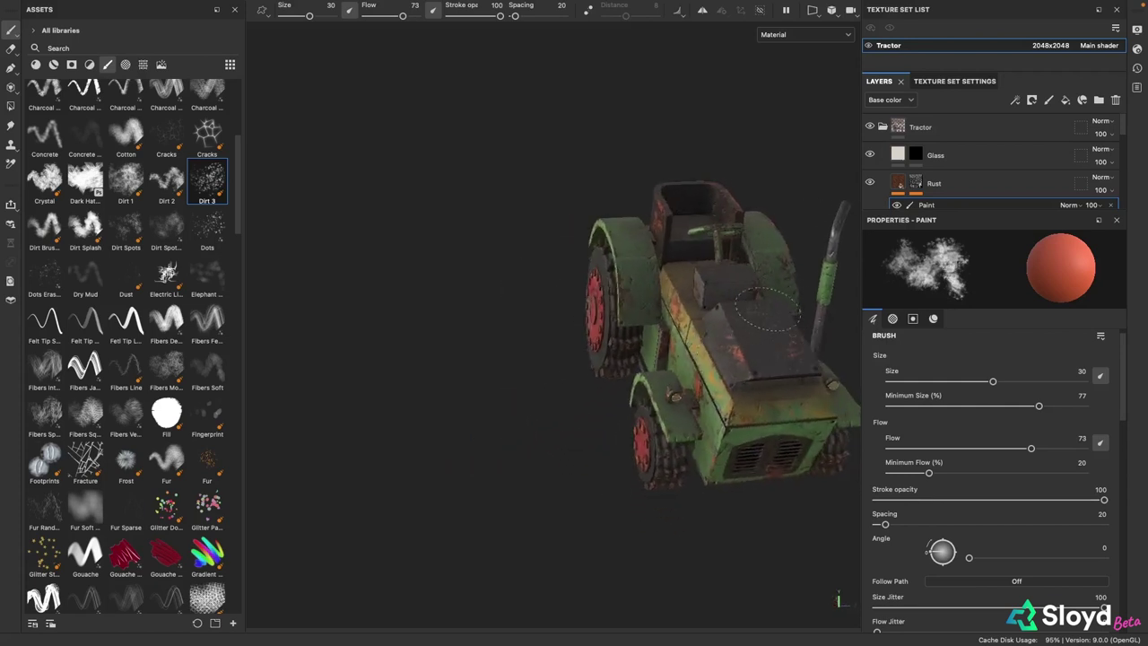
mouse_move(752, 305)
left_mouse_down("alt")
mouse_move(719, 341)
mouse_move(709, 385)
mouse_move(552, 458)
left_mouse_up("alt")
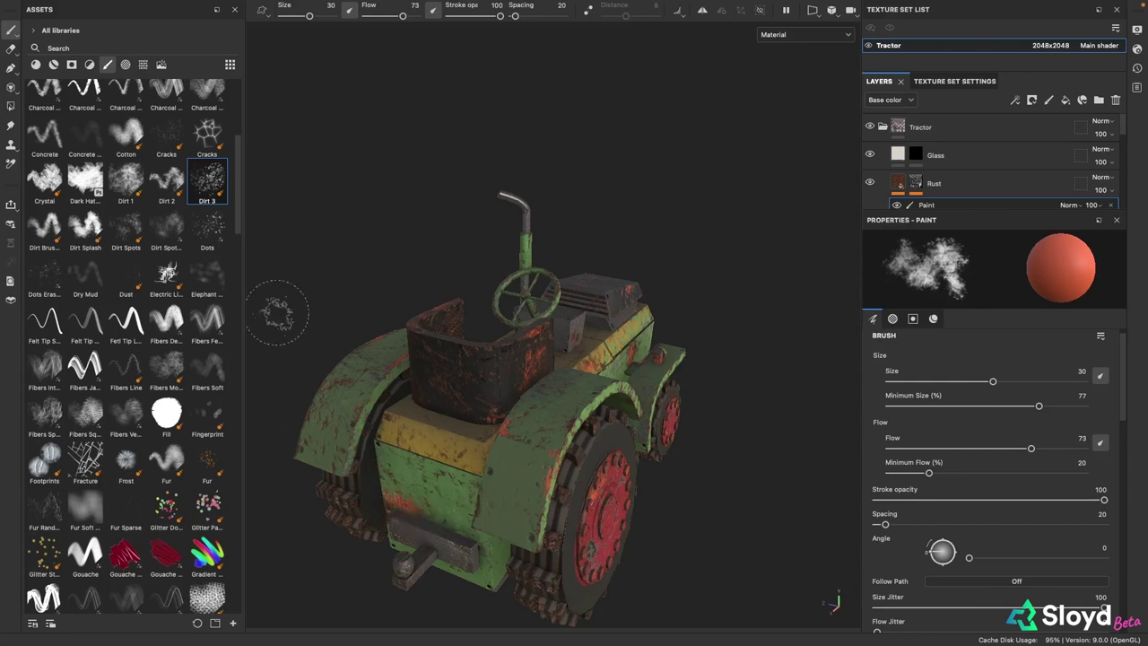
Switch to the Dirt 3 eraser at size 7.88 and break up the orange-red tint on the fender and side panel
left_click(11, 48)
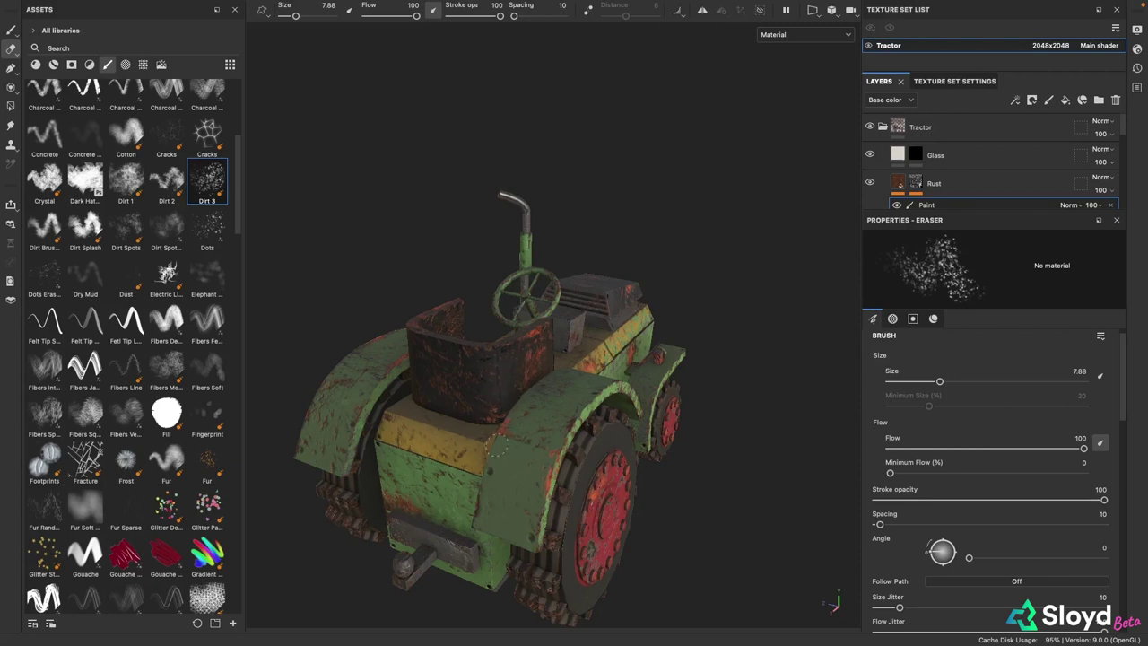
left_click_drag(540, 475, 498, 484, "alt")
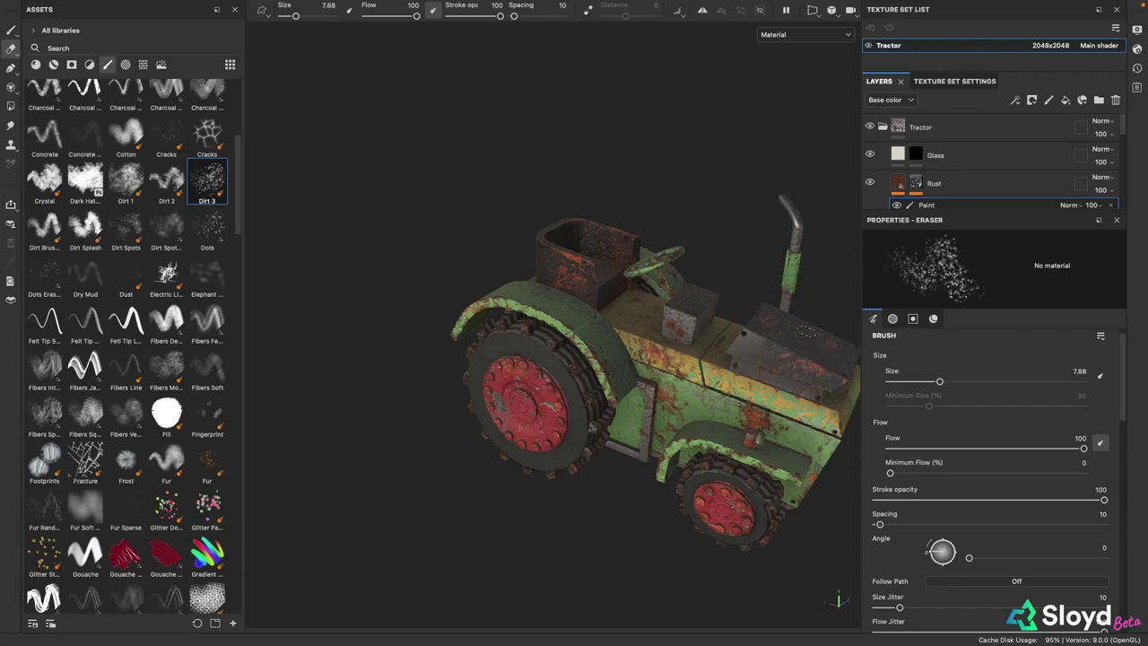
left_click_drag(823, 381, 638, 401, "alt")
Inspect the rust color variation from the front, above and side of the tractor under different lighting angles
key("f")
left_click_drag(520, 525, 392, 494, "alt")
scroll(337, 468, "down", 5)
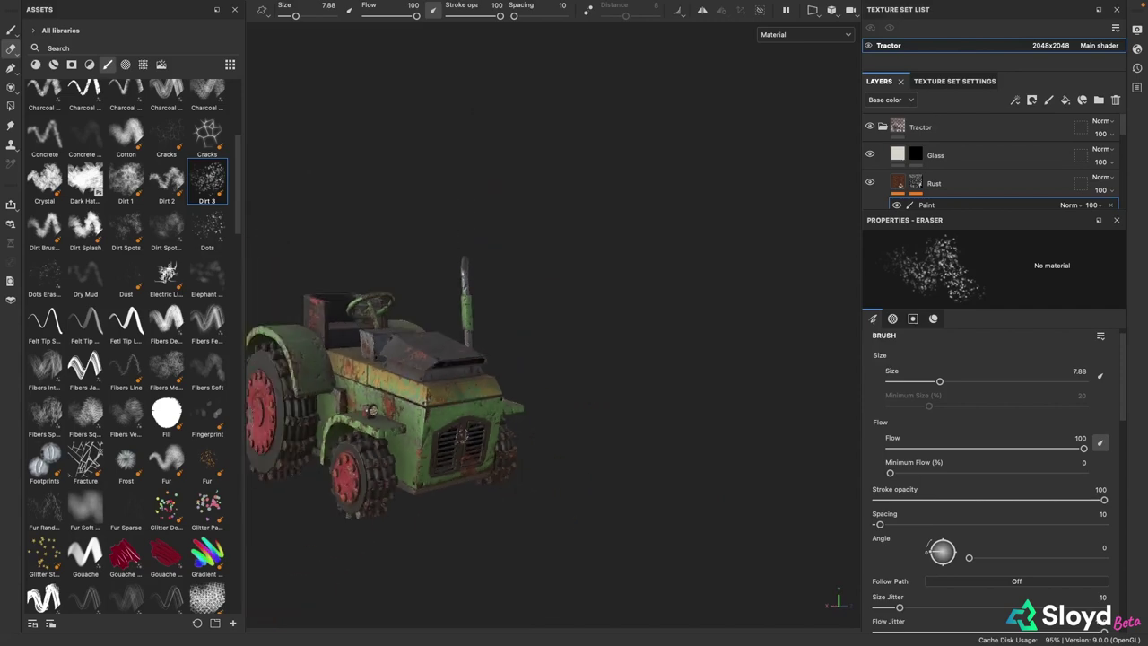
left_click_drag(448, 368, 346, 356, "alt")
left_click_drag(639, 354, 790, 404, "alt")
middle_click_drag(455, 372, 561, 363, "alt")
scroll(566, 367, "down", 3)
left_click_drag(655, 331, 621, 334, "alt")
scroll(674, 372, "up", 3)
mouse_move(764, 238)
right_mouse_down("shift")
mouse_move(724, 237)
mouse_move(772, 236)
right_mouse_up("shift")
Enlarge the layer stack area and add a new fill layer above the Glass layer
left_click(12, 30)
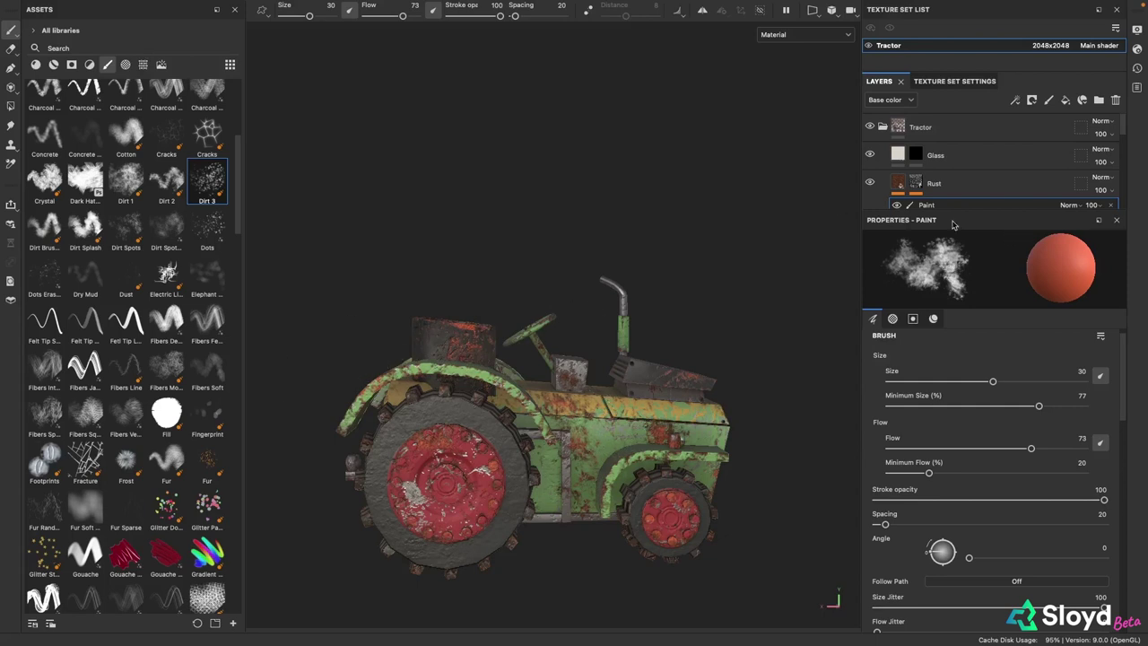
left_click_drag(954, 208, 955, 283)
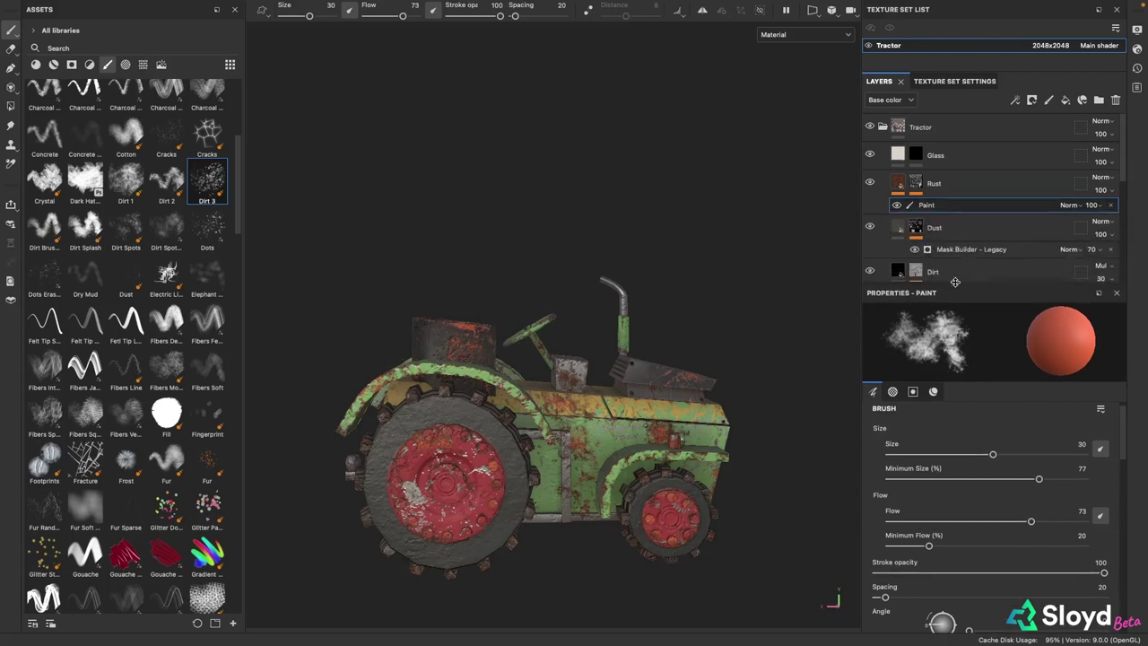
left_click(1059, 156)
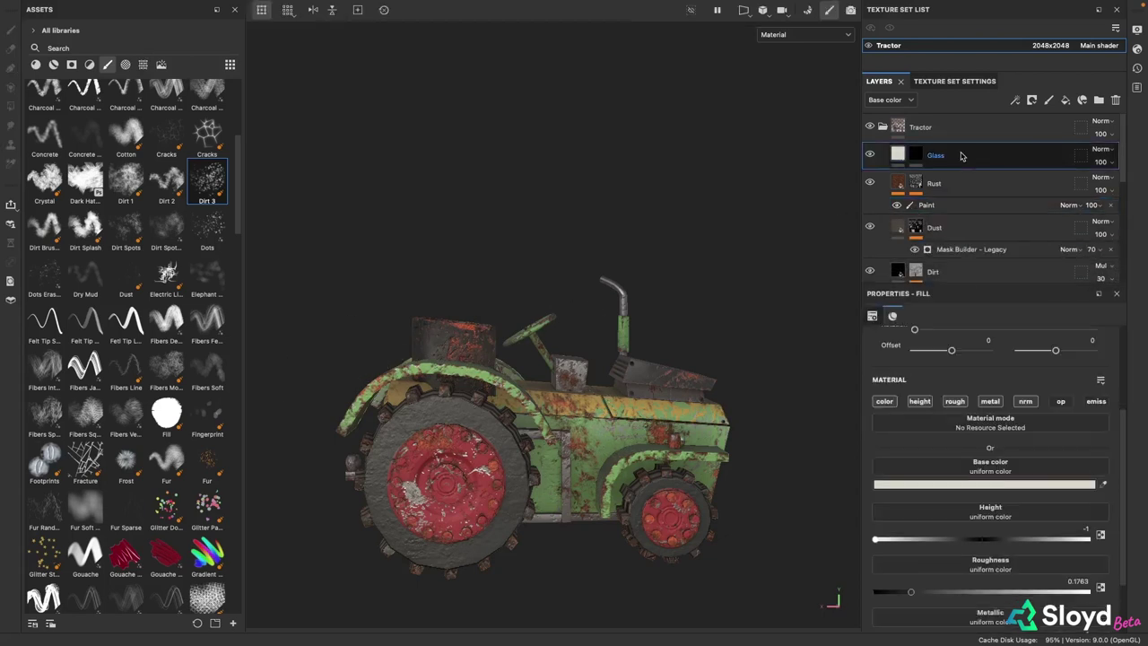
left_click(1064, 101)
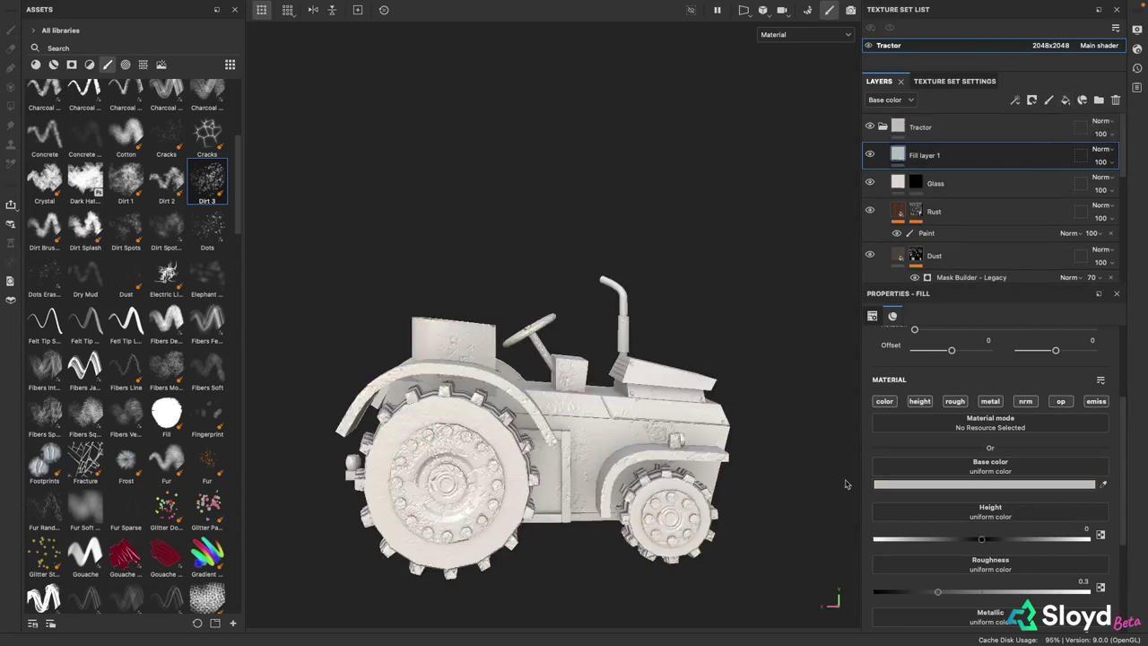
left_click_drag(821, 432, 453, 345, "alt")
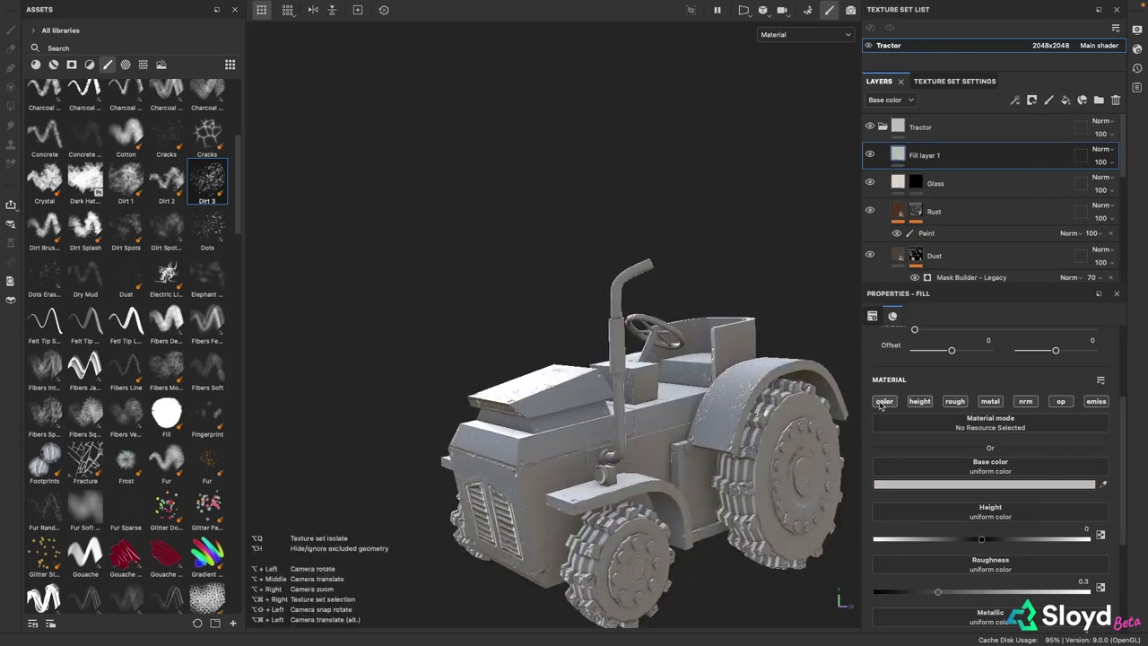
Limit the new fill layer to the color channel and set its base color to a muted reddish brown
left_click(885, 402, "alt")
left_click(915, 484)
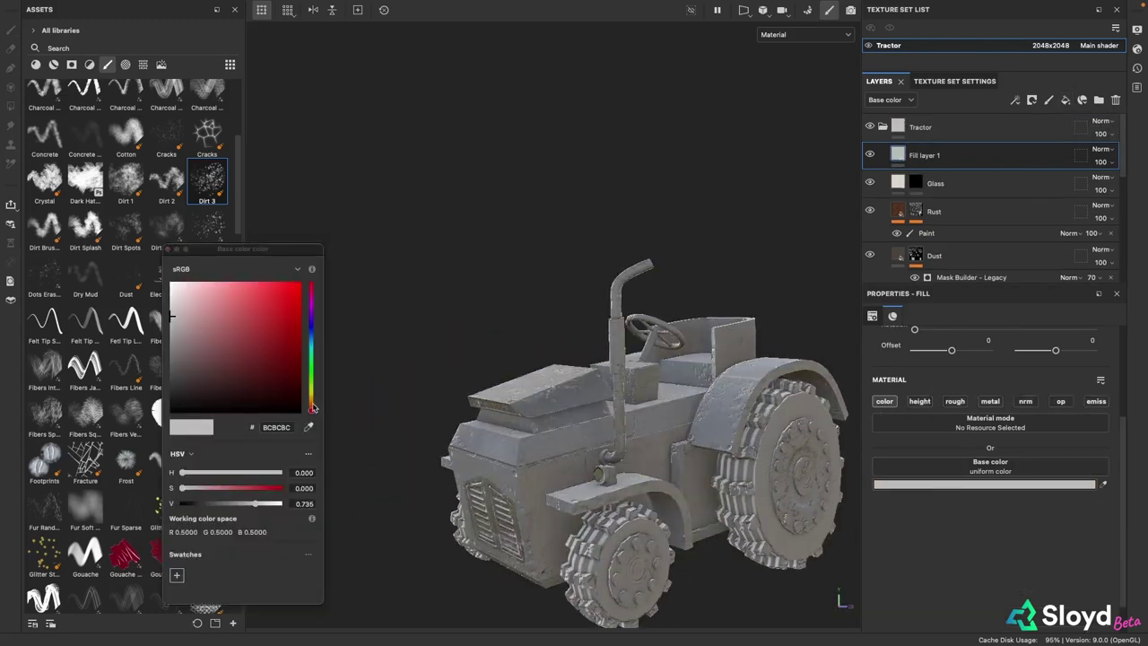
left_click_drag(312, 408, 225, 337)
left_click(168, 248)
left_click_drag(619, 229, 666, 241, "alt")
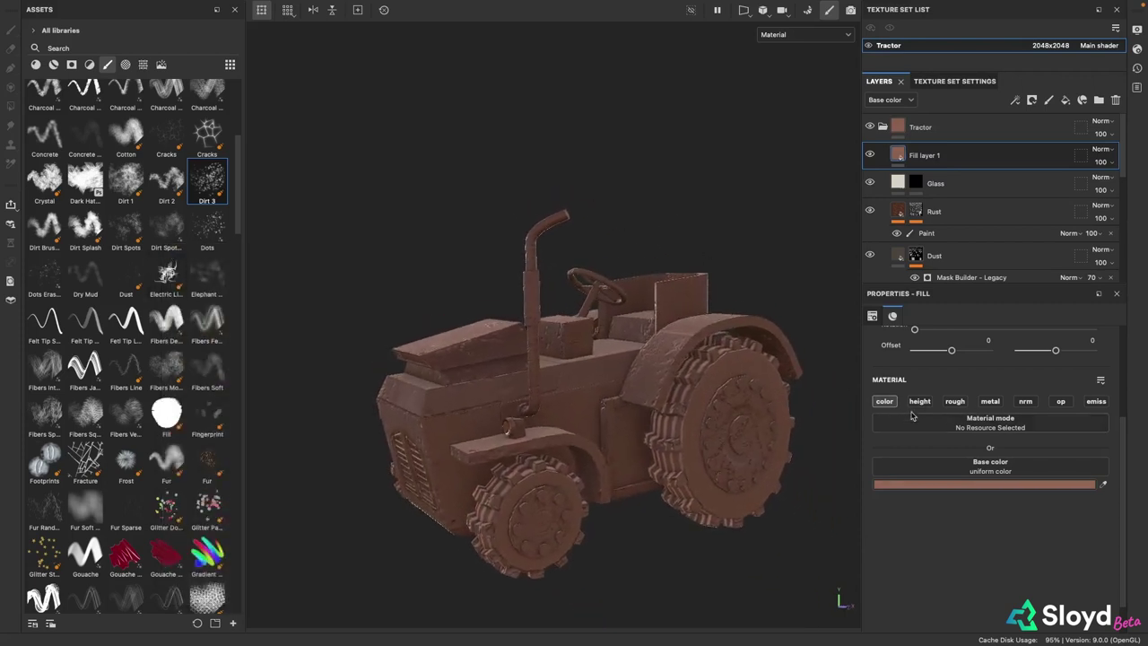
Enable the fill layer's metallic and roughness channels and set its roughness to about 0.75
left_click(987, 402)
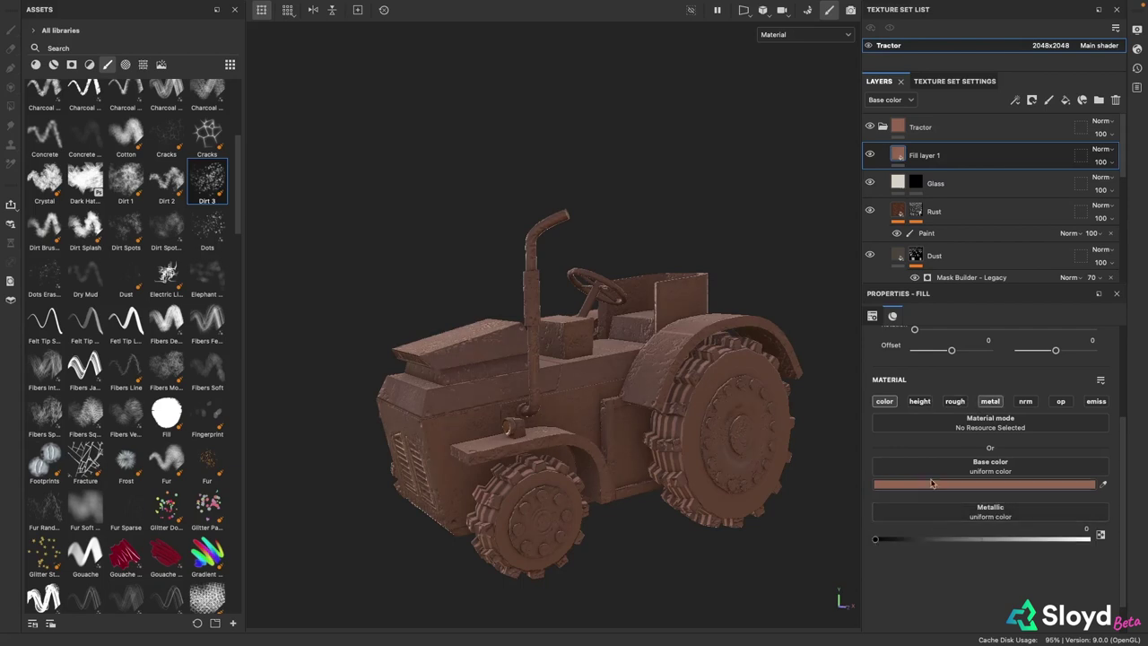
left_click(956, 402)
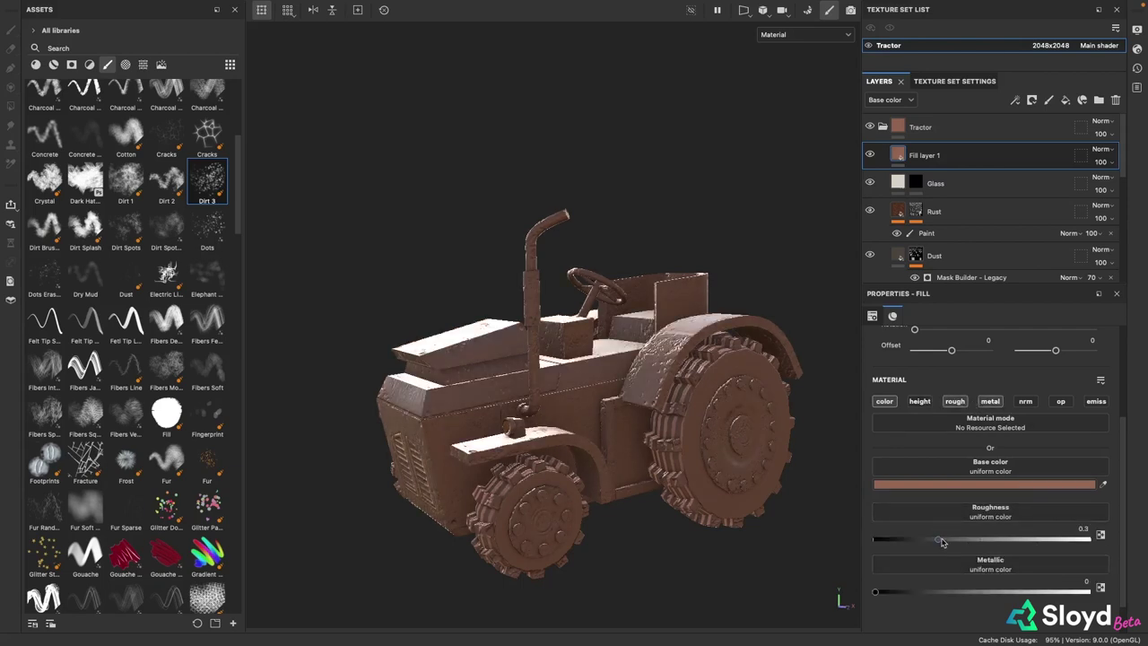
left_click_drag(942, 542, 1039, 544)
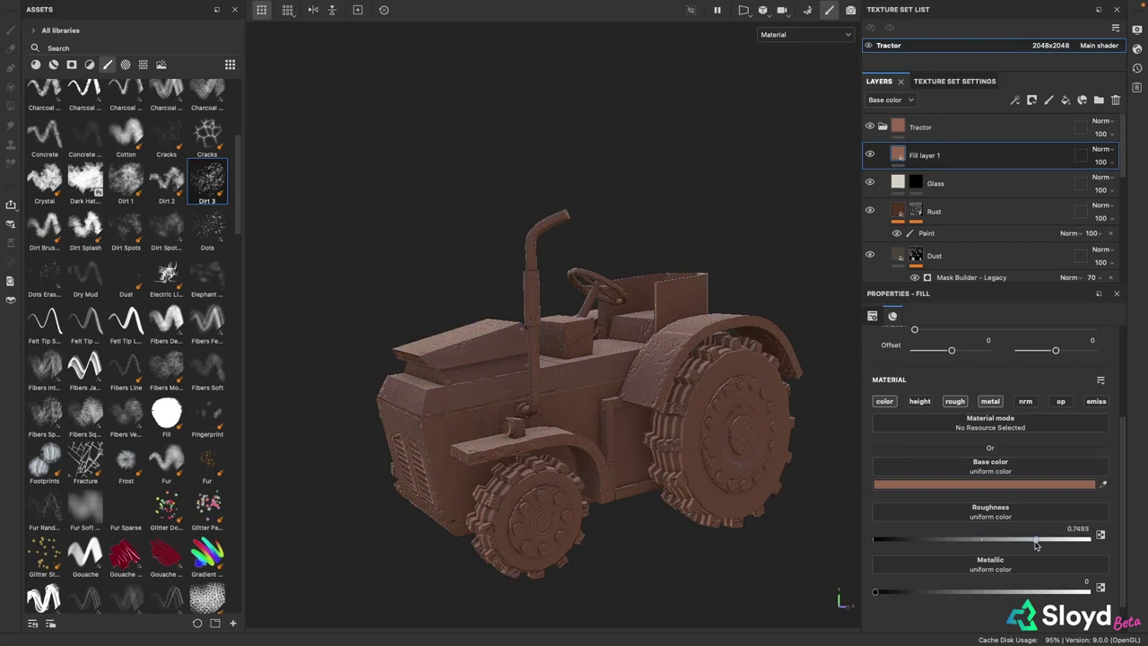
Search the smart masks for "dirt" and apply the Ground Dirt mask to the reddish-brown fill layer
scroll(505, 269, "down", 3)
left_click_drag(505, 269, 564, 286, "alt")
middle_click_drag(595, 267, 588, 289, "alt")
scroll(587, 288, "up", 3)
left_click_drag(642, 288, 584, 287, "alt")
left_click(97, 48)
left_click(96, 49)
type("dirt")
left_click(72, 65)
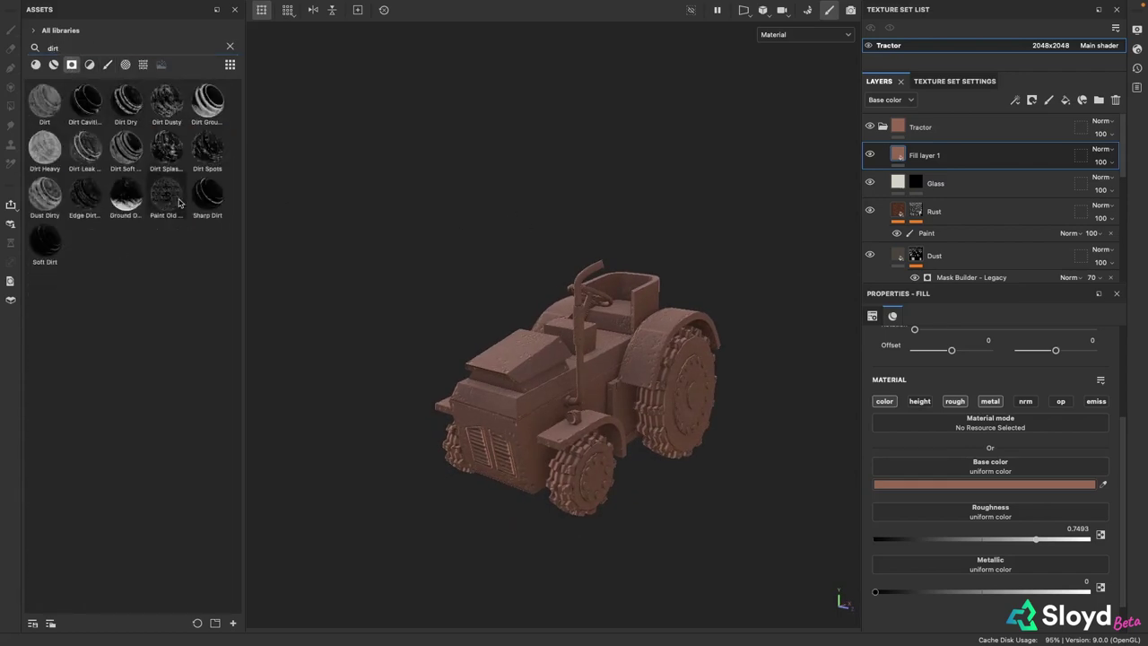
left_click_drag(126, 195, 915, 156)
Rename the masked fill layer as Dirt
double_click(939, 154)
type("Dirt")
key("Return")
In the Dirt mask's Mask Editor, set Global Balance to 0.84 and lower the Global Contrast
scroll(608, 396, "up", 3)
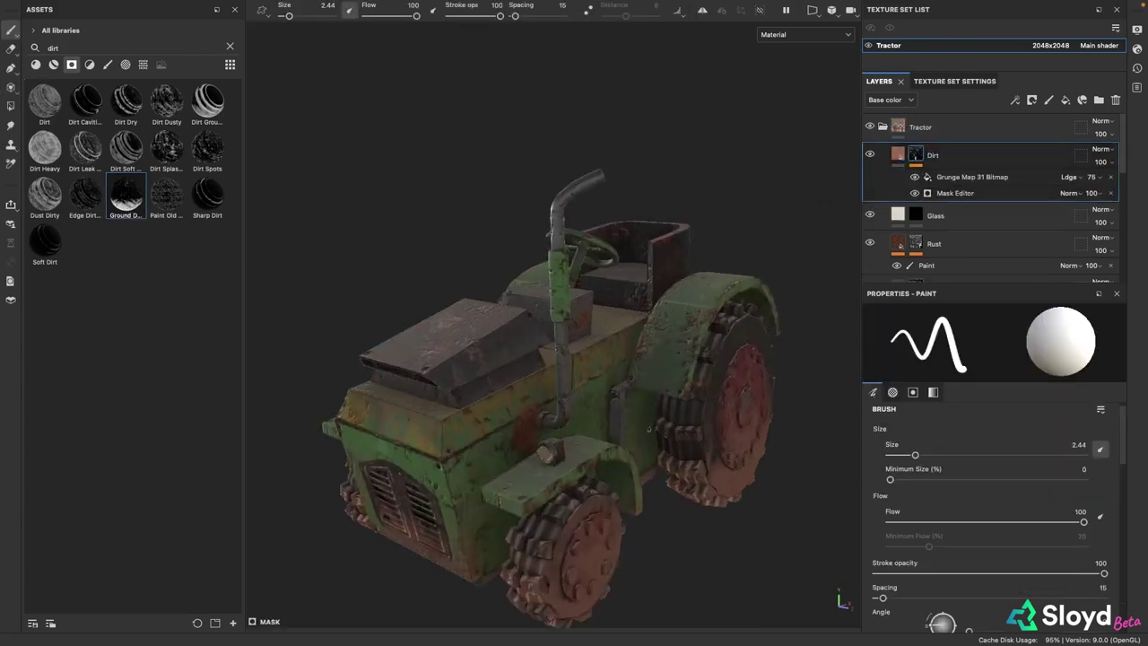
mouse_move(617, 395)
left_mouse_down("alt")
mouse_move(555, 393)
mouse_move(603, 393)
left_mouse_up("alt")
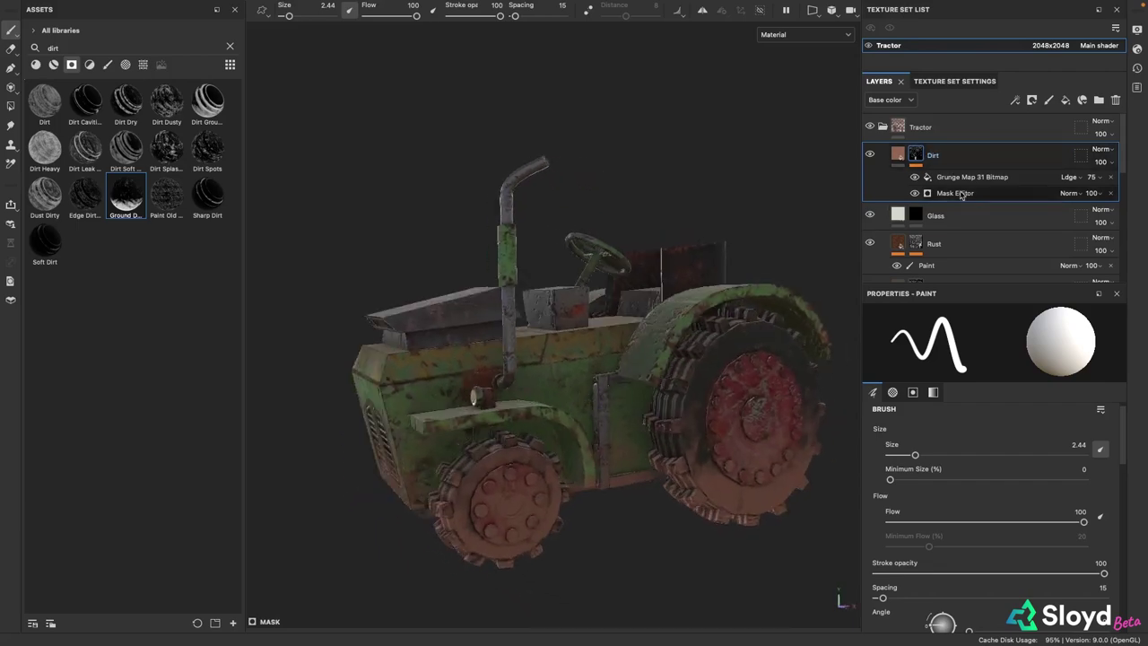
right_click_drag(714, 155, 657, 156, "shift")
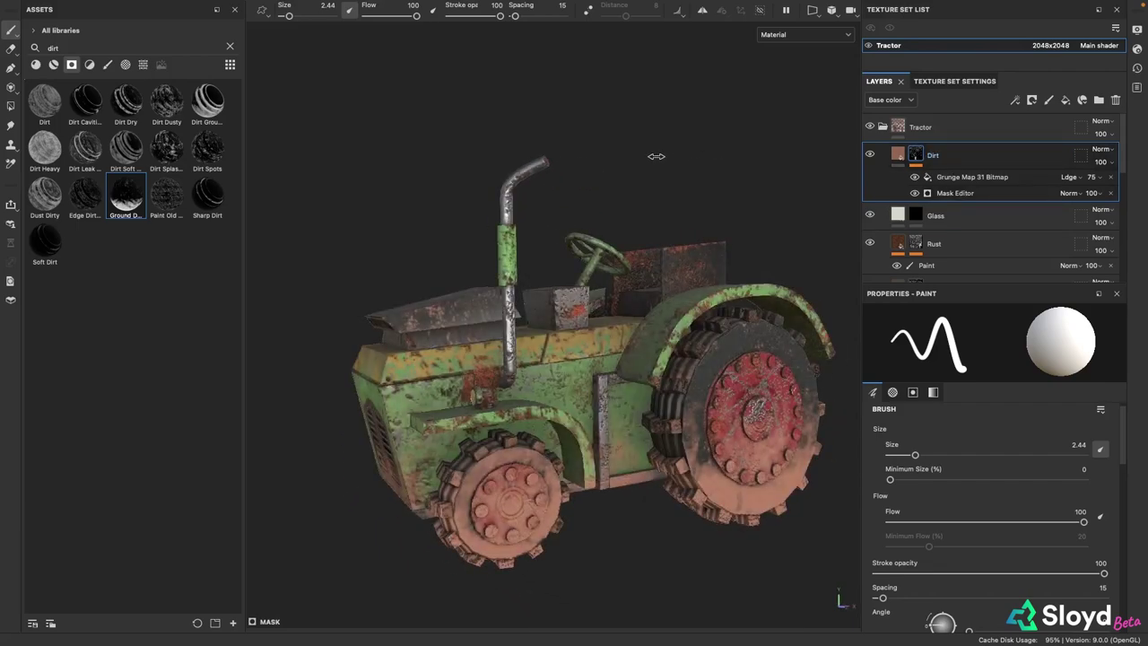
left_click(969, 195)
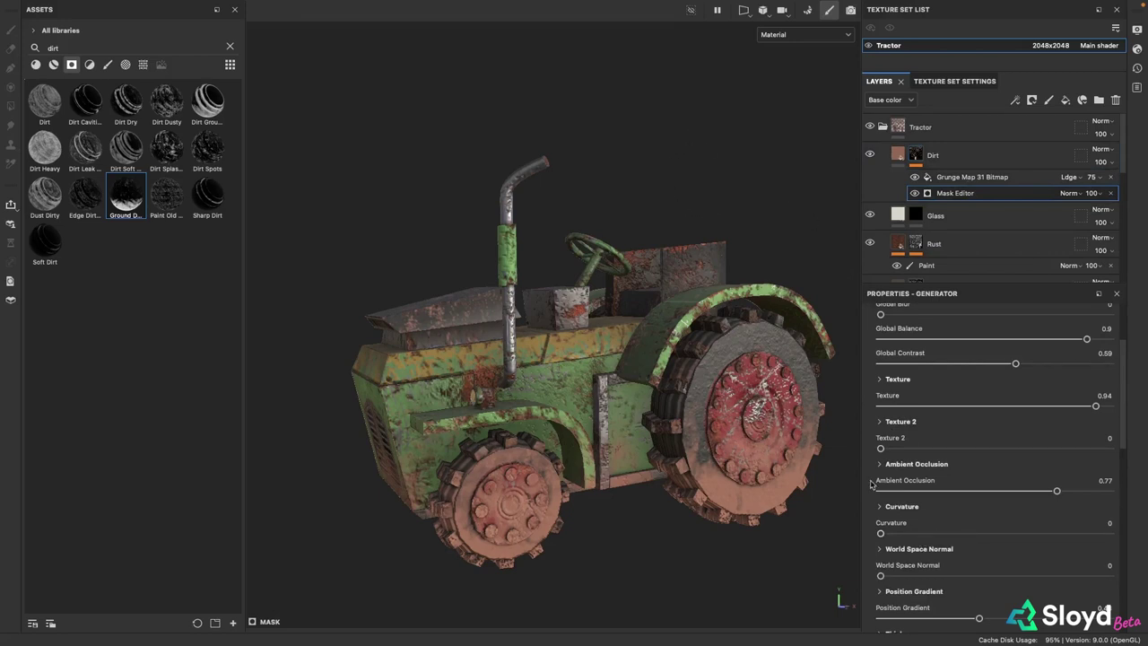
scroll(871, 485, "up", 3)
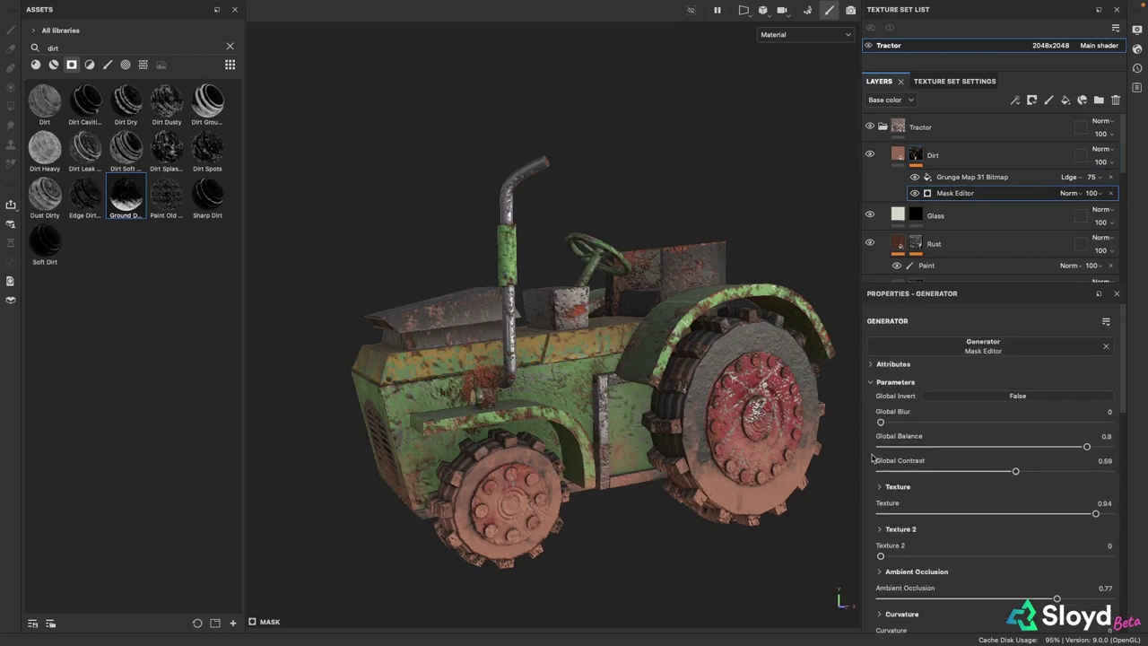
left_click_drag(1087, 449, 1074, 448)
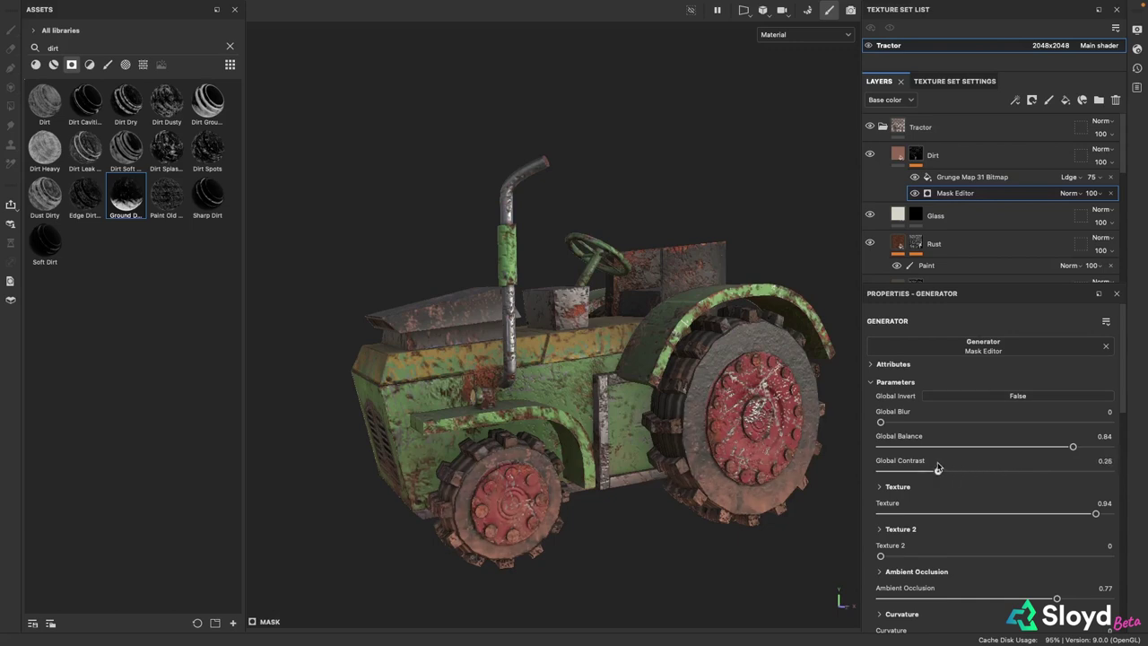
mouse_move(934, 467)
left_mouse_down()
mouse_move(904, 469)
mouse_move(916, 467)
left_mouse_up()
Reduce the Ambient Occlusion influence in the Dirt mask's Mask Editor and review its remaining parameters
scroll(872, 499, "down", 5)
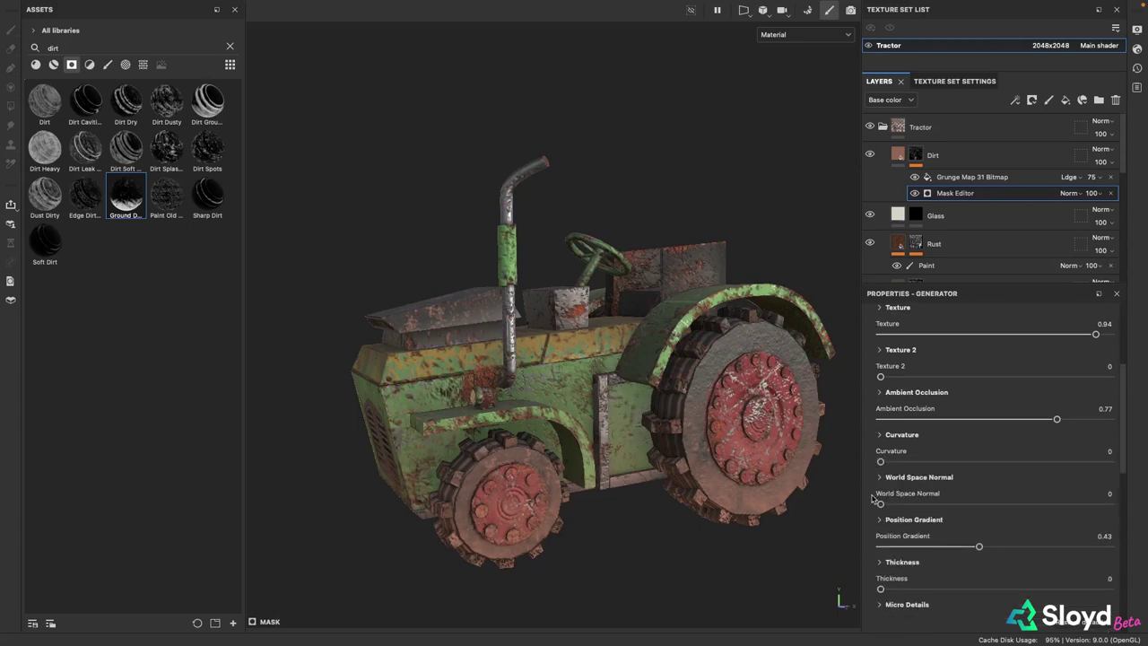
scroll(872, 500, "down", 2)
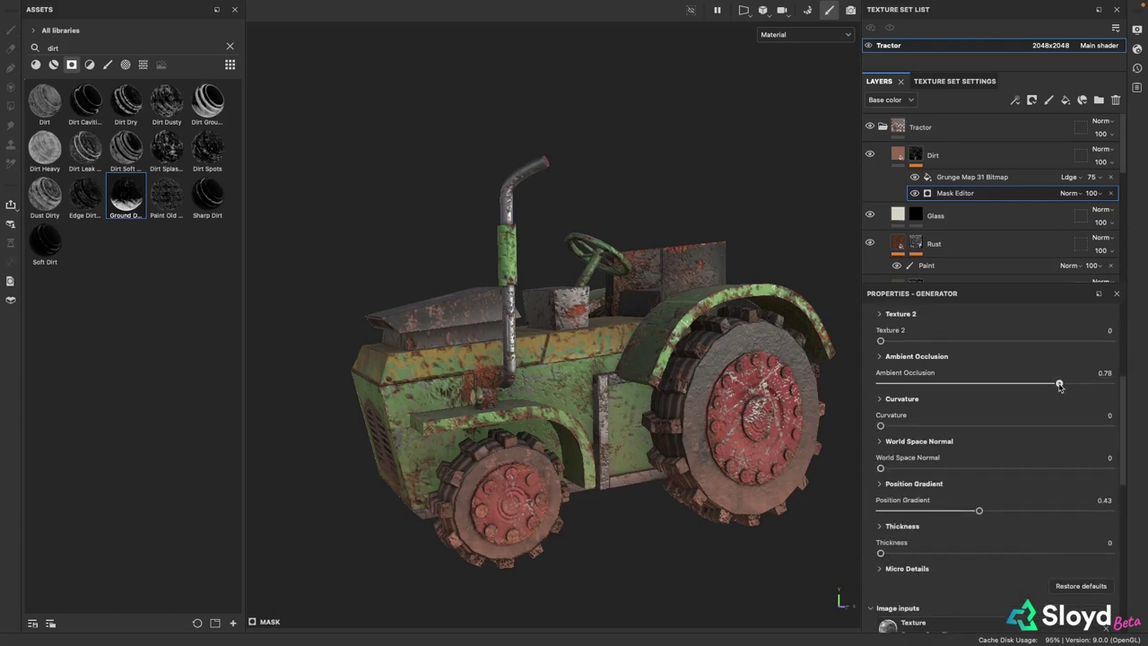
left_click_drag(1059, 385, 1036, 385)
scroll(870, 508, "down", 2)
scroll(871, 508, "down", 6)
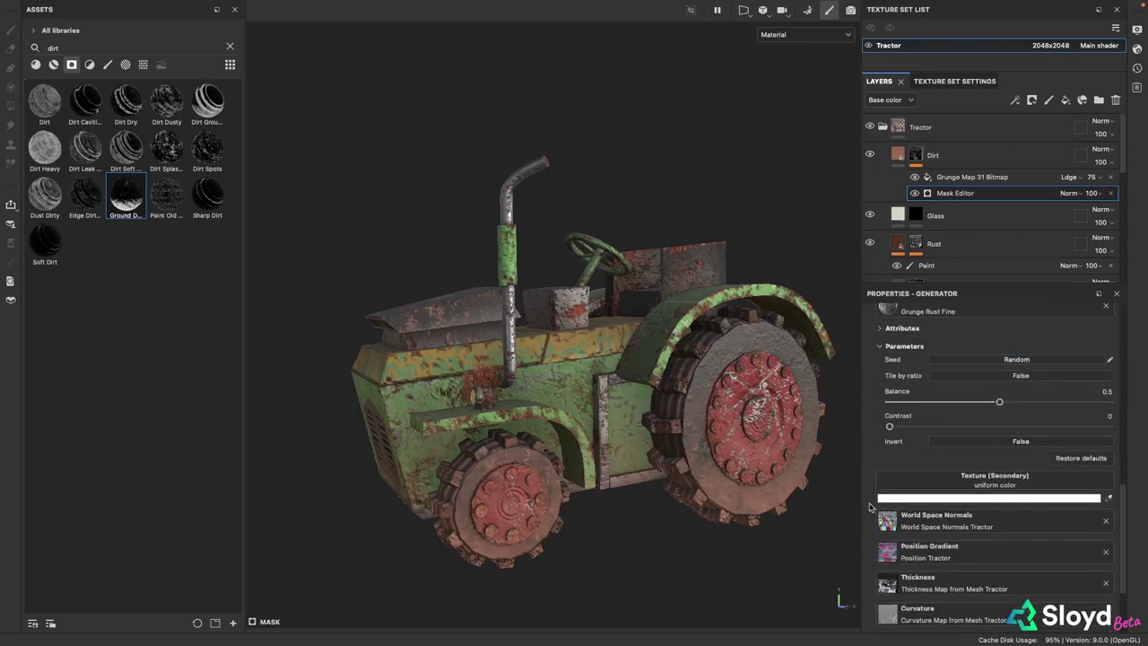
scroll(871, 508, "up", 4)
mouse_move(610, 423)
left_mouse_down("alt")
mouse_move(718, 422)
mouse_move(613, 422)
left_mouse_up("alt")
Add a generator to the Dirt layer's mask and assign the Dirt generator to it
right_click(923, 158)
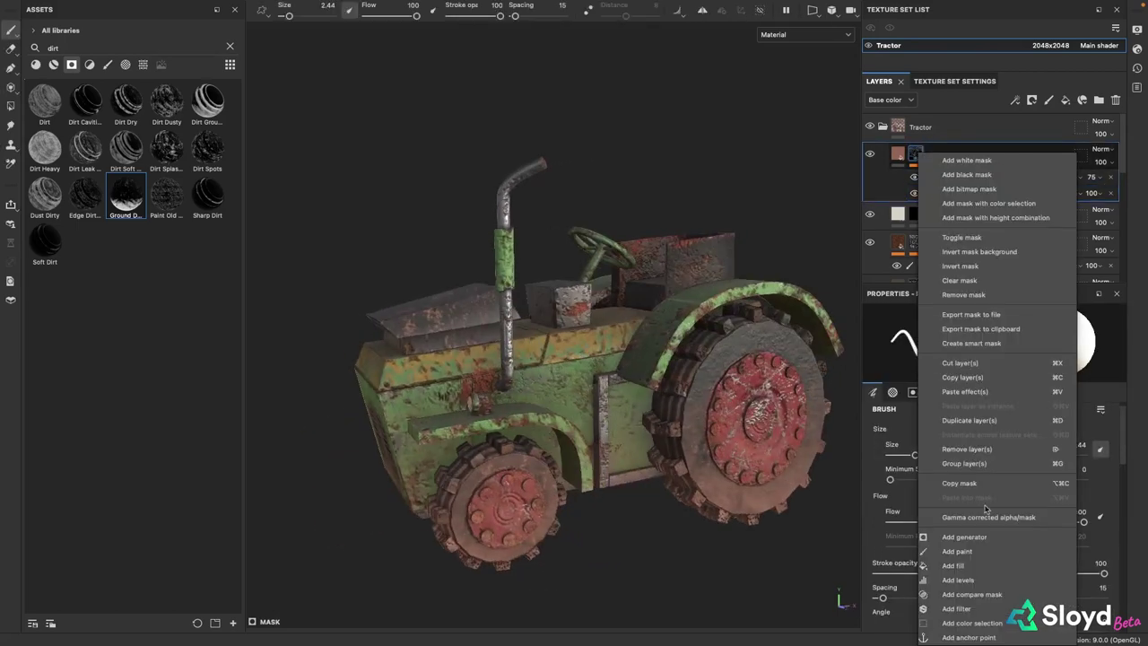
left_click(984, 538)
left_click(990, 347)
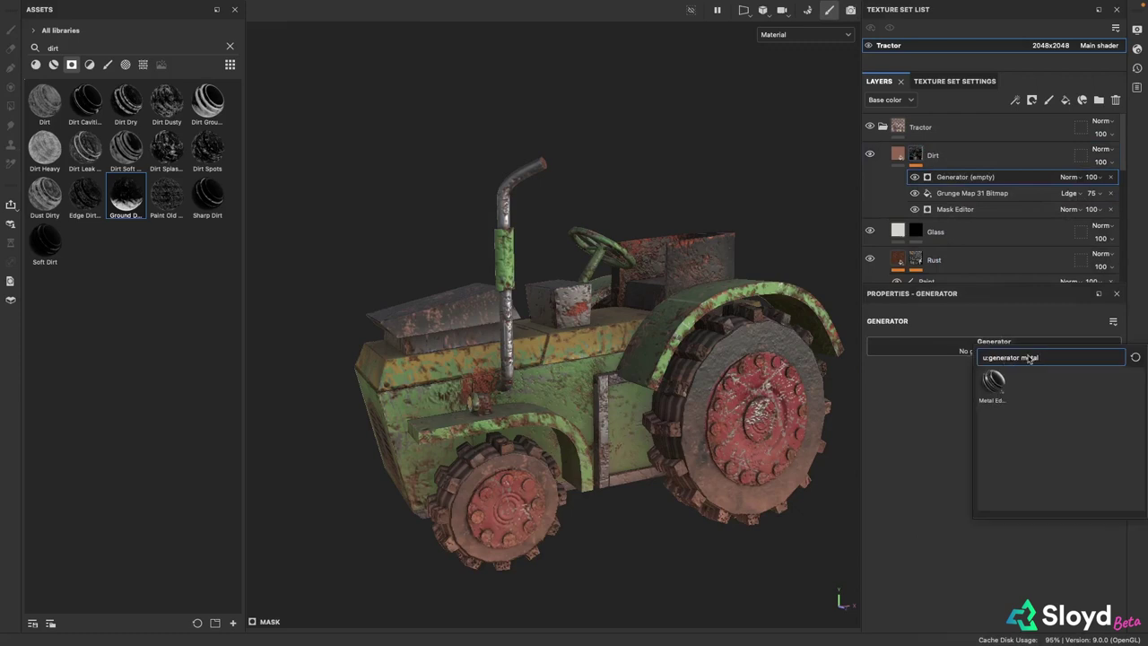
key("BackSpace")
key("BackSpace")
key("BackSpace")
key("BackSpace")
key("BackSpace")
type("dirt")
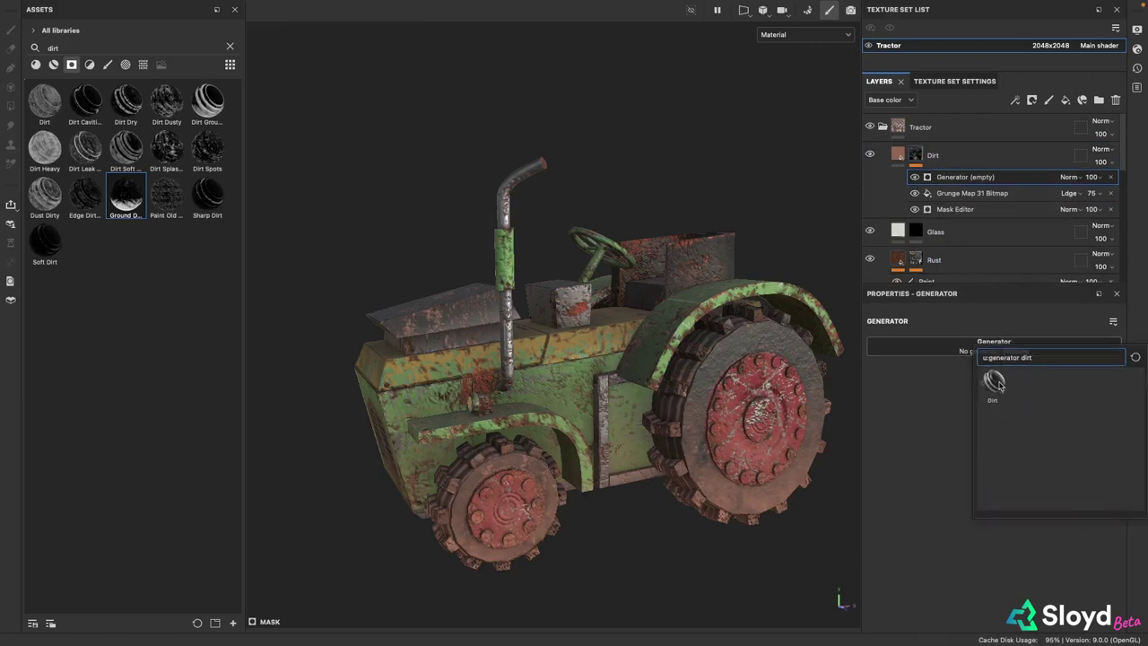
left_click(994, 382)
Set the Dirt generator's Dirt Level to 0.32 and Dirt Contrast to 0.03
left_click_drag(677, 385, 629, 376, "alt")
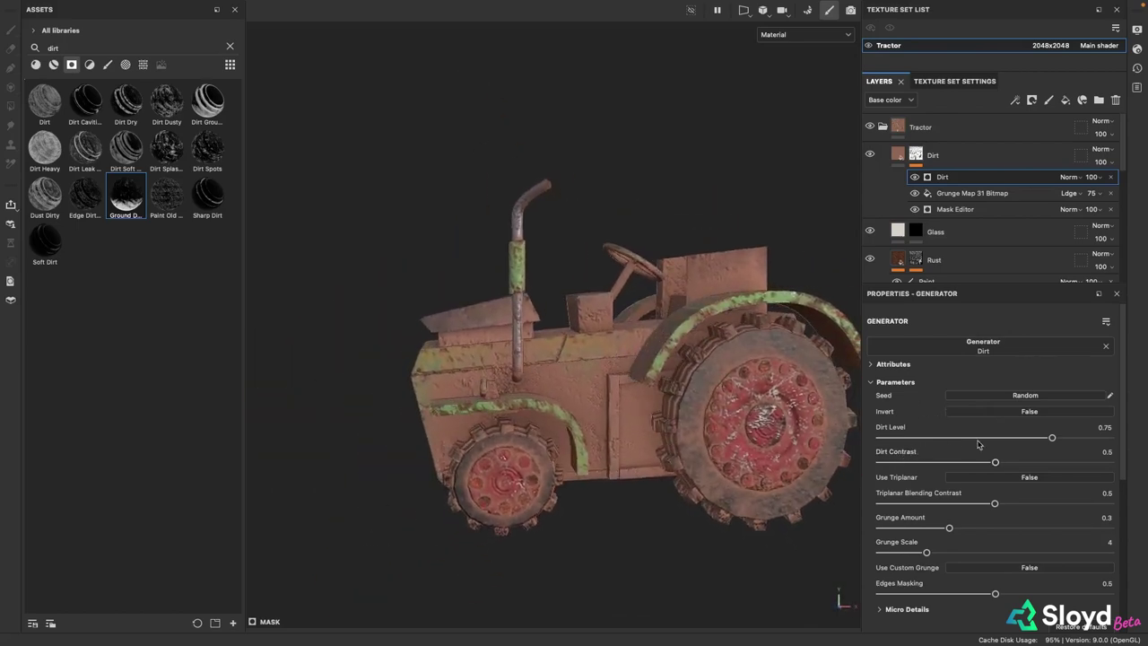
left_click_drag(1052, 439, 950, 441)
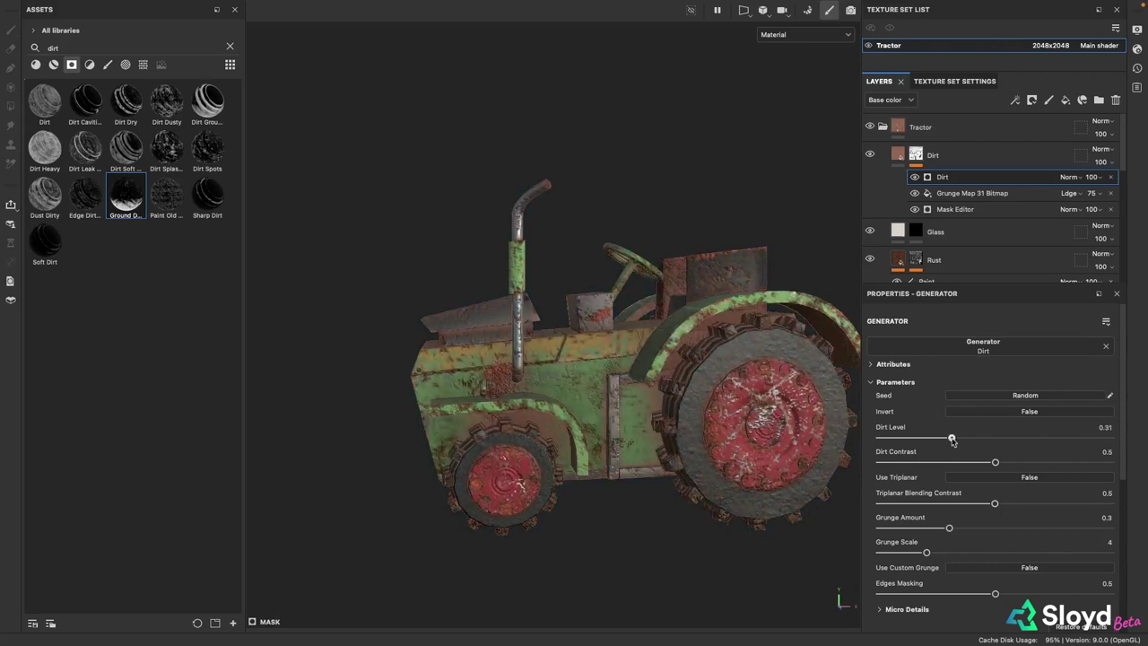
left_click_drag(656, 429, 693, 427, "alt")
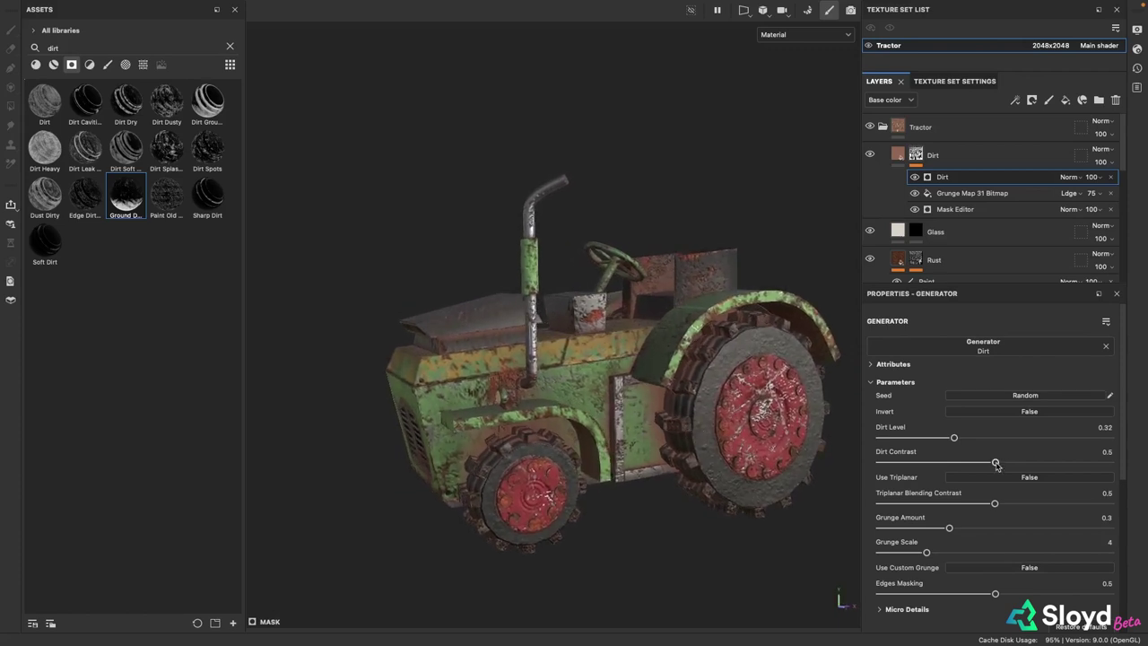
left_click_drag(996, 464, 898, 460)
scroll(699, 384, "down", 3)
left_click_drag(736, 384, 699, 384, "alt")
scroll(874, 551, "down", 2)
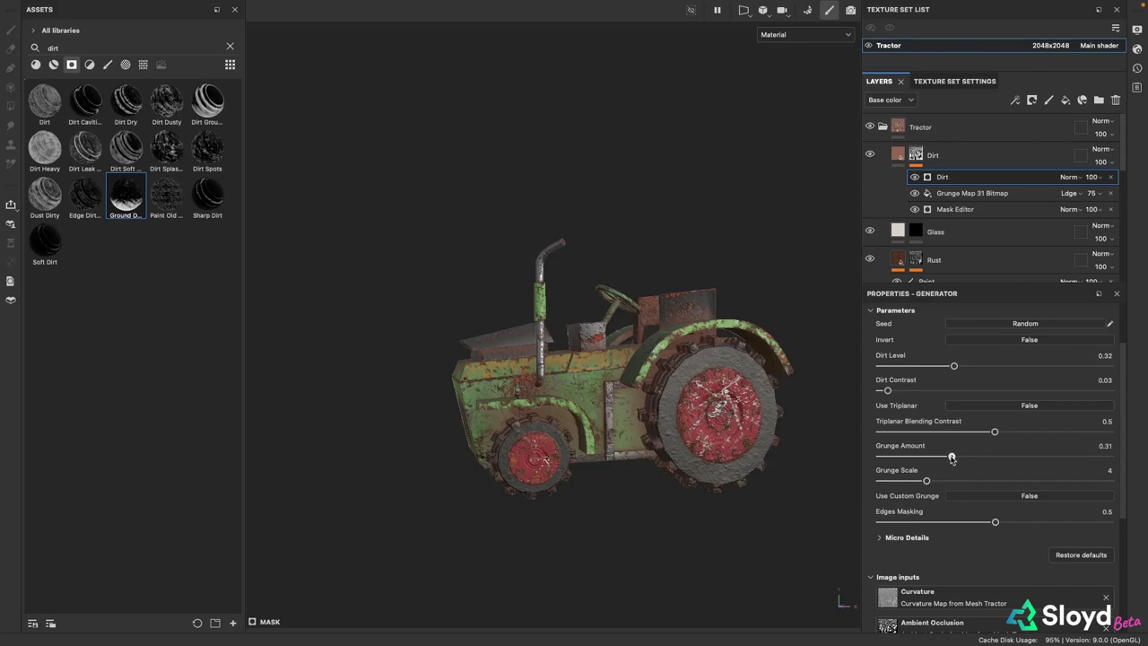
Set the Dirt generator's Grunge Amount to 0.67
left_click_drag(966, 459, 991, 459)
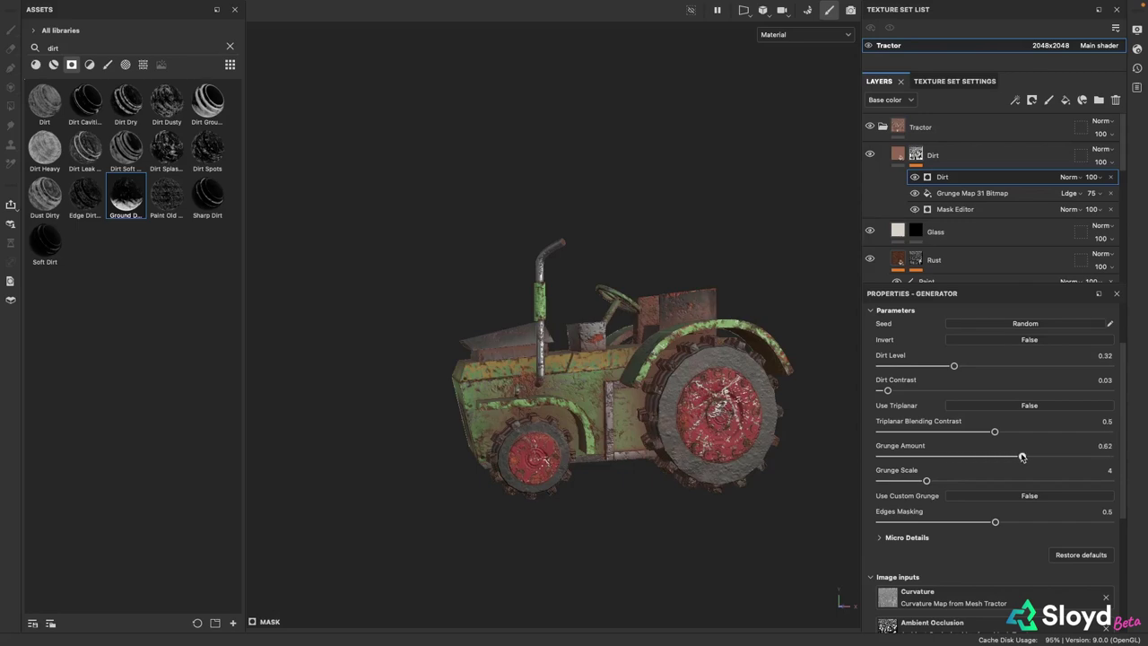
scroll(556, 386, "up", 5)
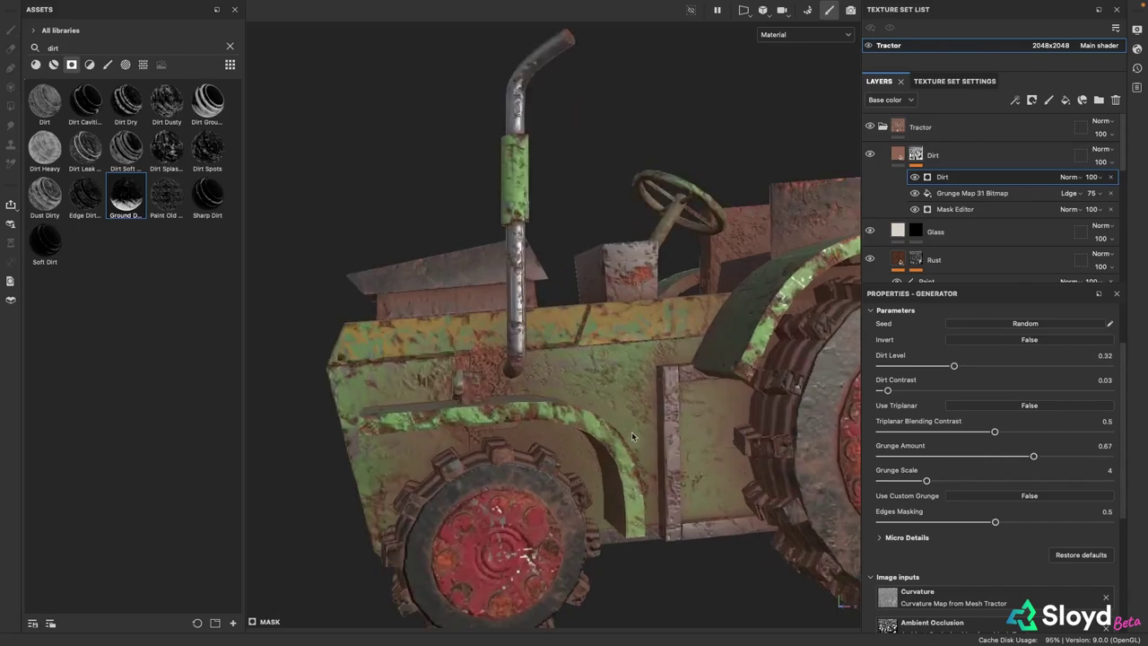
left_click_drag(556, 385, 642, 425, "alt")
scroll(617, 395, "down", 5)
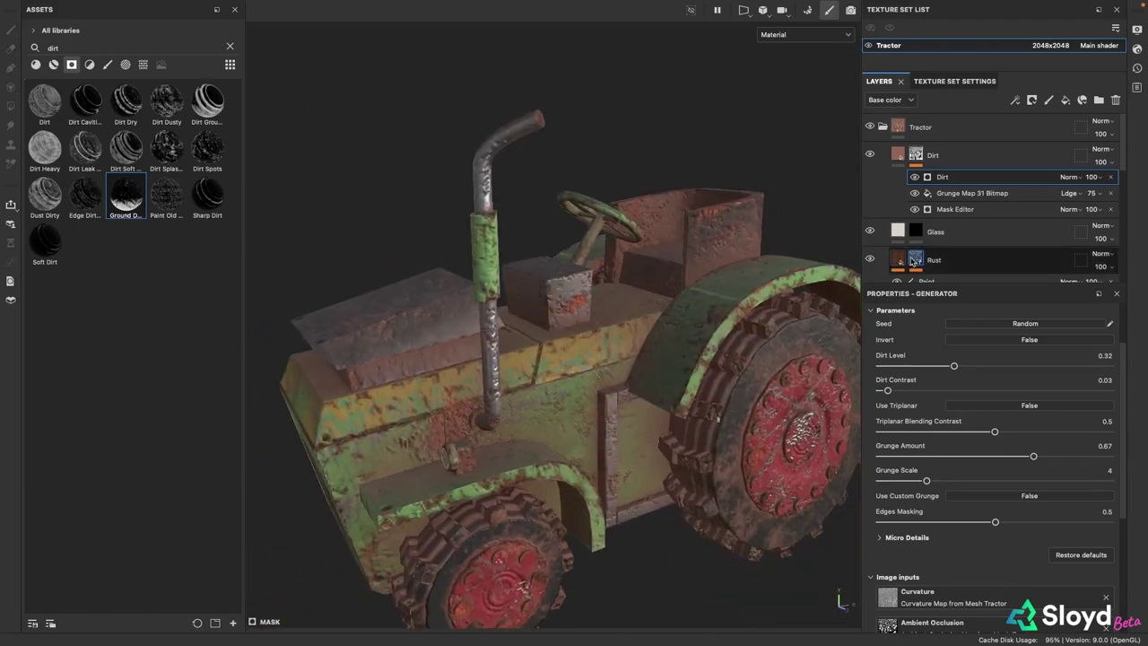
Change the Dirt generator's blending mode in the Dirt layer's mask to Linear dodge (Add)
left_click(1069, 177)
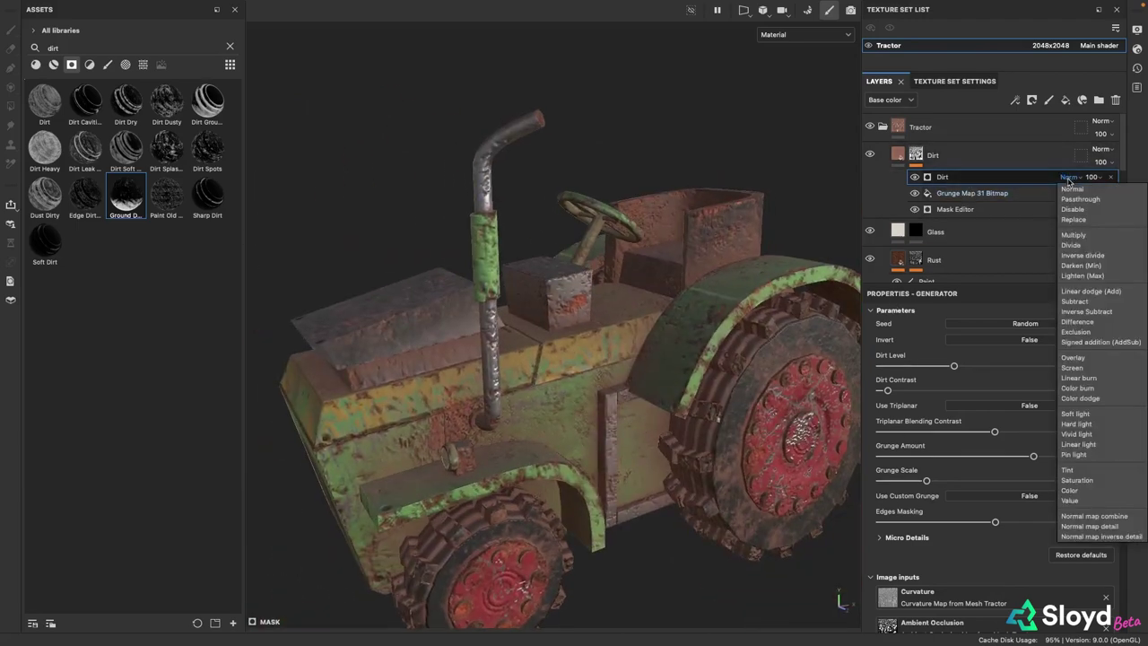
left_click(1088, 291)
mouse_move(605, 414)
left_mouse_down("alt")
mouse_move(567, 403)
mouse_move(582, 402)
mouse_move(566, 345)
mouse_move(720, 408)
mouse_move(712, 327)
left_mouse_up("alt")
scroll(721, 408, "down", 6)
scroll(701, 349, "up", 5)
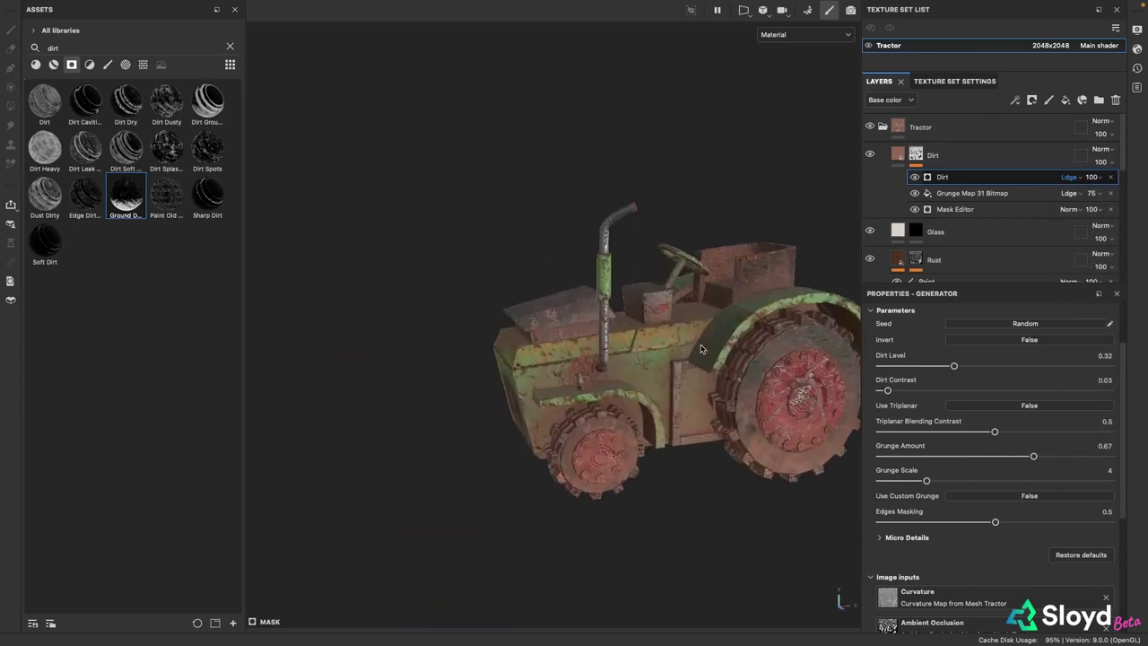
middle_click_drag(701, 349, 627, 366, "alt")
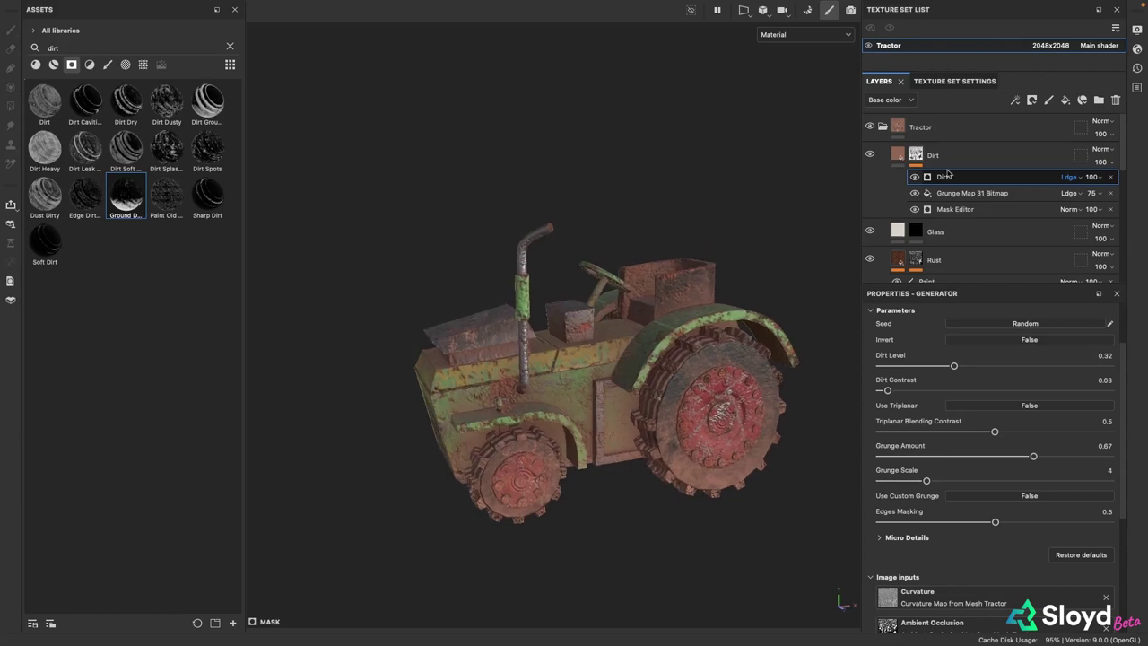
Try another blending mode on the Dirt generator and restore Linear dodge (Add)
left_click(1070, 178)
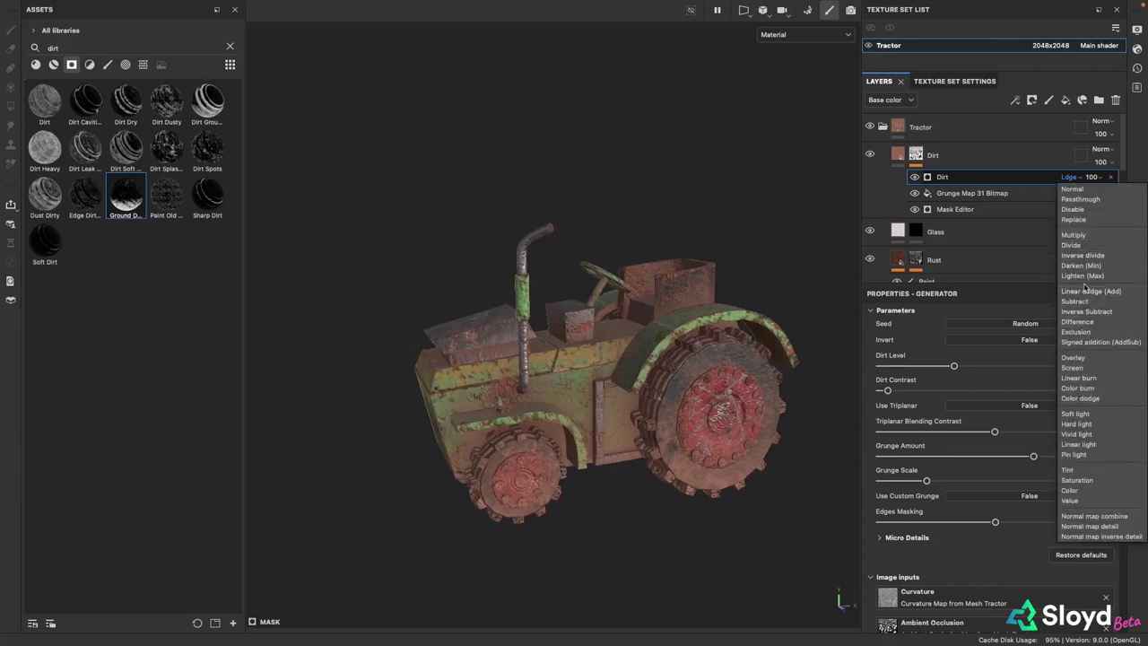
left_click(1085, 290)
left_click(1069, 177)
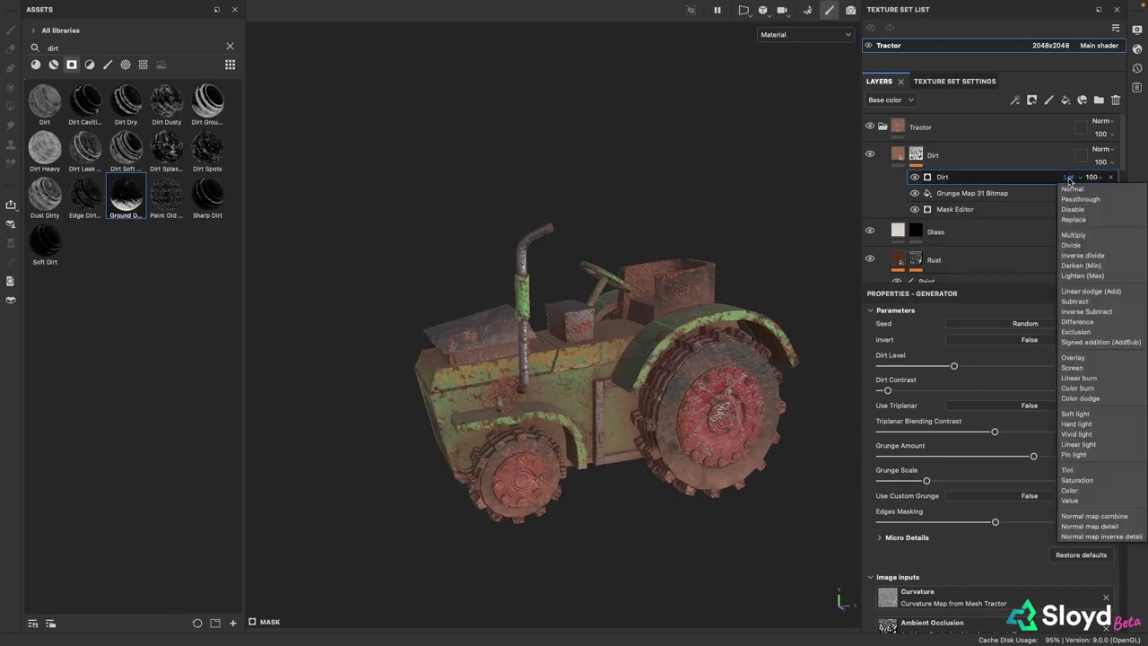
left_click(1089, 292)
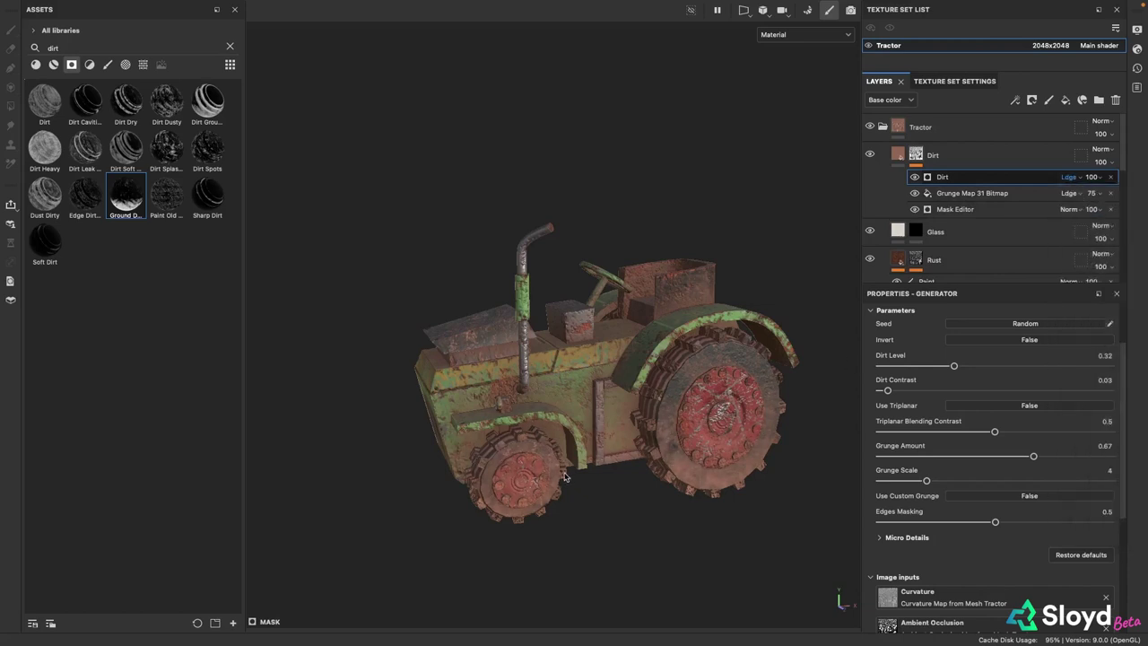
Add a fill effect to the Dirt layer's content and keep only its color channel active
scroll(610, 439, "up", 3)
left_click_drag(610, 440, 686, 421, "alt")
left_click(898, 156)
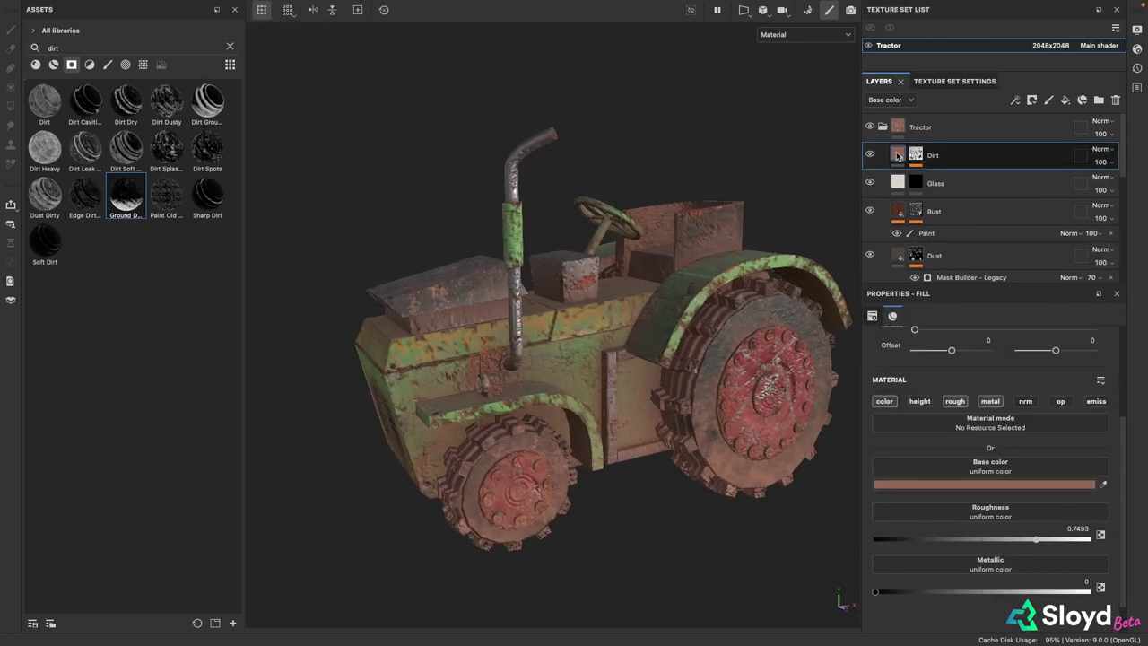
right_click(898, 156)
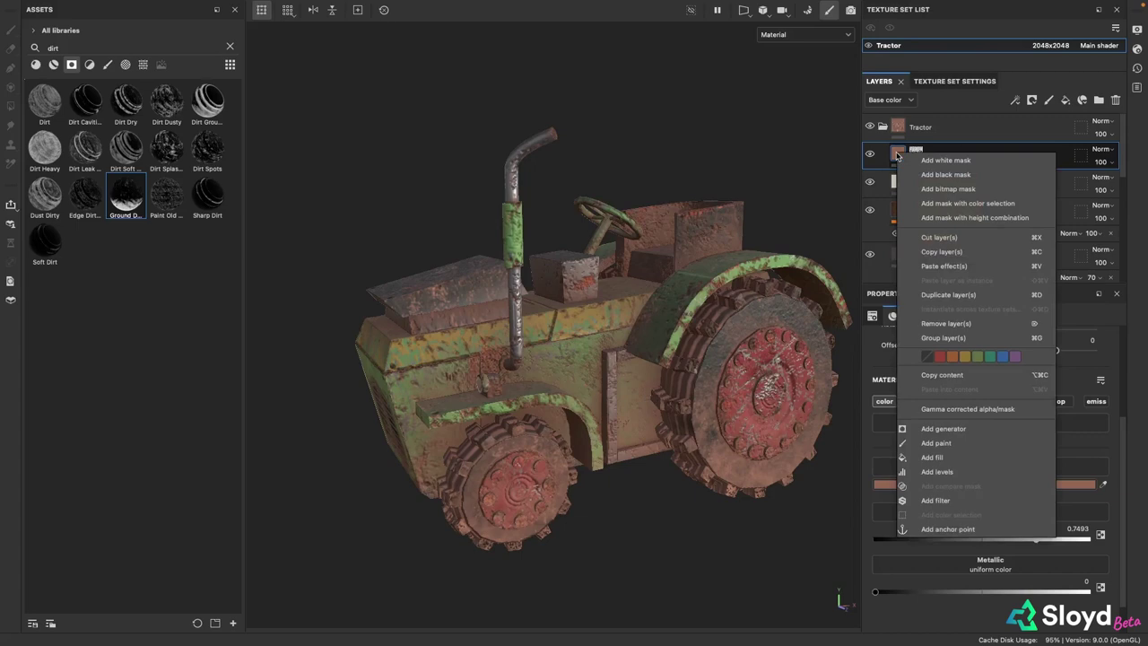
left_click(930, 458)
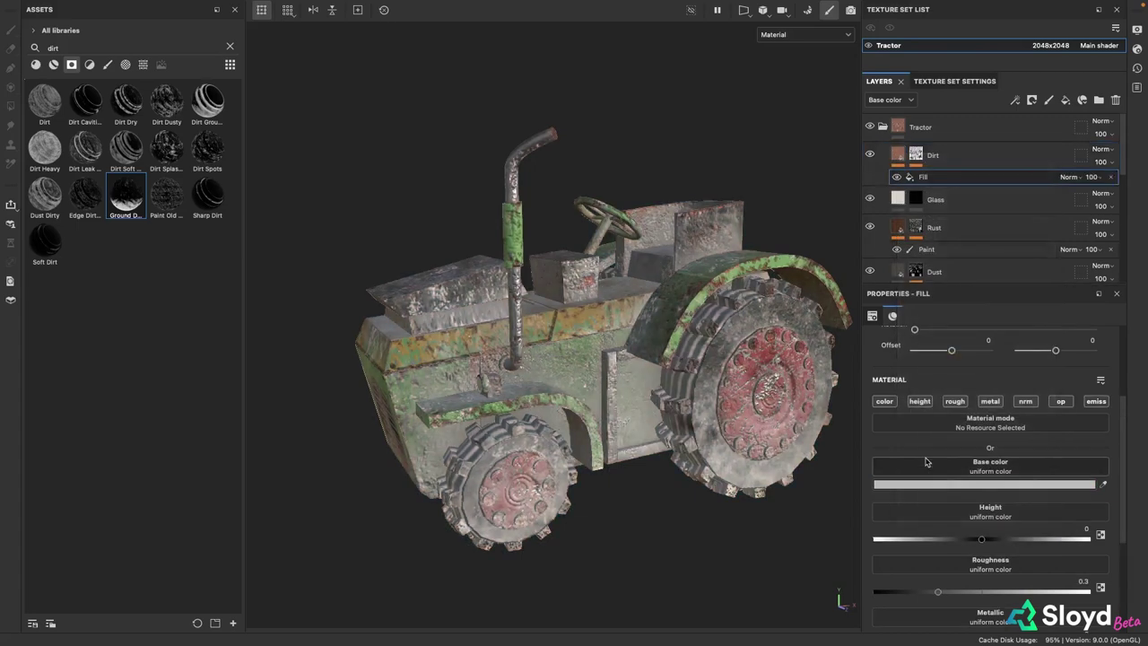
left_click(886, 403)
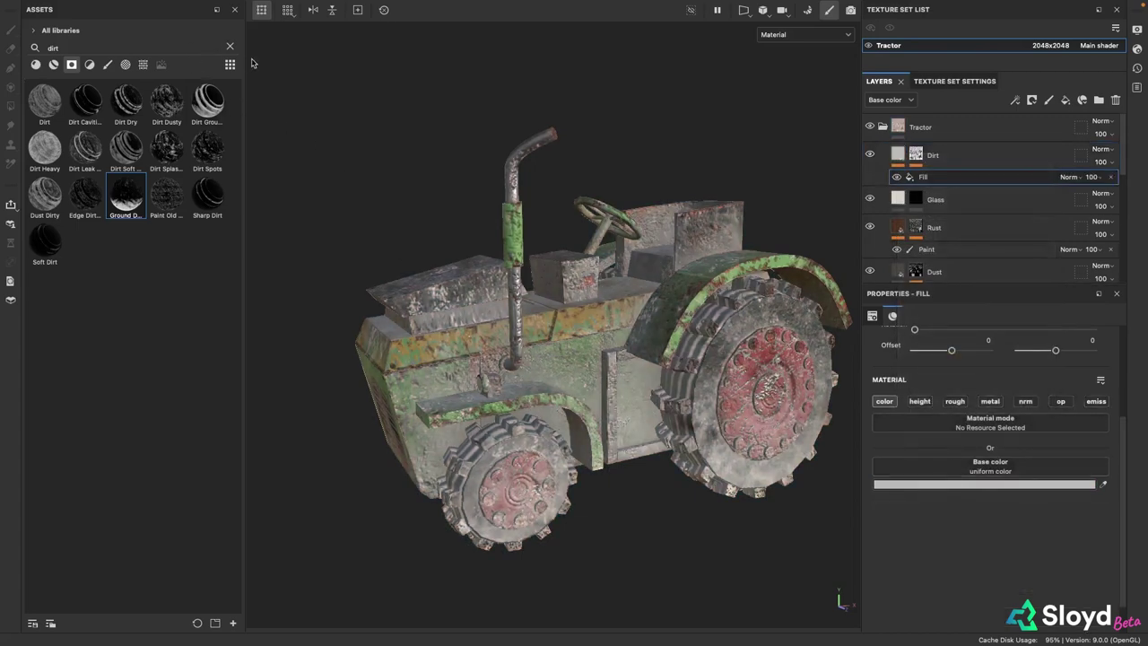
Assign the Dirt 4 procedural texture to the base color of the Dirt layer's fill effect
left_click(142, 65)
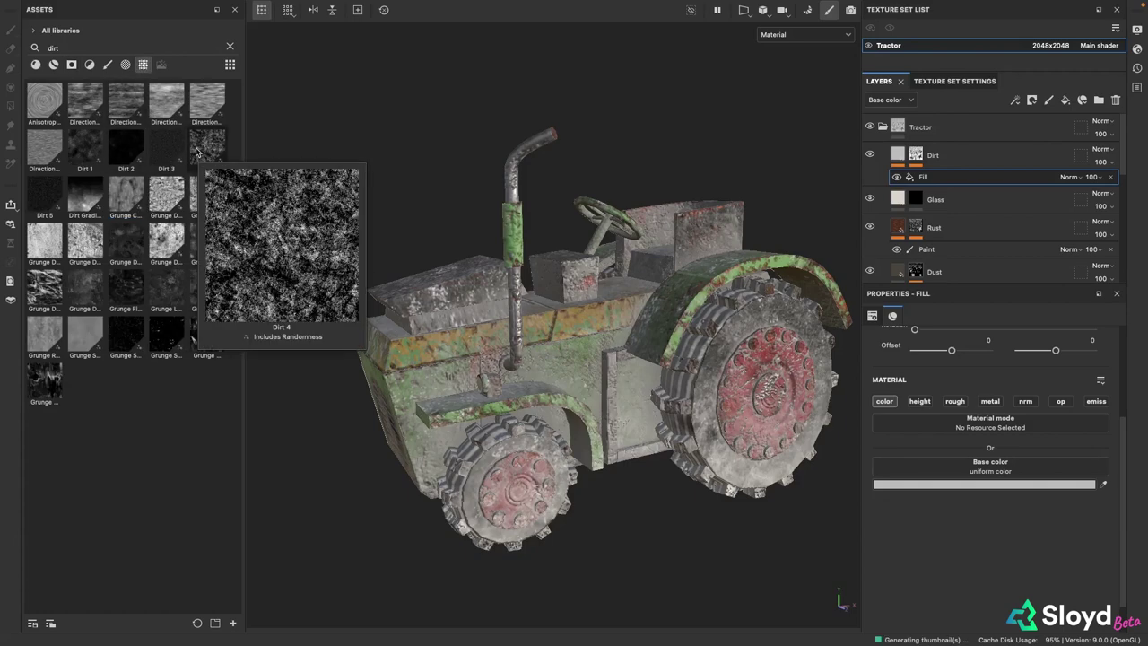
left_click_drag(207, 148, 987, 473)
left_click_drag(664, 421, 686, 392, "alt")
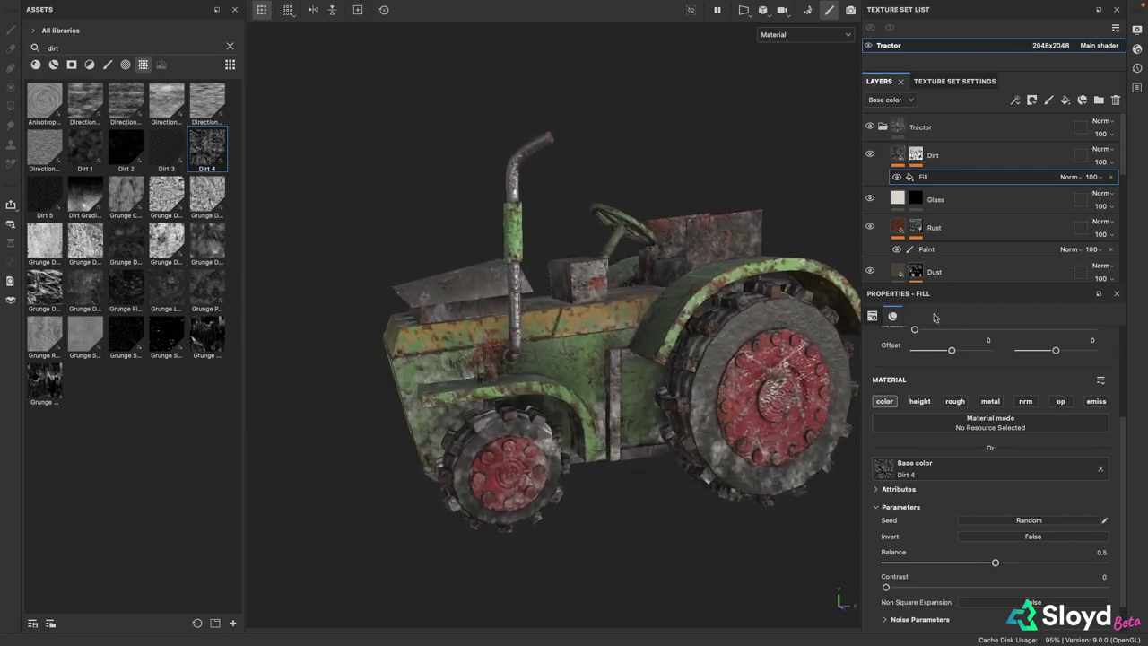
Blend the Dirt layer's fill effect with Subtract at 54 opacity
left_click(1070, 177)
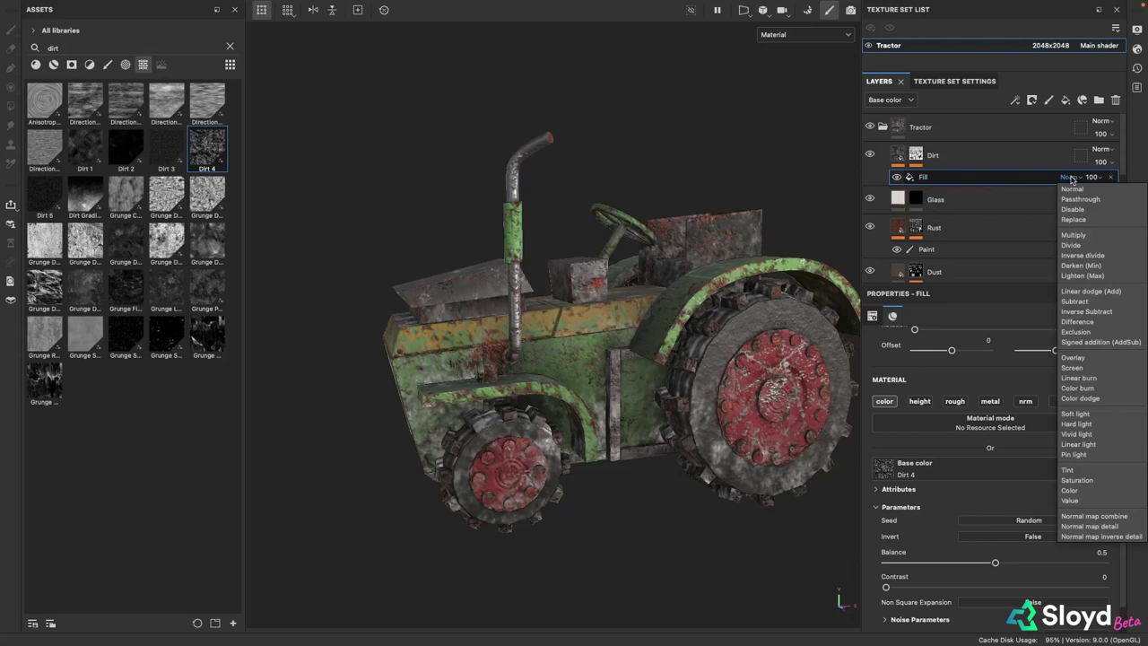
left_click(1075, 301)
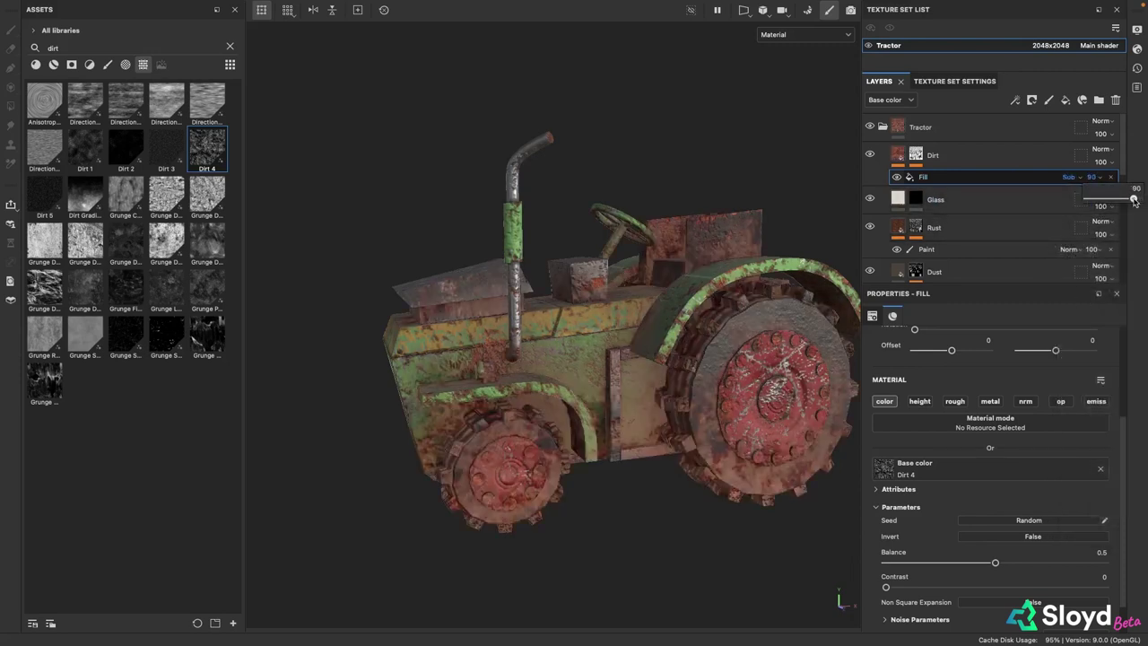
left_click_drag(1133, 199, 1114, 202)
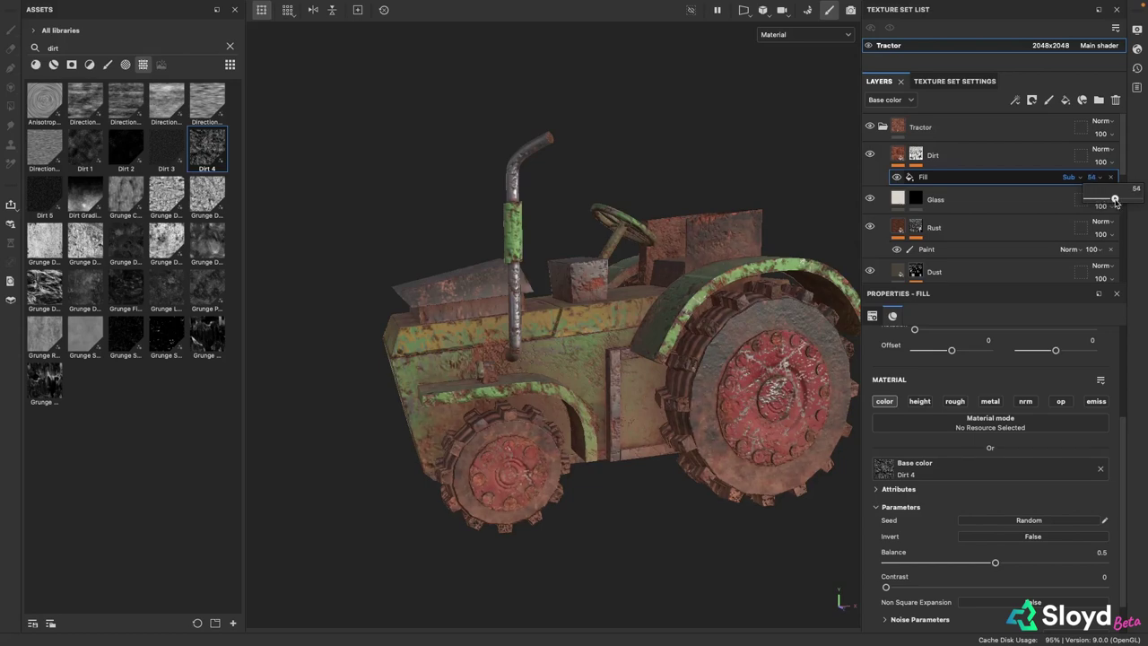
Set the Dirt 4 texture's Balance to 0.56 and the fill effect's UV tiling to 2.02
scroll(703, 461, "down", 4)
left_click_drag(706, 545, 723, 501, "alt")
scroll(654, 456, "up", 3)
left_click_drag(654, 456, 549, 436, "alt")
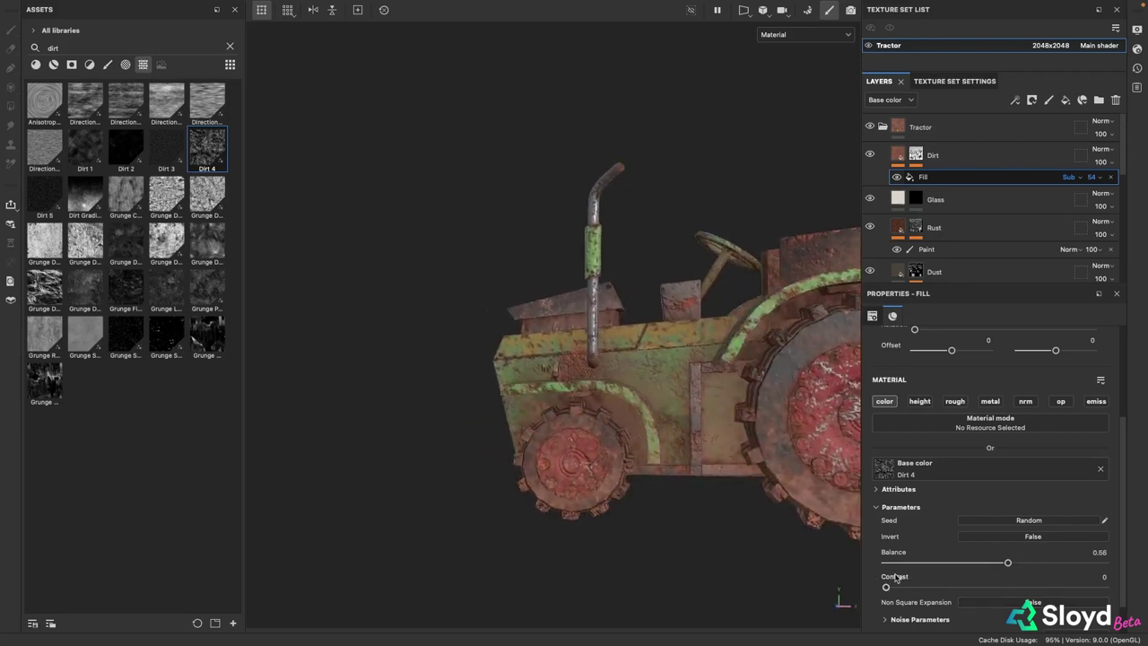
scroll(895, 578, "down", 2)
scroll(914, 456, "up", 6)
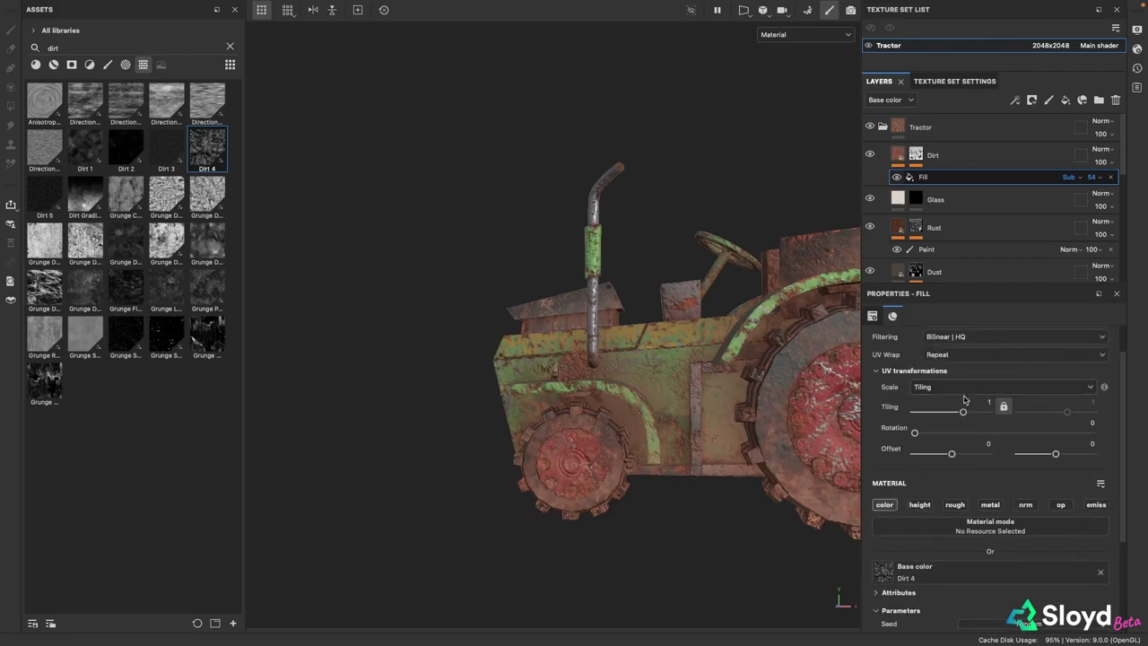
left_click_drag(963, 411, 973, 413)
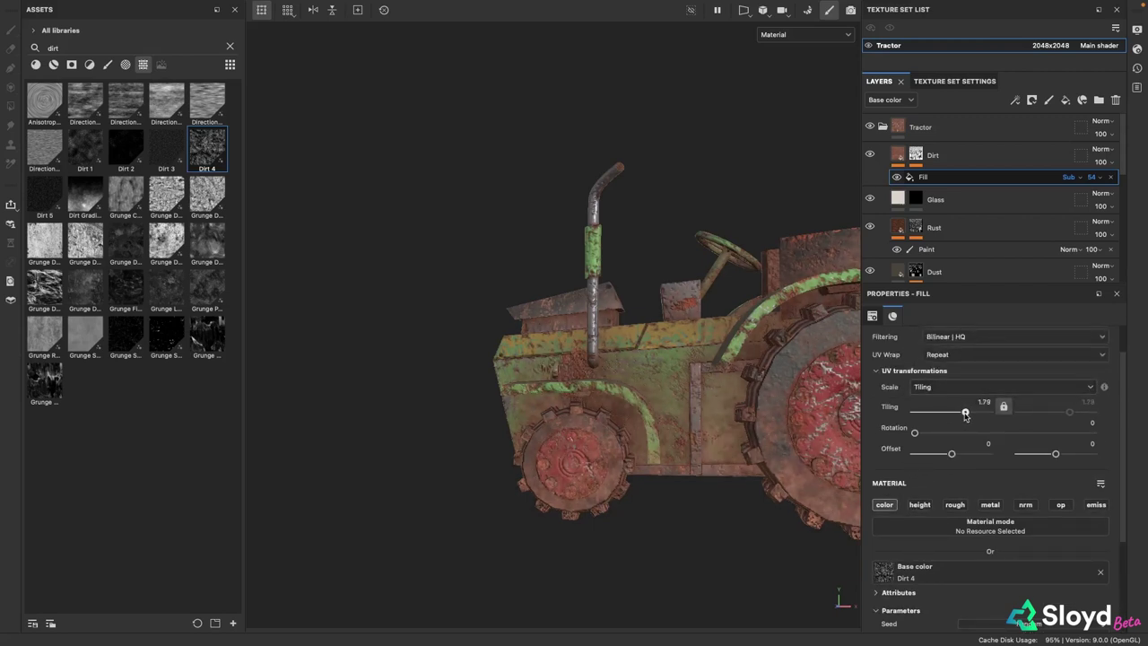
left_click_drag(965, 413, 967, 412)
Examine the dirt color variation on the tractor from several angles and distances
scroll(615, 509, "down", 4)
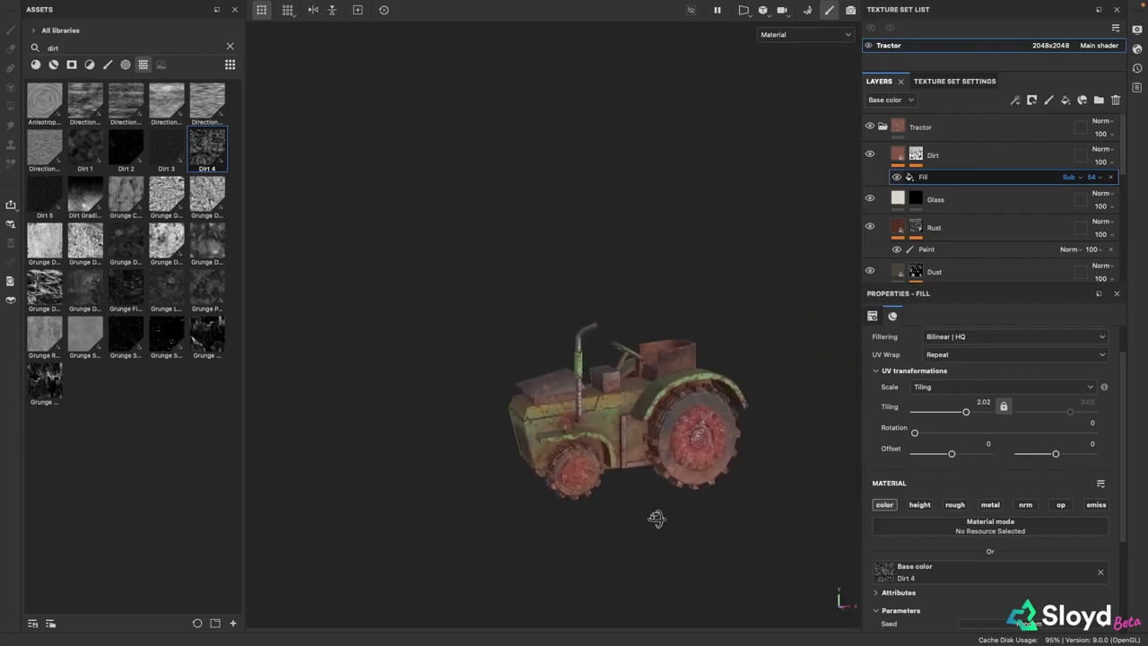
key("f")
scroll(630, 528, "down", 3)
left_click_drag(466, 512, 400, 466, "alt")
scroll(554, 469, "down", 3)
middle_click_drag(850, 413, 717, 409, "alt")
left_click_drag(716, 409, 686, 245, "alt")
right_click_drag(685, 245, 581, 379, "alt")
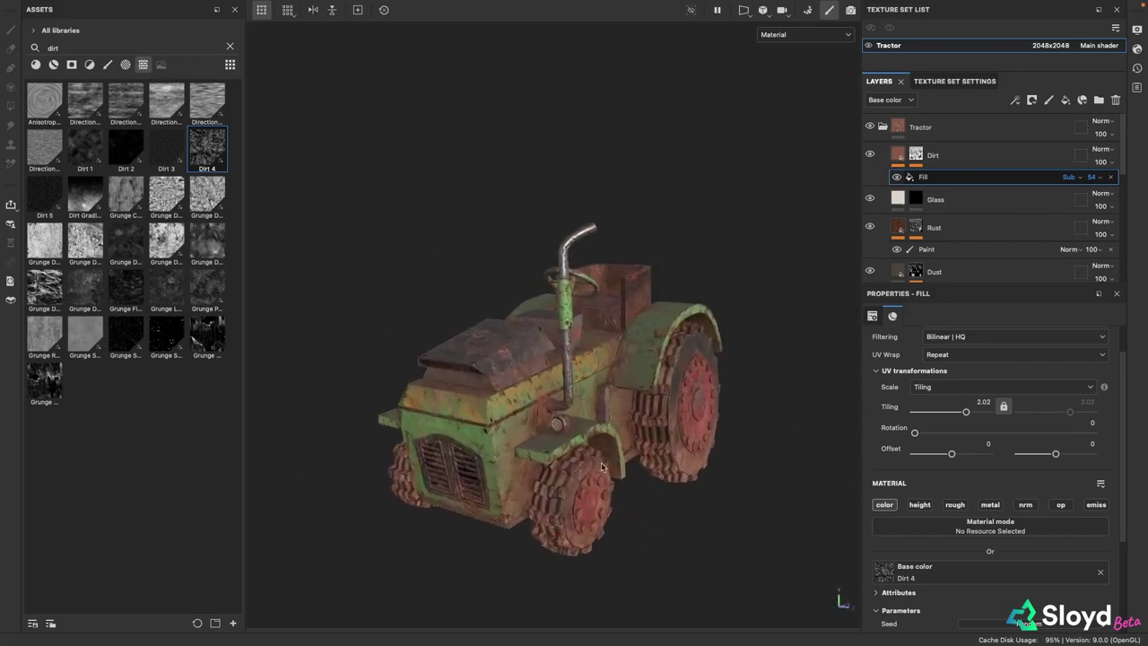
Save the Tractor_Tutorial project
mouse_move(240, 4)
left_click(133, 6)
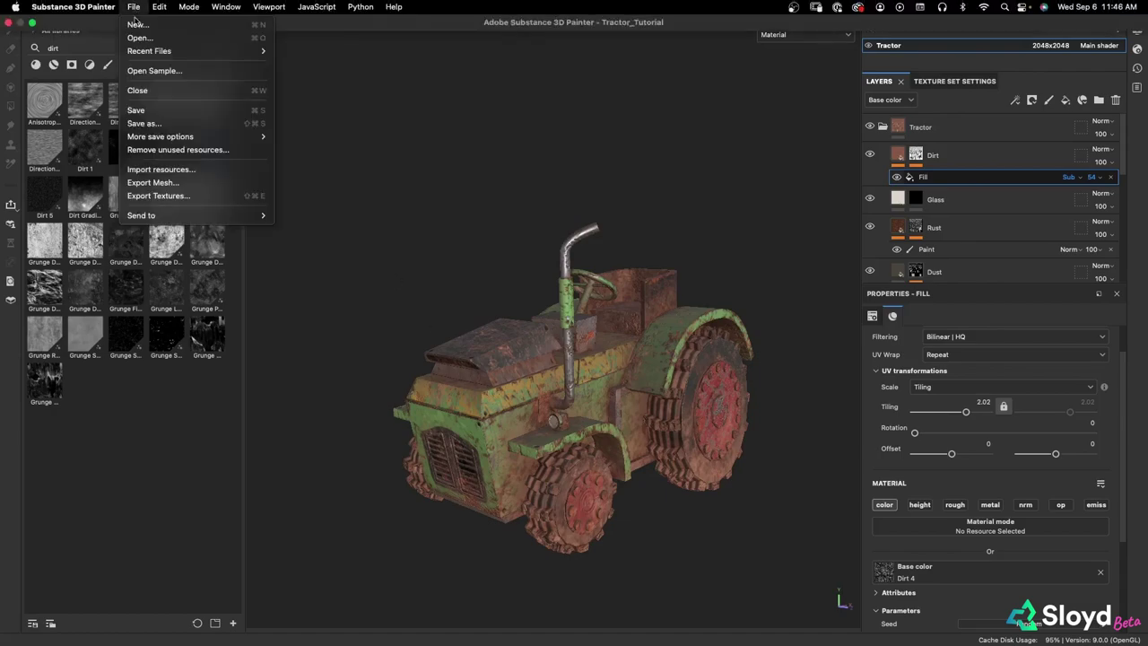
left_click(151, 110)
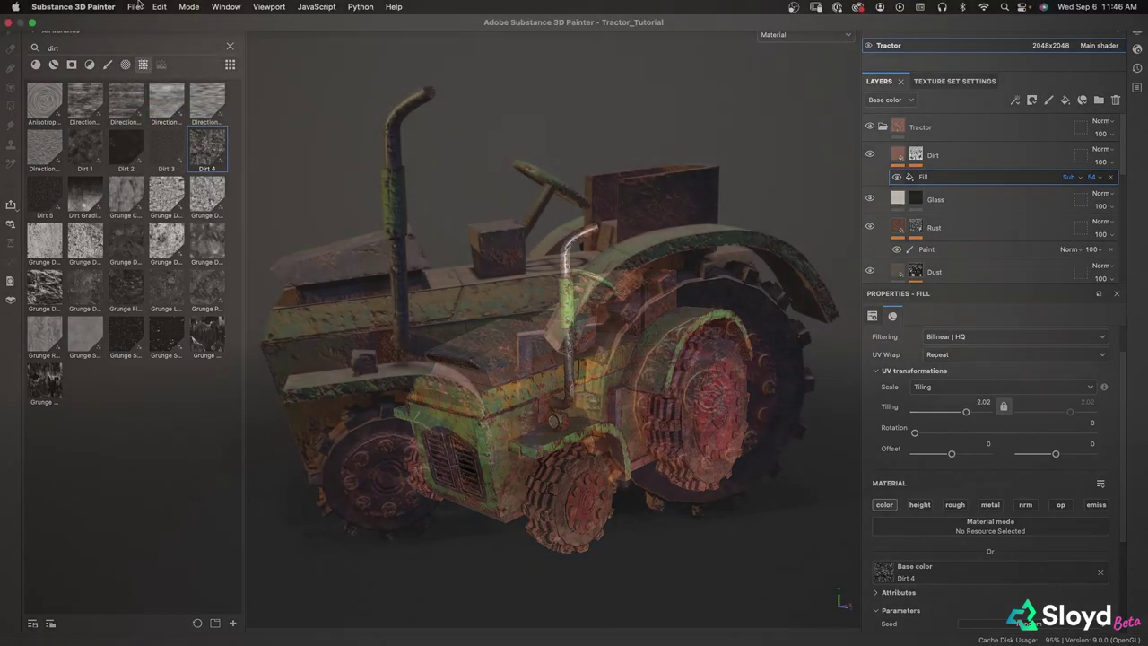